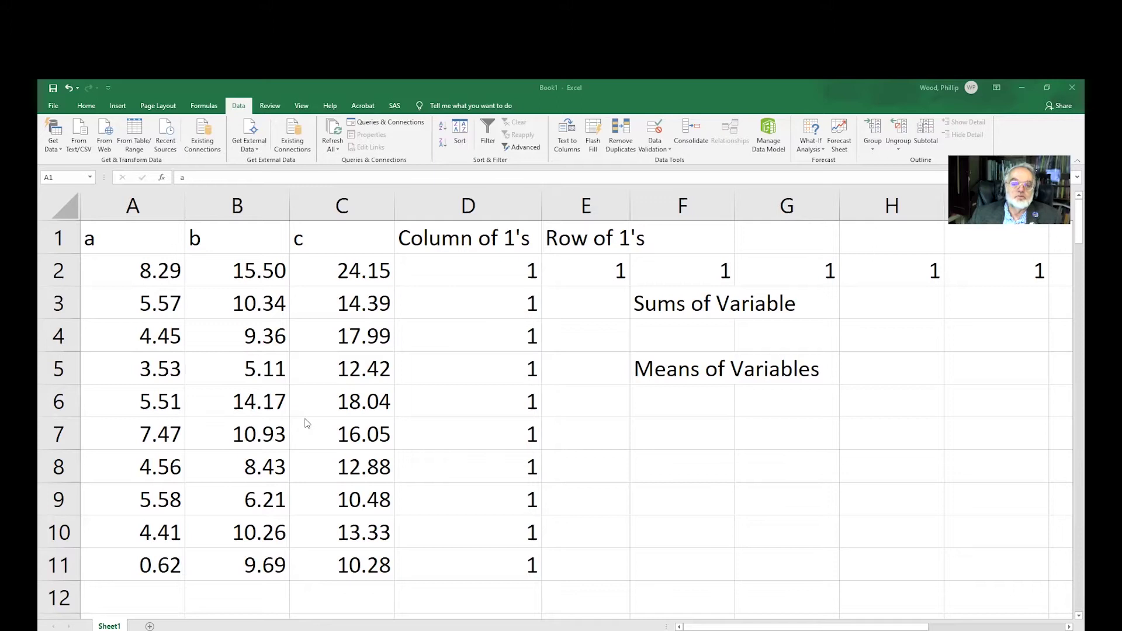
Inspect the row of 1's, the column of 1's down to row 11, and the value in C11
left_click(587, 268)
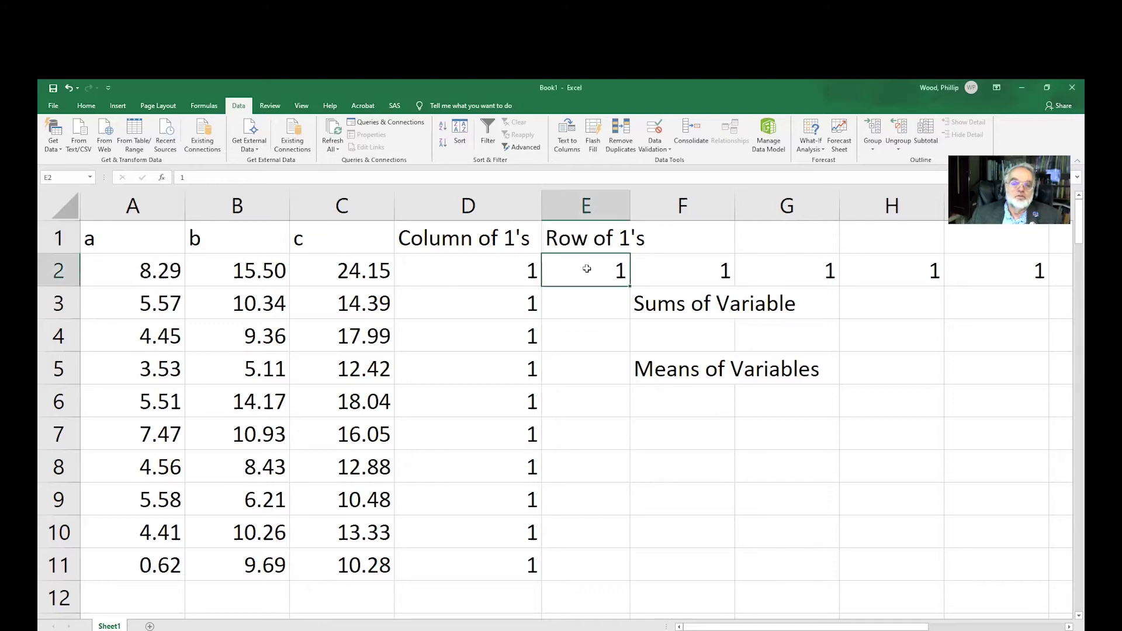
key("Right")
key("Right")
key("Right")
key("Right")
key("Right")
key("Right")
key("Right")
key("Right")
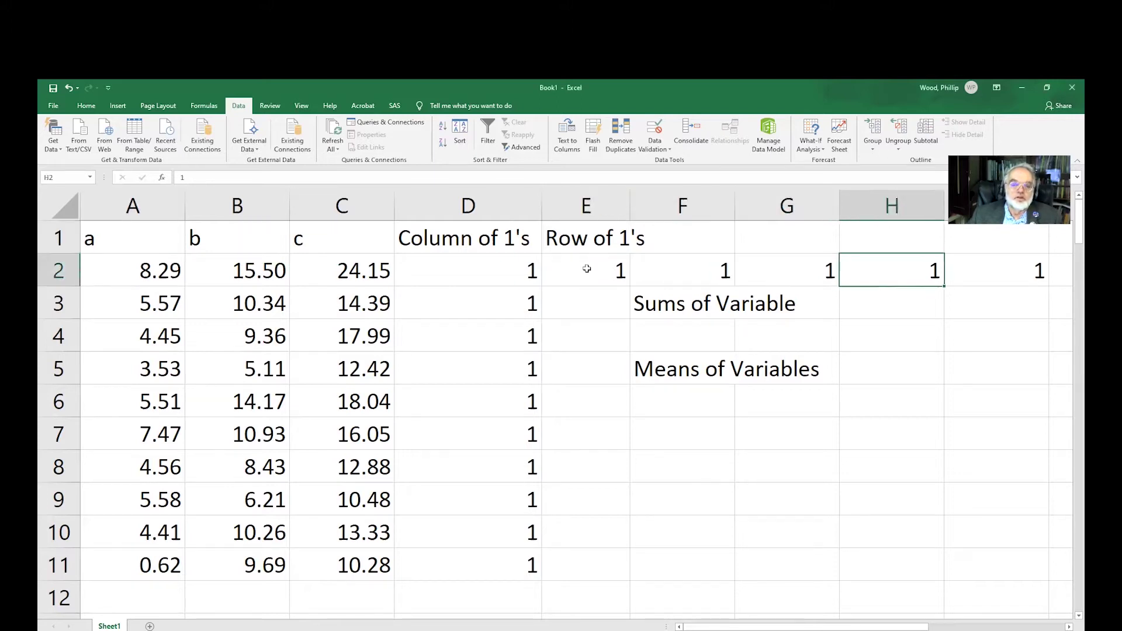
key("Right")
key("Right")
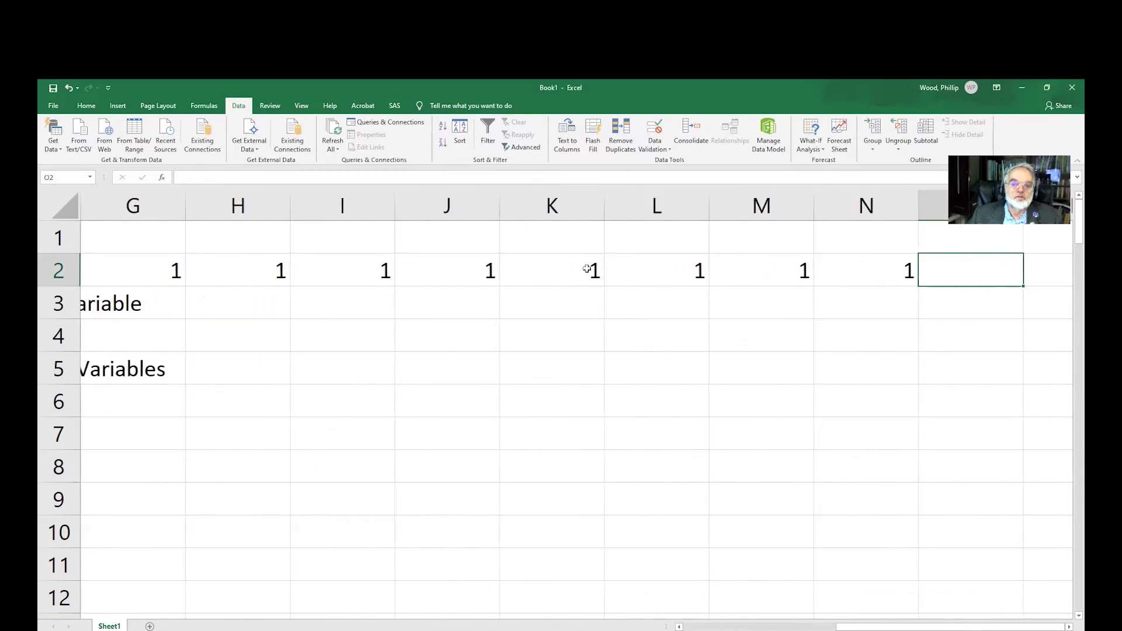
key("Left")
key("Left")
key("Left")
key("Home")
key("Right")
key("Right")
key("Right")
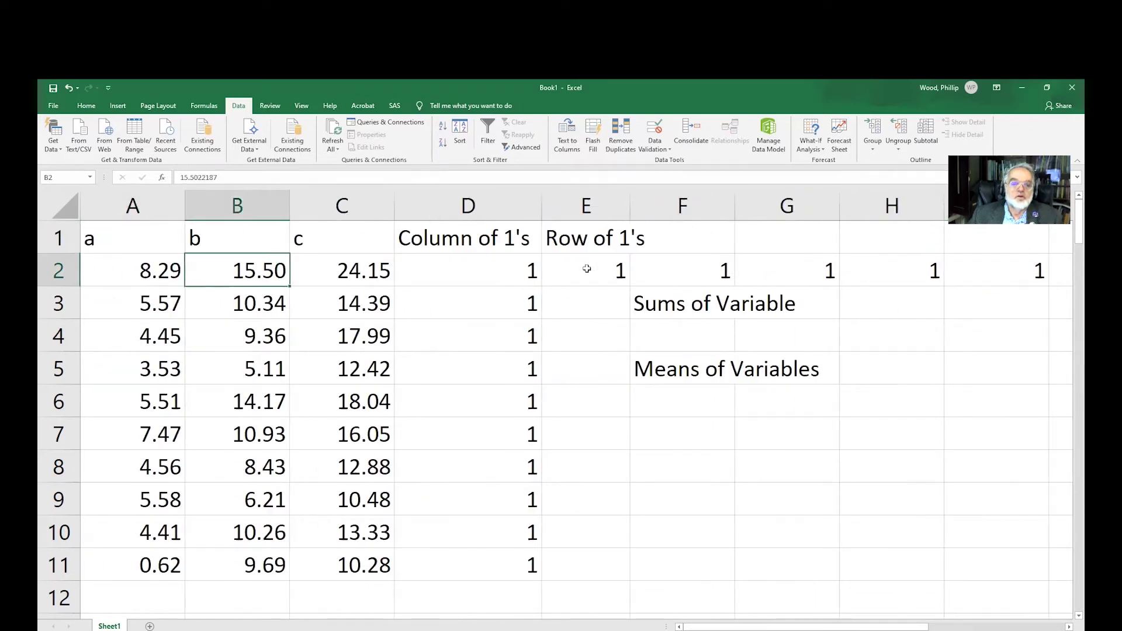
key("Down")
key("Down")
key("Down")
key("Down")
key("Down")
key("Down")
key("Down")
key("Down")
key("Down")
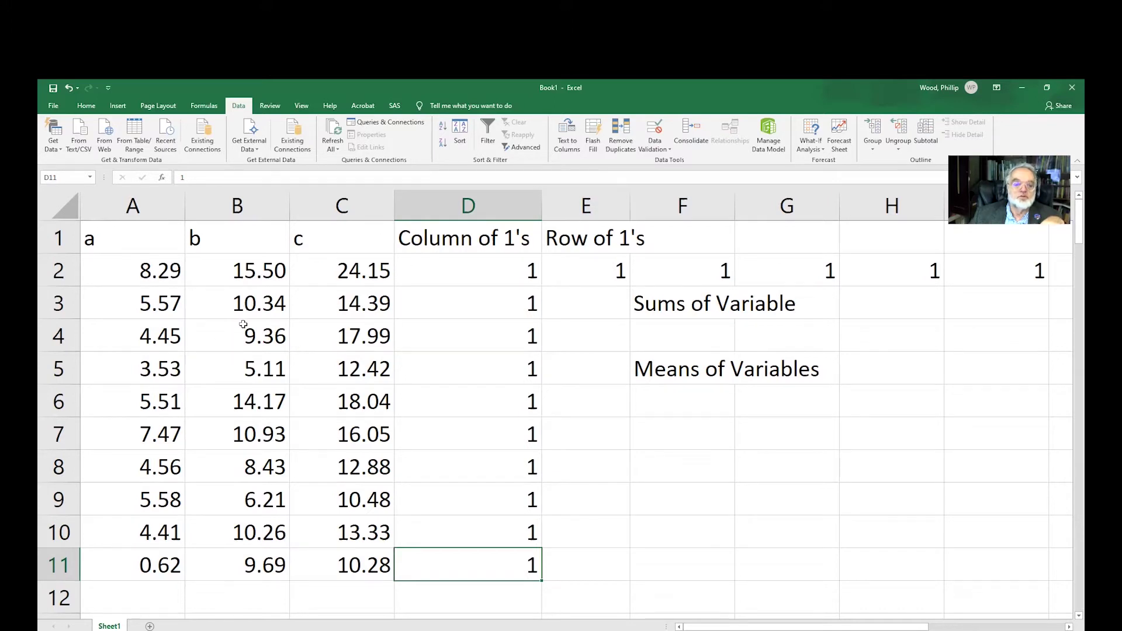
key("Left")
key("Left")
key("Left")
key("Right")
key("Right")
key("Right")
key("Left")
key("Right")
key("Left")
key("Right")
key("Left")
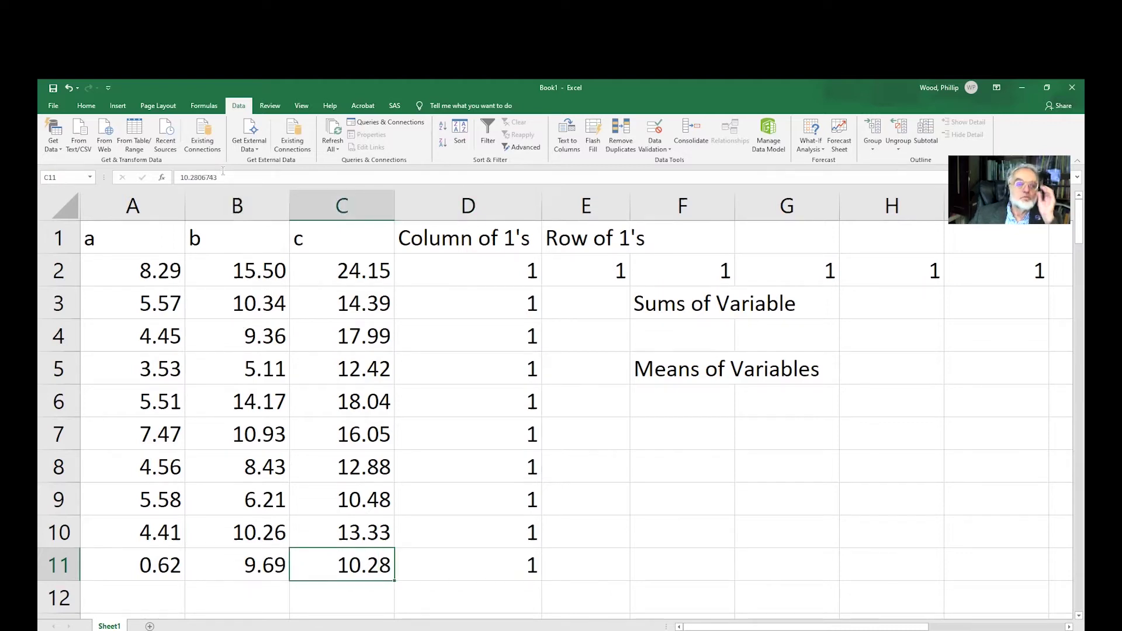
left_click_drag(222, 177, 174, 177)
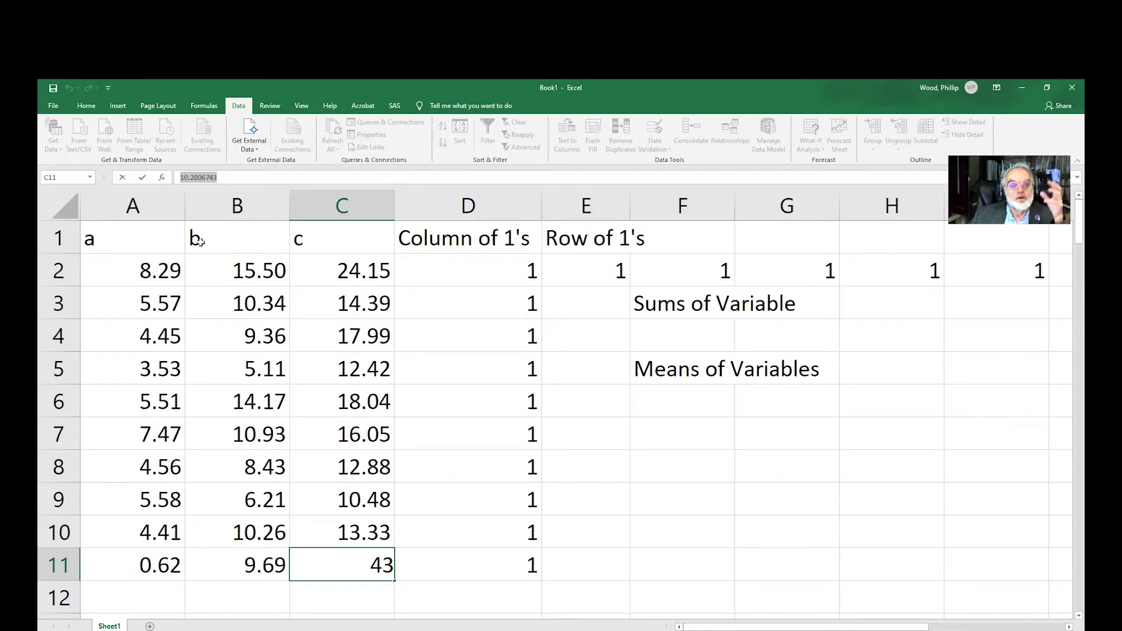
Select F4:H4 and begin an MMULT formula with the row of 1's E2:N2 as first matrix
left_click(644, 336)
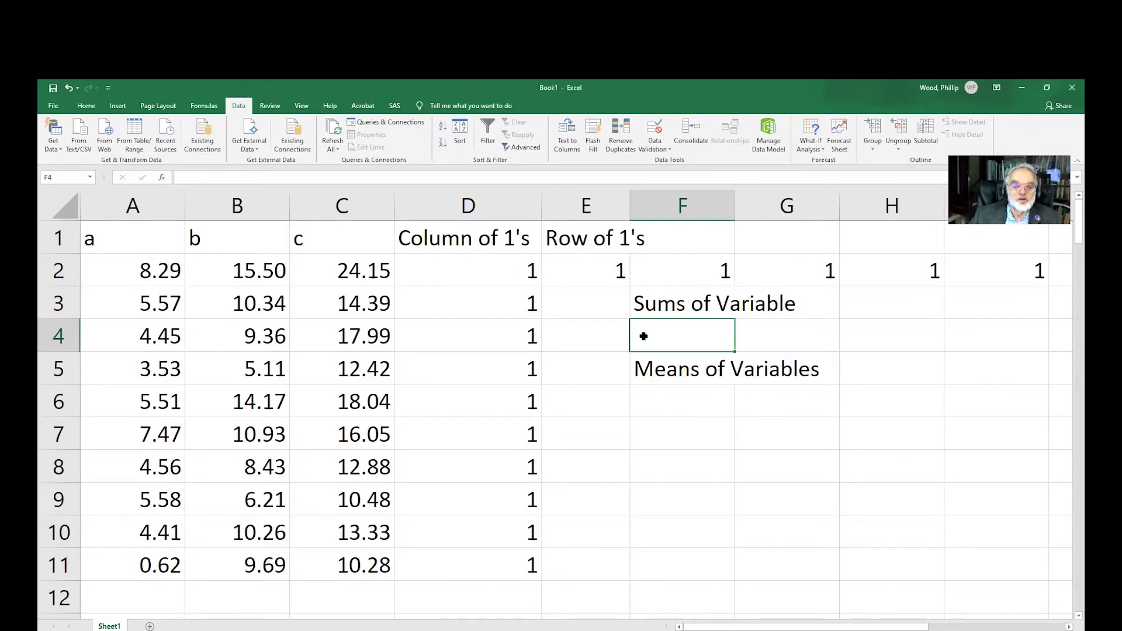
key("shift+Right")
key("shift+Right")
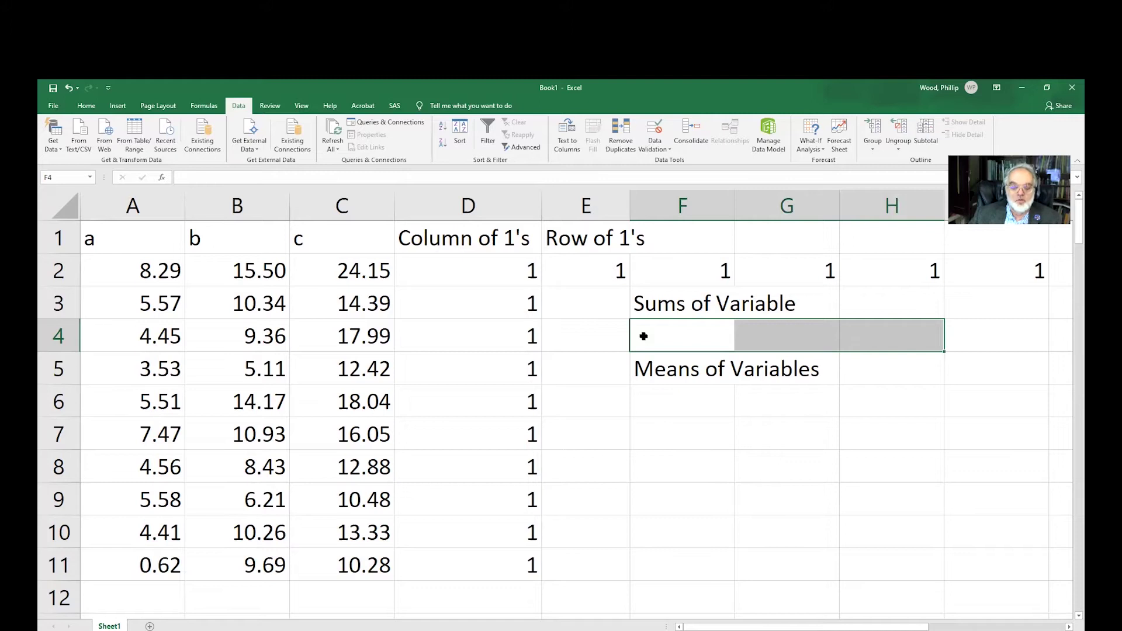
type("=")
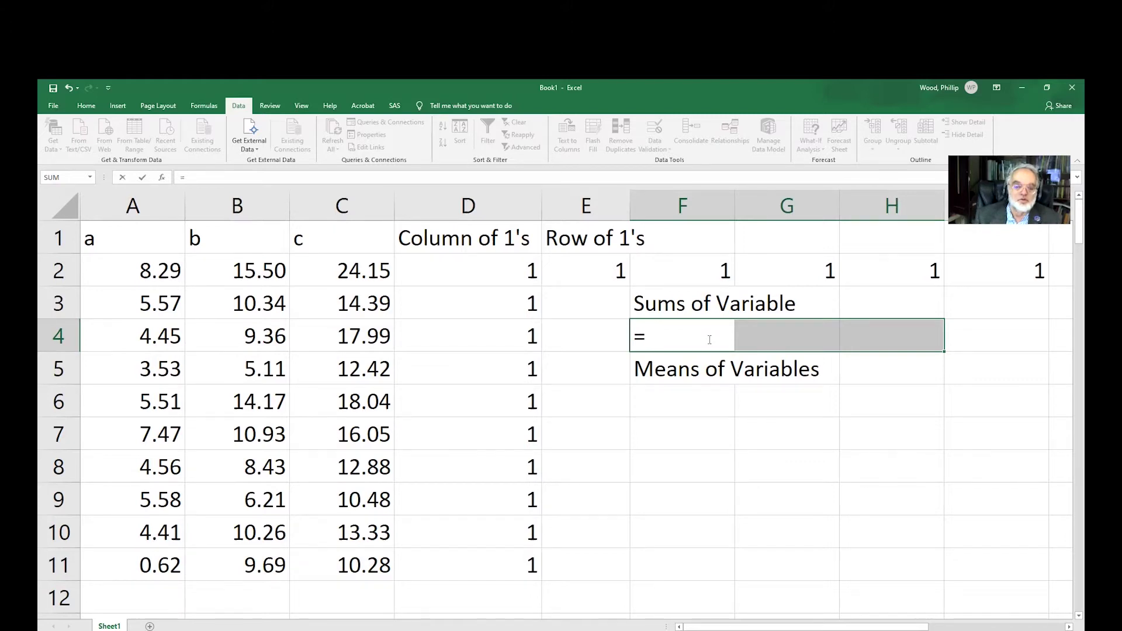
type("mmult(")
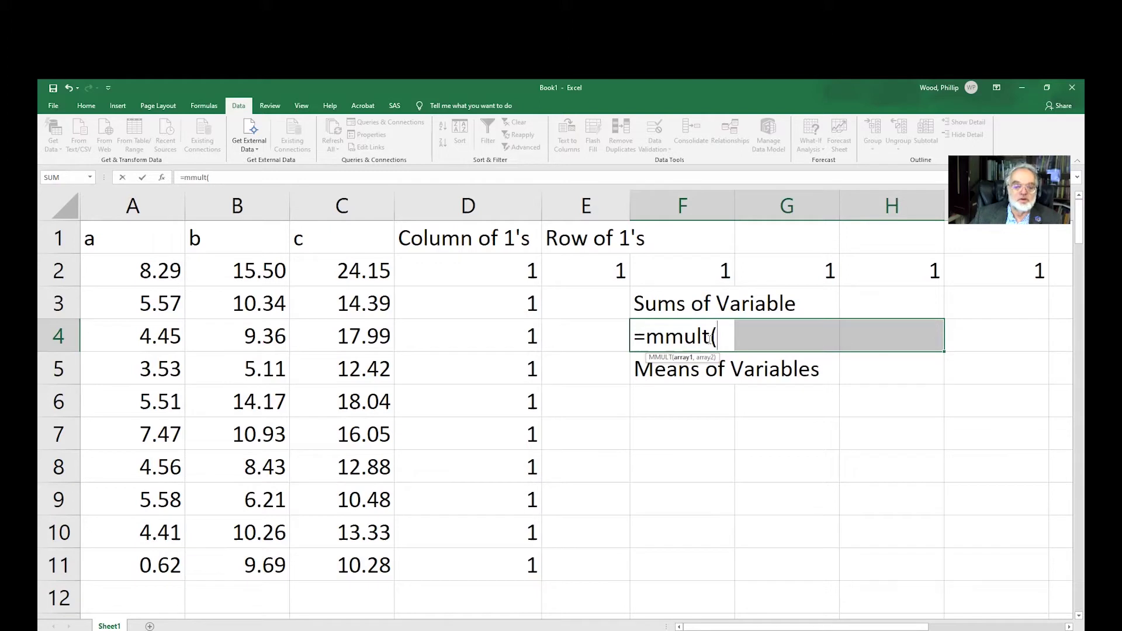
key("Up")
key("Up")
key("Left")
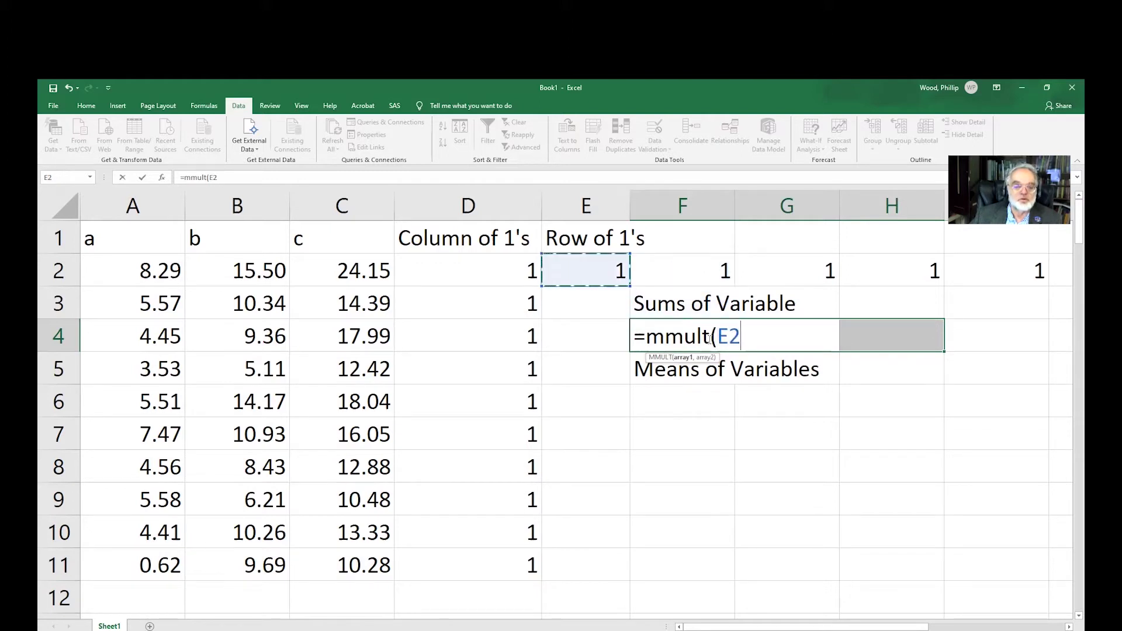
key("shift+Right")
key("shift+Right")
key("shift+Right")
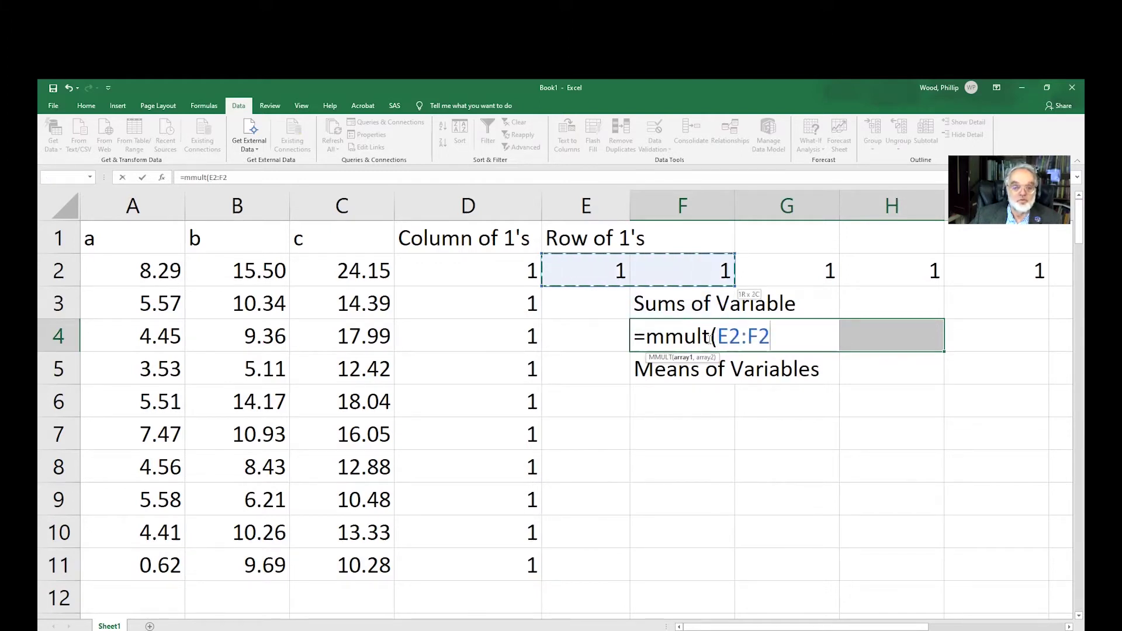
key("shift+Right")
key("shift+Right")
key("shift+Right")
key("shift+Right")
key("shift+Right")
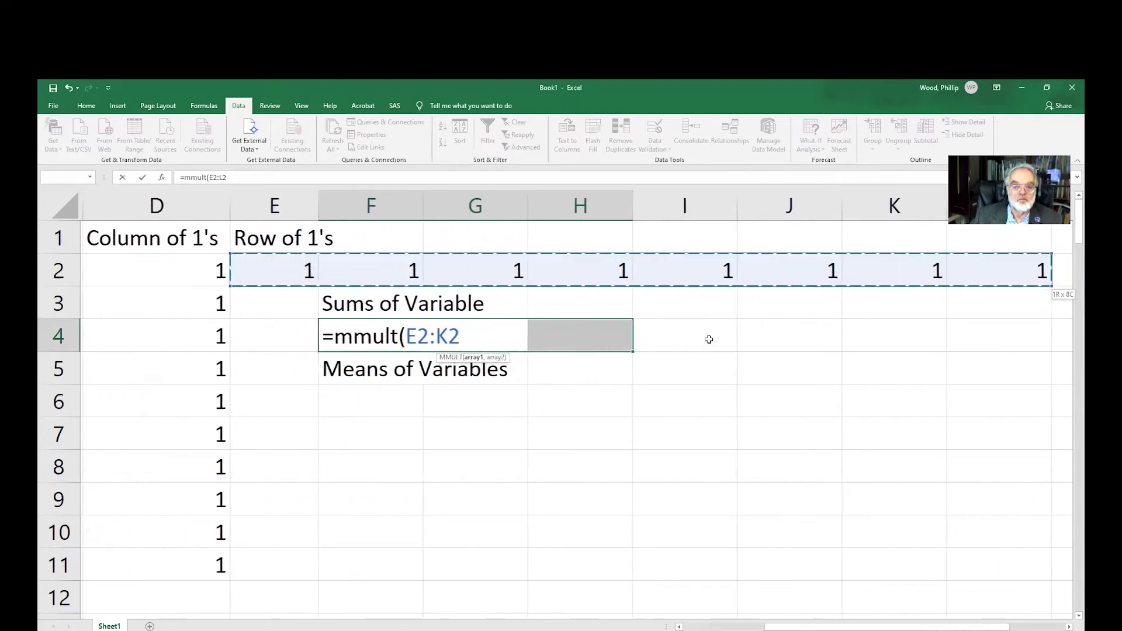
key("shift+Right")
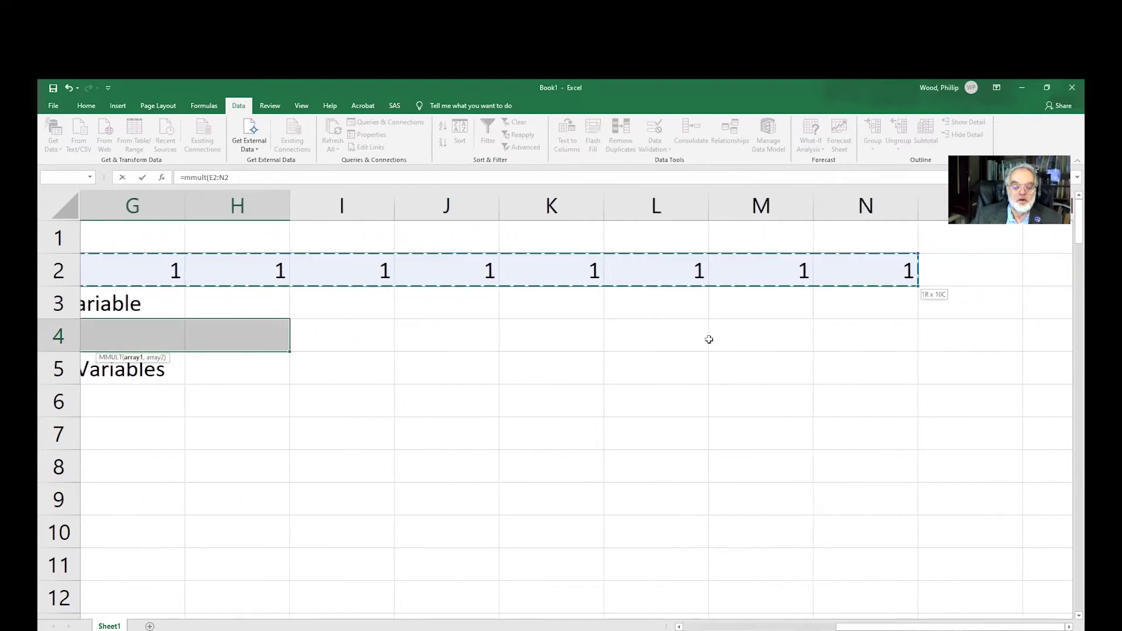
Add data block A2:C11 as second matrix and array-enter it, giving sums 50, 100, 150
type(",")
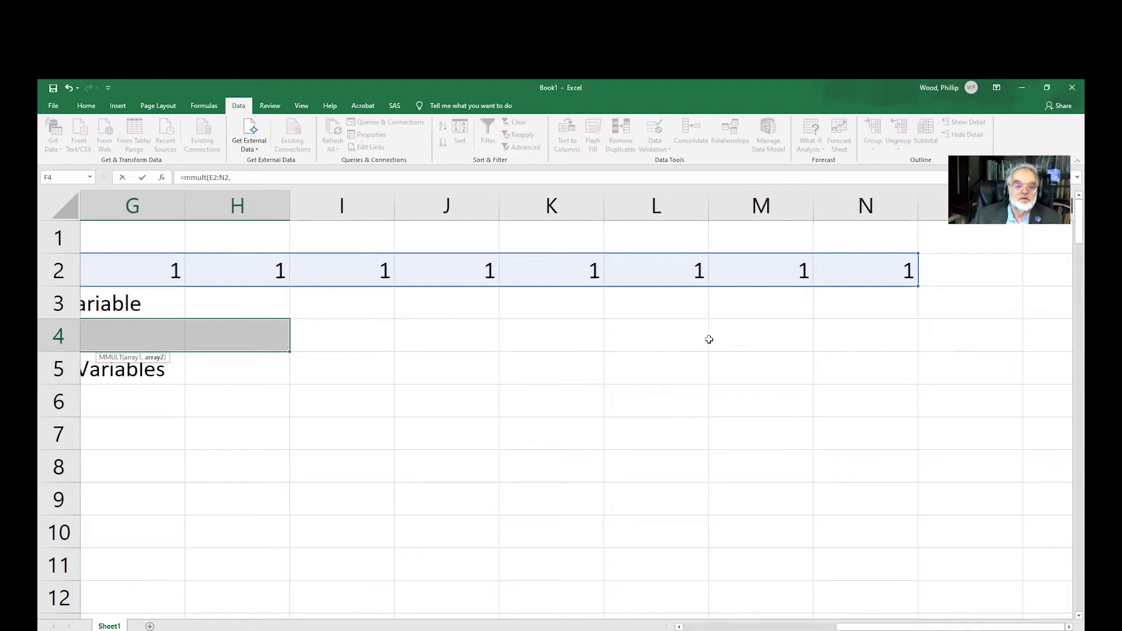
key("Left")
key("Left")
key("Left")
key("Left")
key("Left")
key("Up")
key("Up")
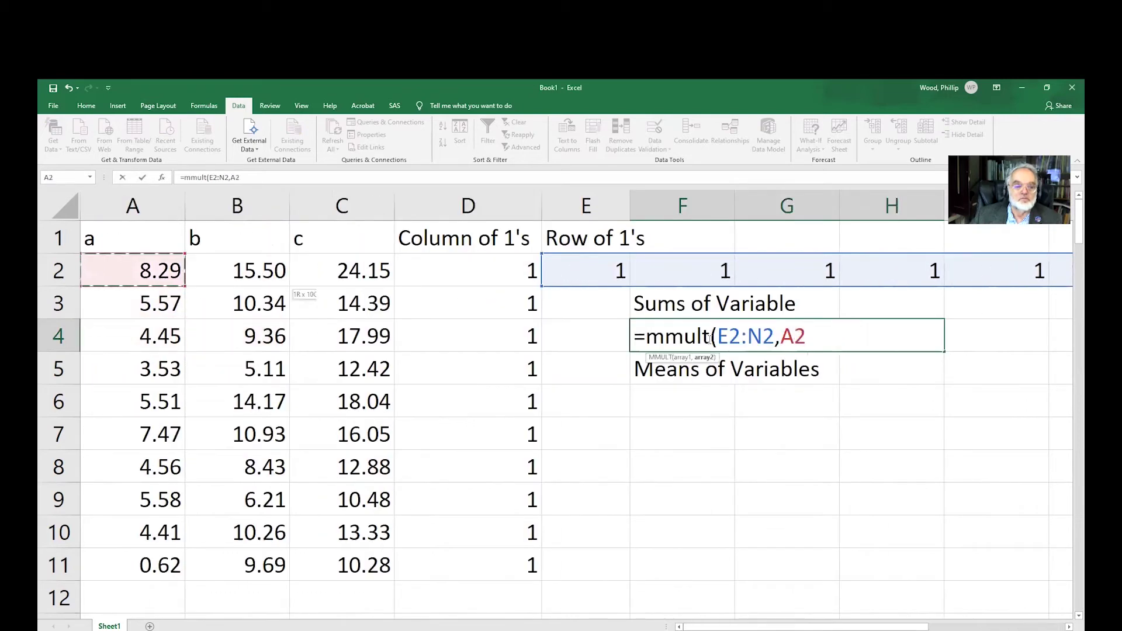
key("shift+Right")
key("shift+Right")
key("shift+Down")
key("shift+Down")
key("shift+Down")
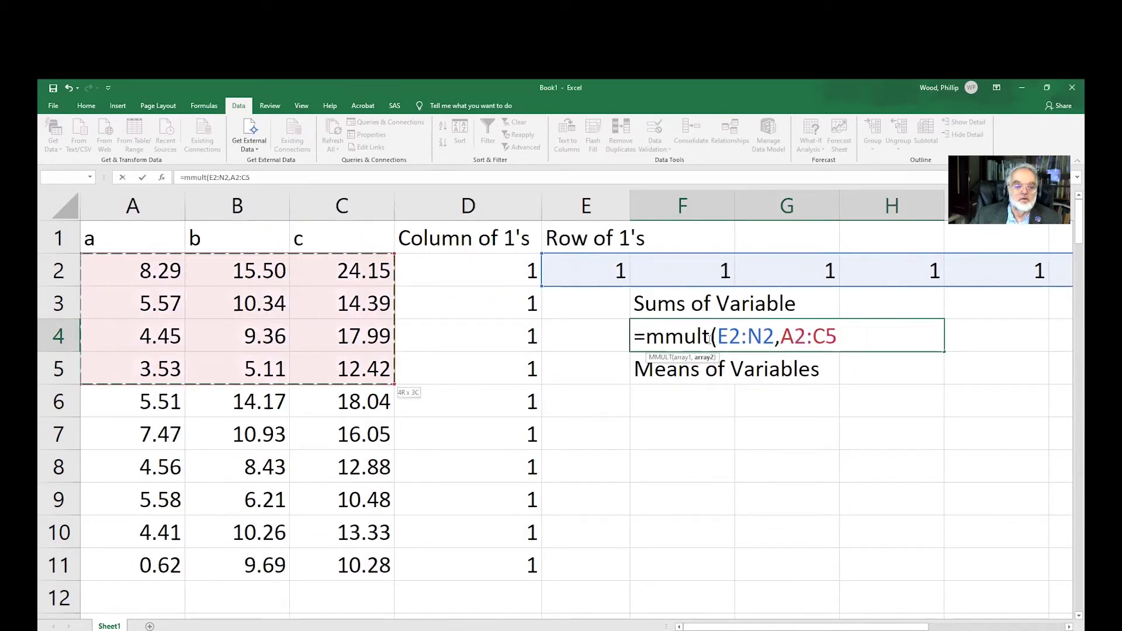
key("shift+Down")
key("shift+Down")
key("shift+Down")
key("shift+Down")
key("shift+Down")
key("shift+Down")
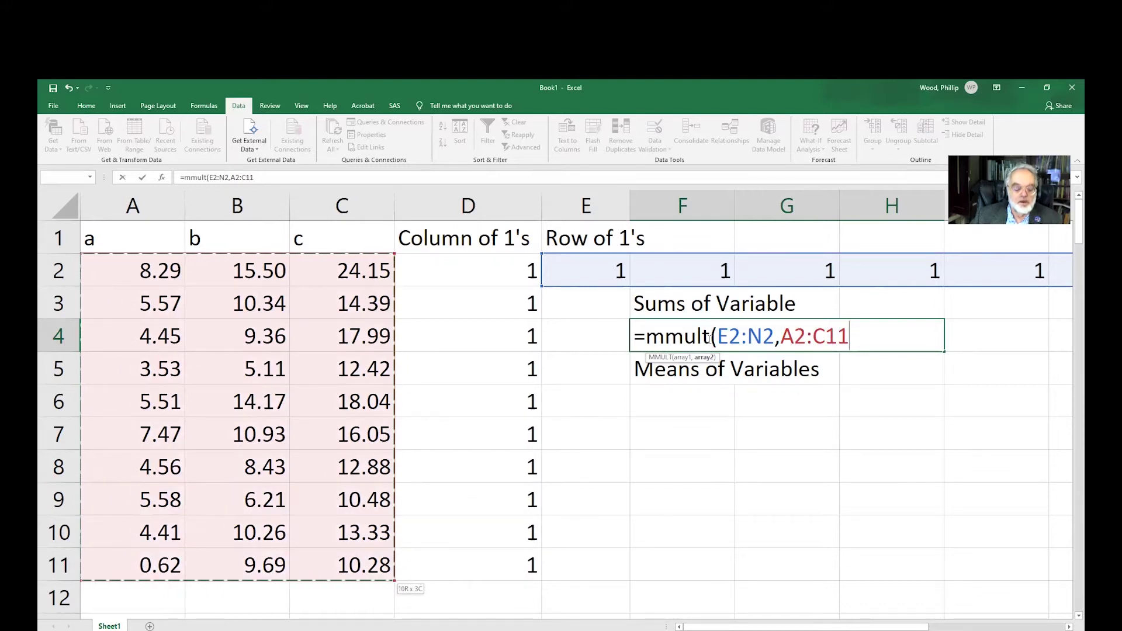
type(")")
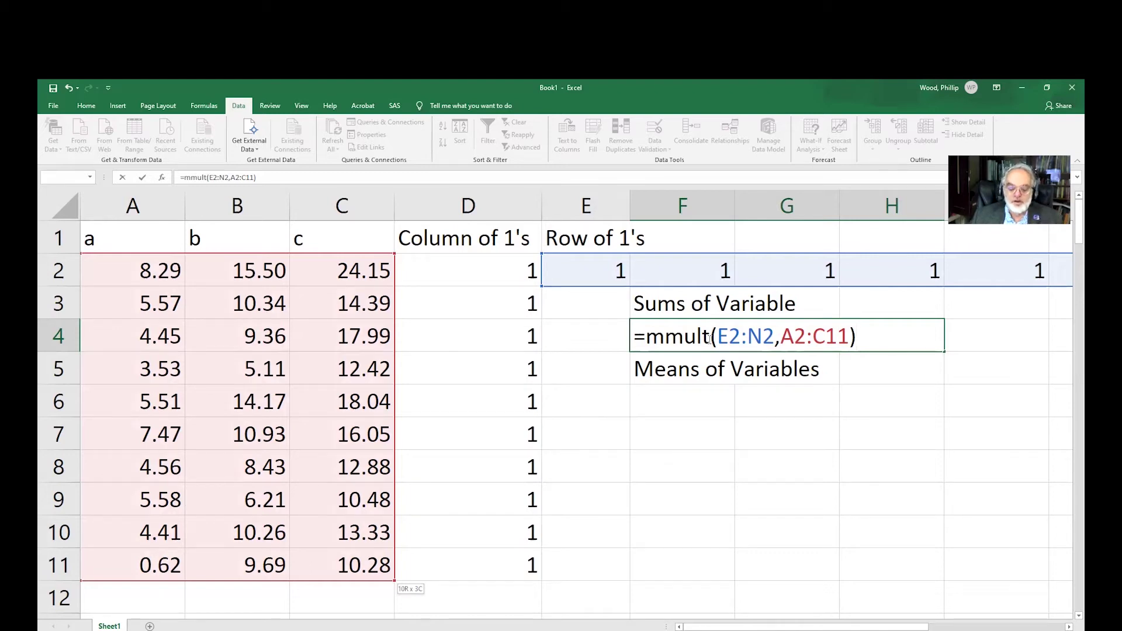
key("ctrl+shift+Return")
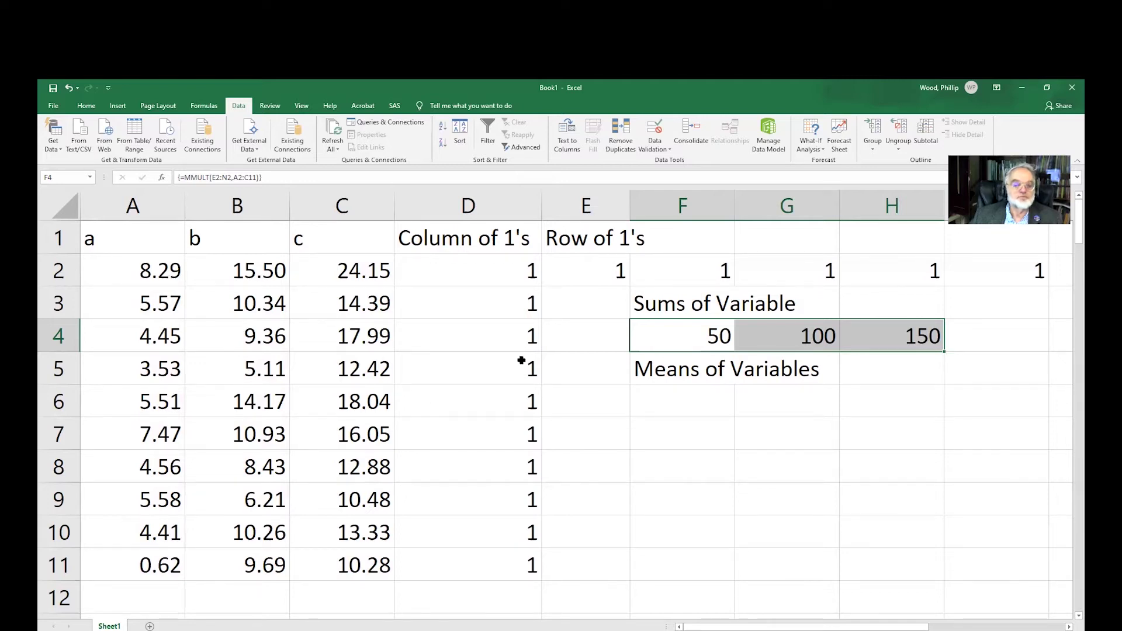
left_click(787, 334)
Enter =F4/10 in F6 to get the mean of a, 5
left_click_drag(263, 268, 254, 572)
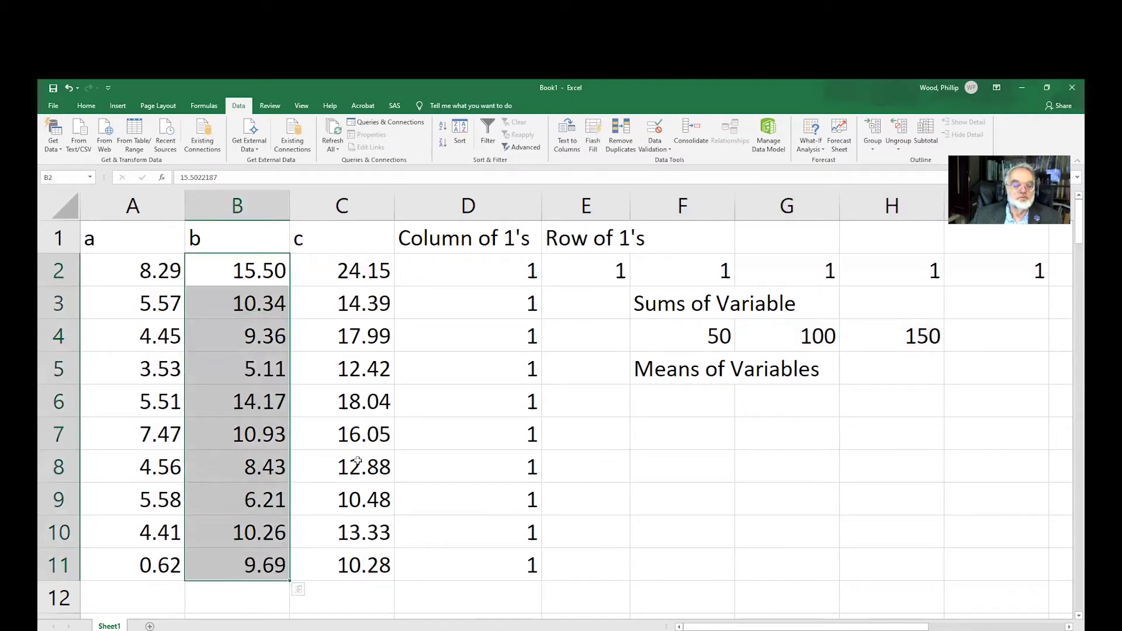
left_click(669, 404)
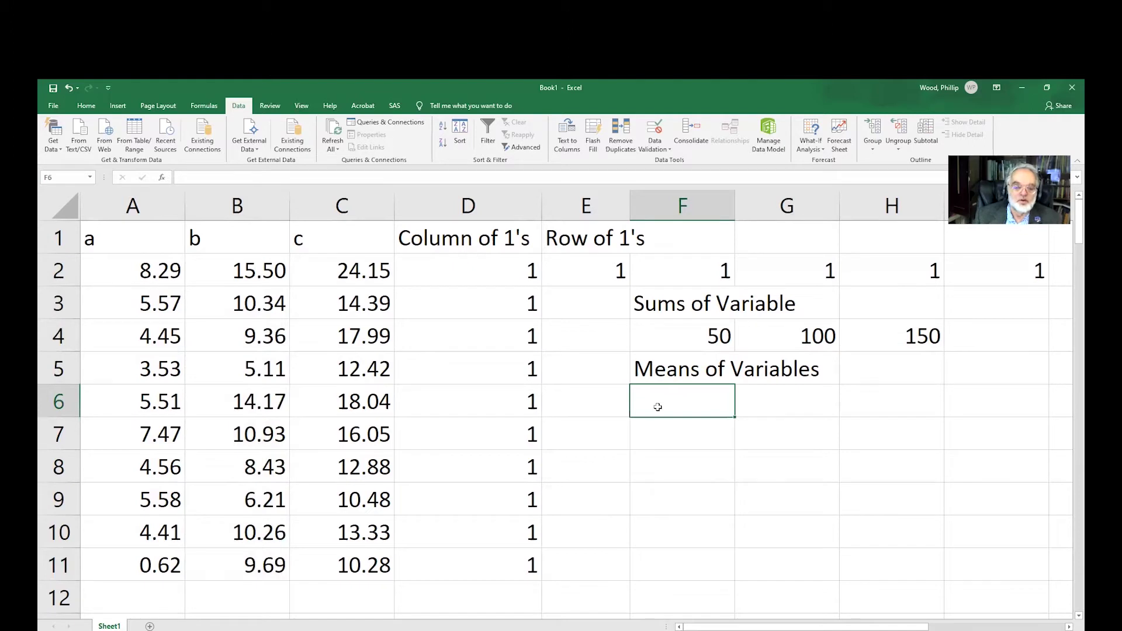
type("=")
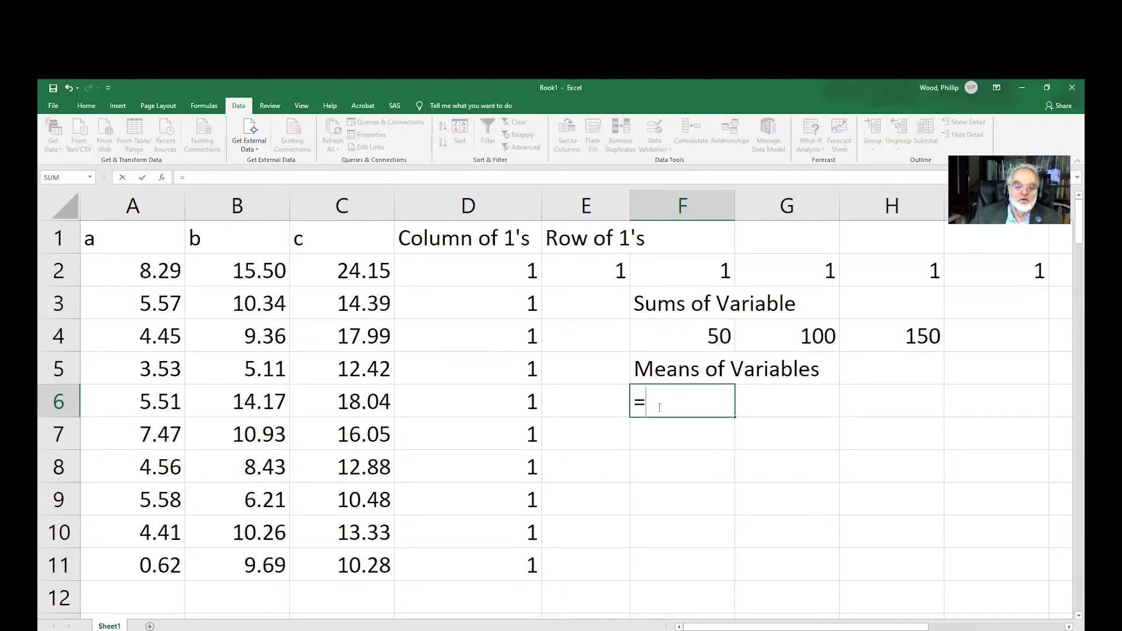
key("Up")
key("Up")
type("/")
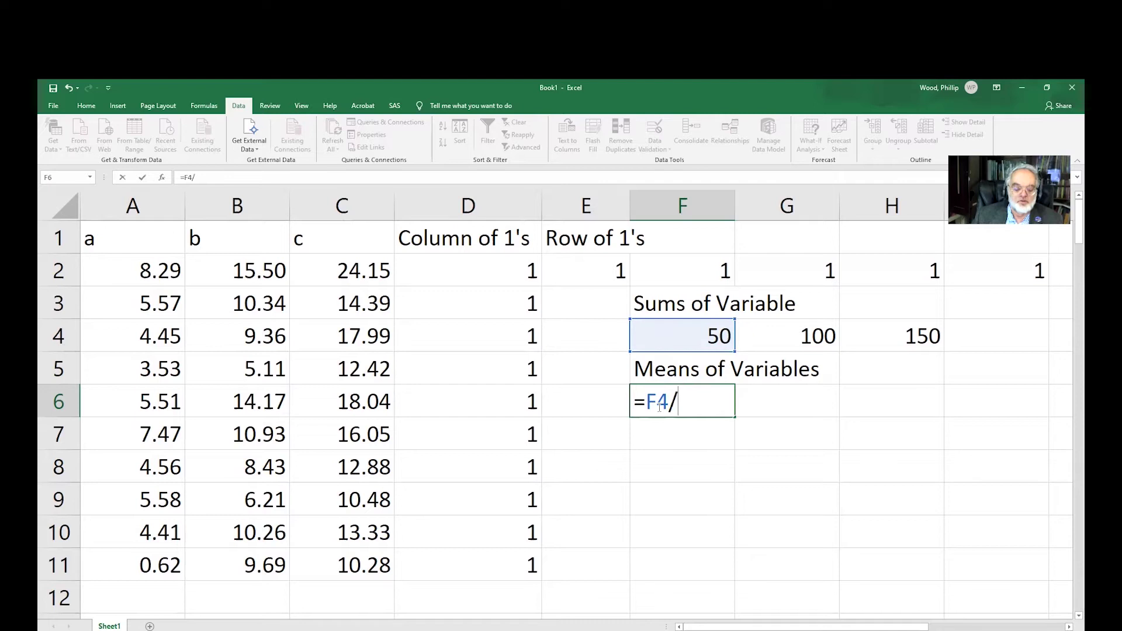
type("10")
key("Return")
Copy the mean formula into G6:H6, giving means 10 and 15 for b and c
left_click(659, 407)
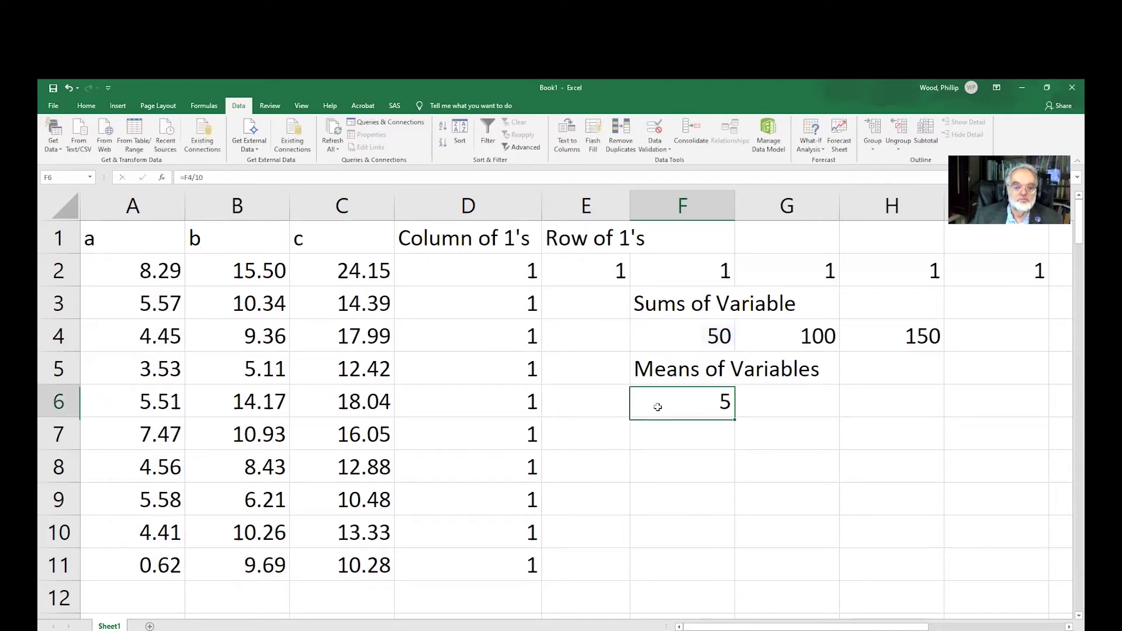
key("ctrl+c")
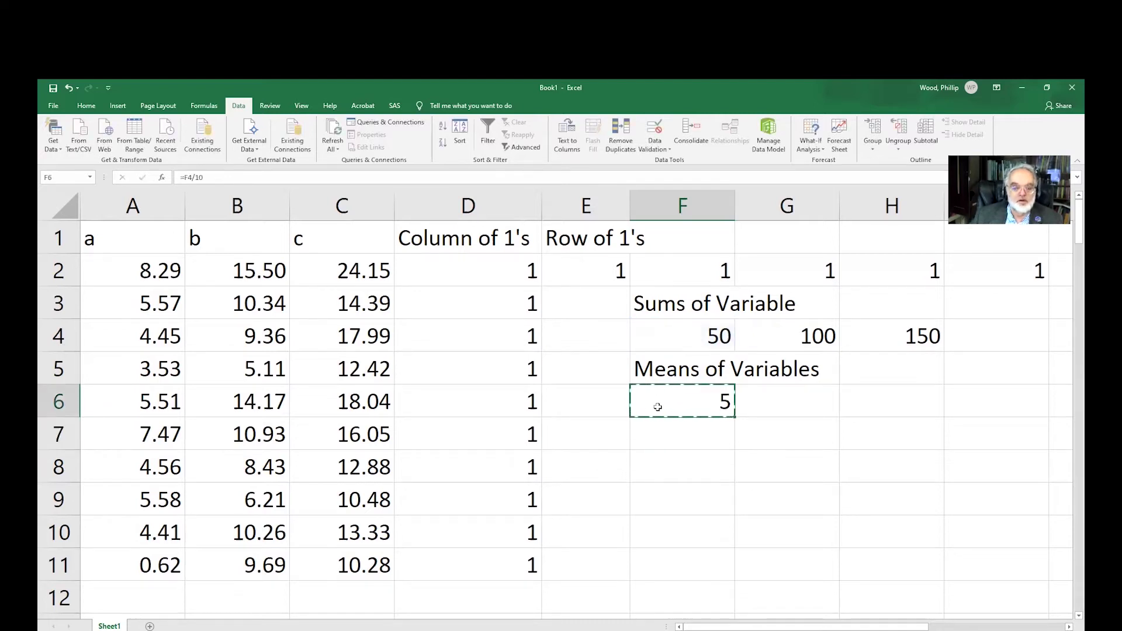
key("shift+Right")
key("shift+Right")
key("ctrl+v")
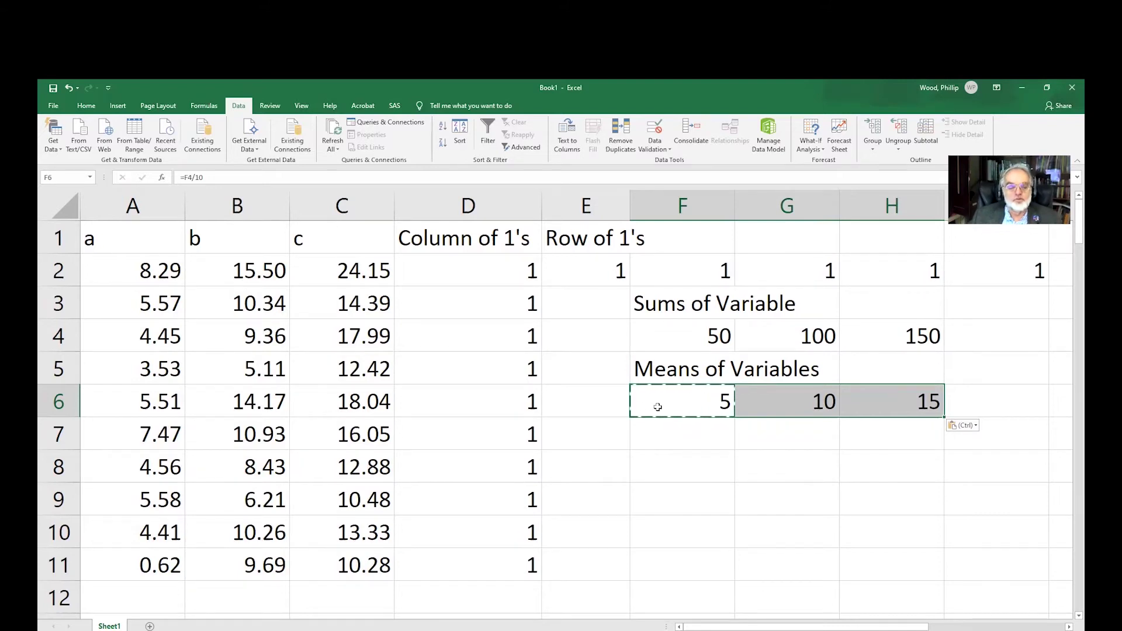
left_click_drag(144, 275, 313, 538)
left_click(654, 404)
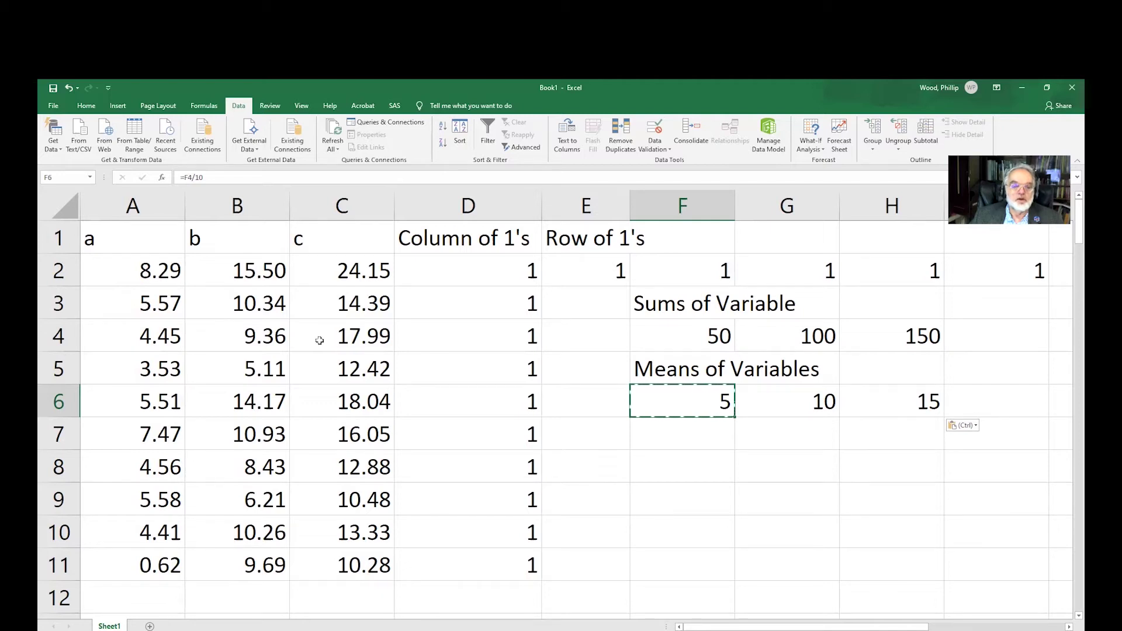
Select A16:C25 as the target range for the Column Mean Matrix
left_click_drag(454, 281, 466, 578)
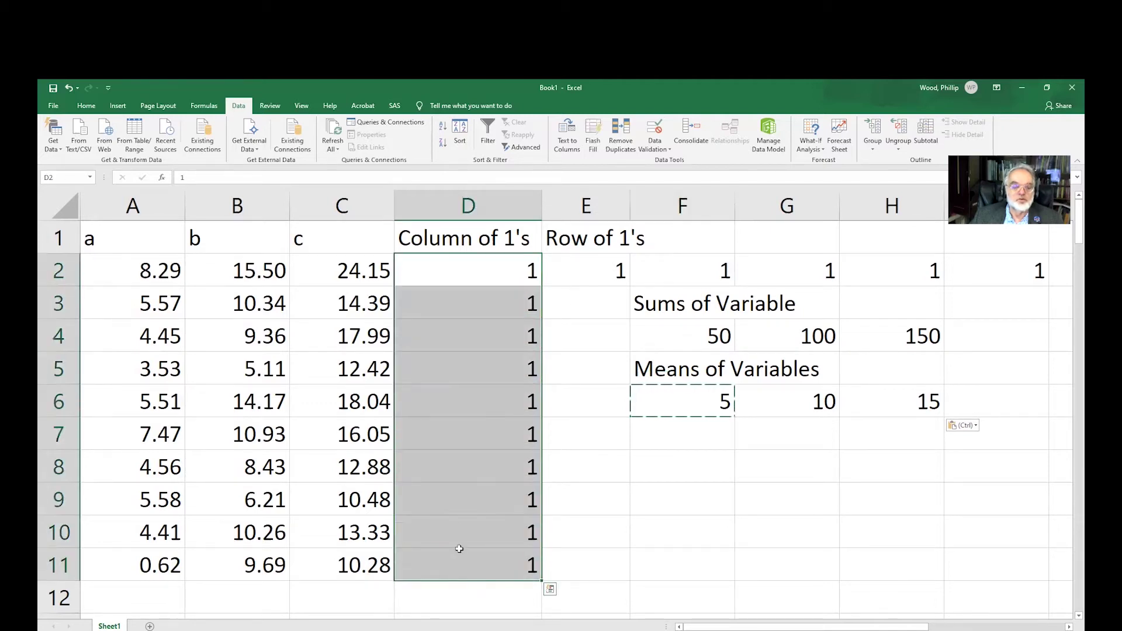
scroll(453, 492, "down", 3)
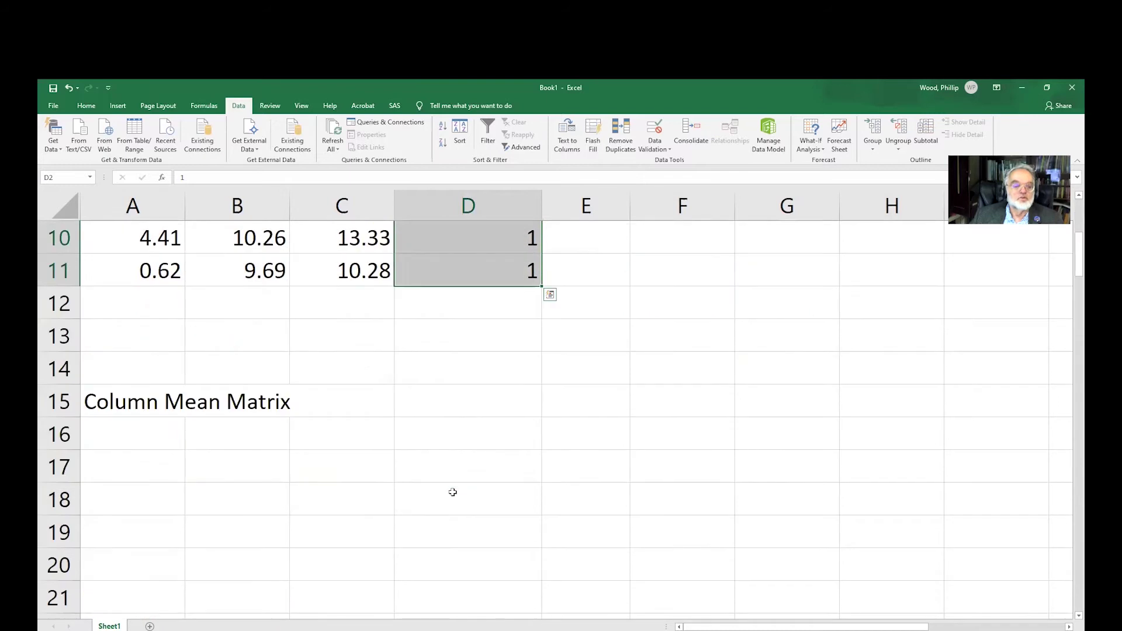
left_click(123, 436)
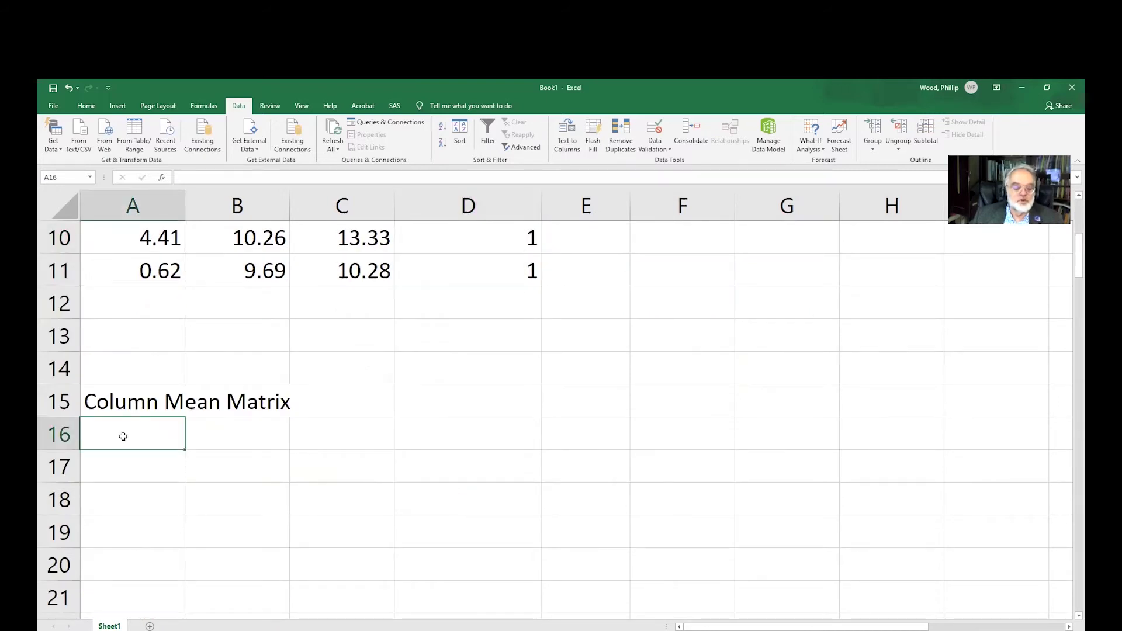
key("shift+Right")
key("shift+Right")
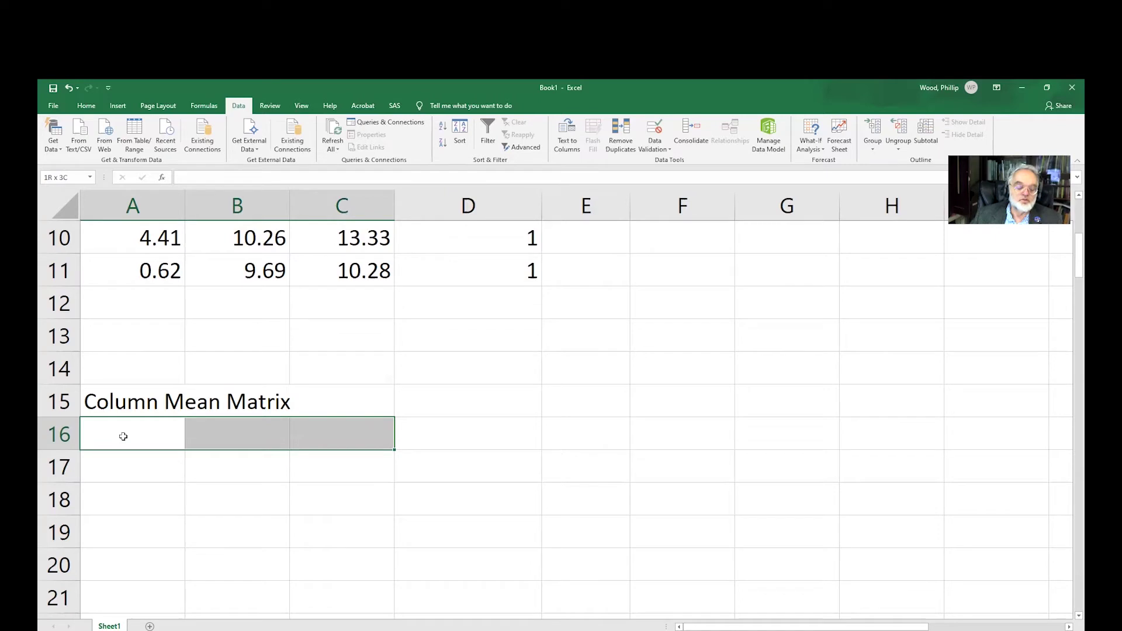
key("shift+Down")
key("shift+Down")
key("shift+Down")
key("shift+Down")
key("shift+Down")
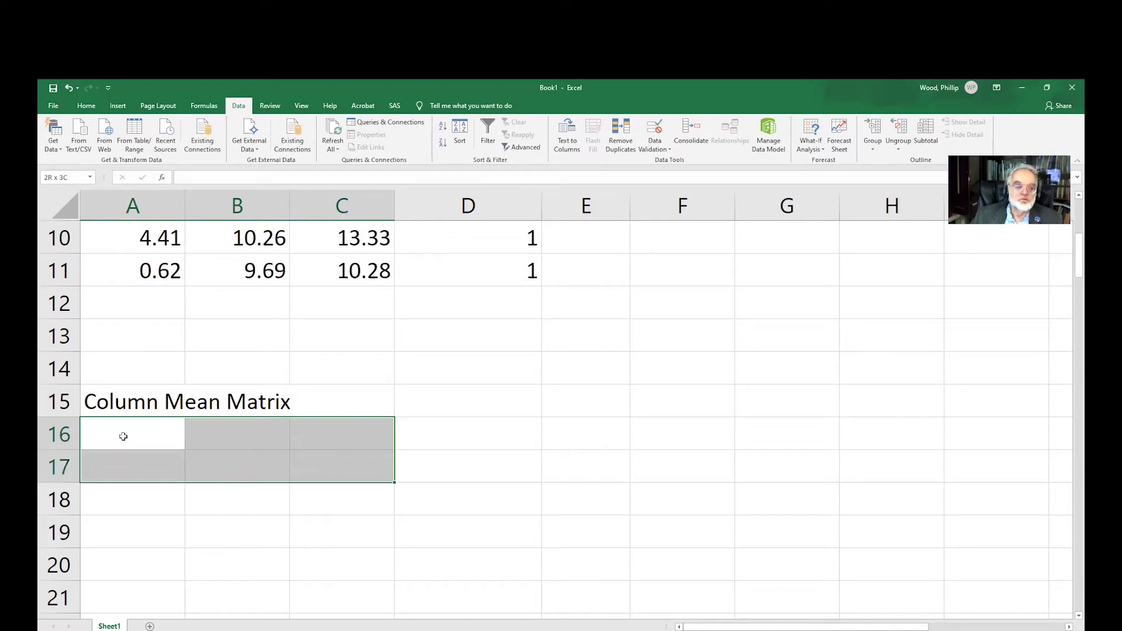
key("shift+Down")
key("shift+Down")
key("shift+Down")
key("shift+Down")
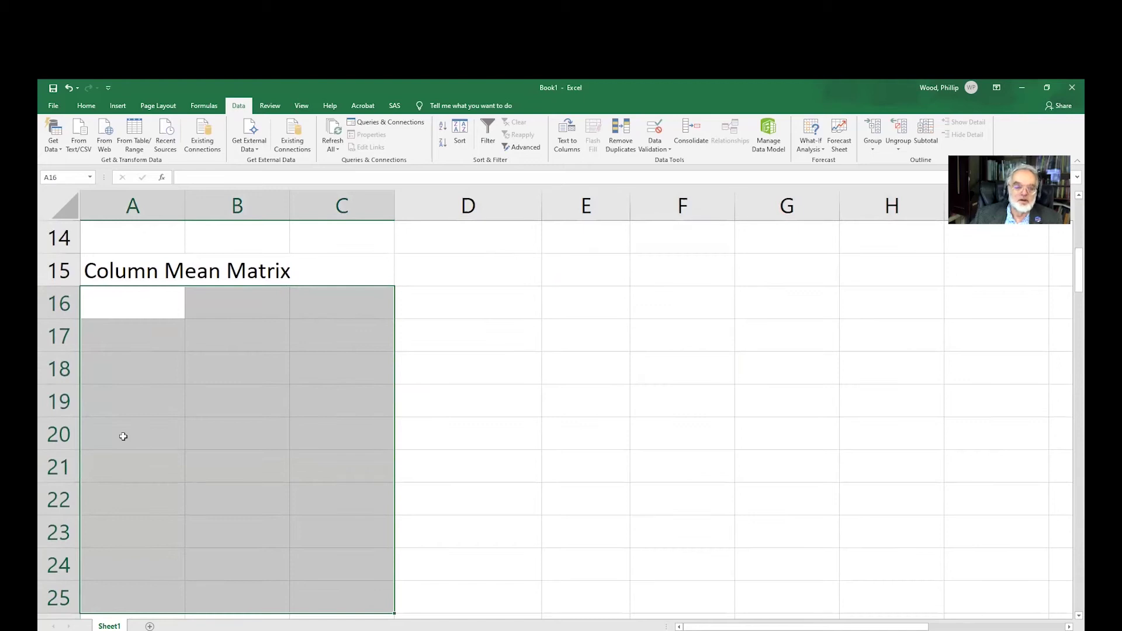
Array-enter =MMULT(D2:D11,F6:H6), repeating means 5.00, 10.00 and 15.00 in every row
type("=")
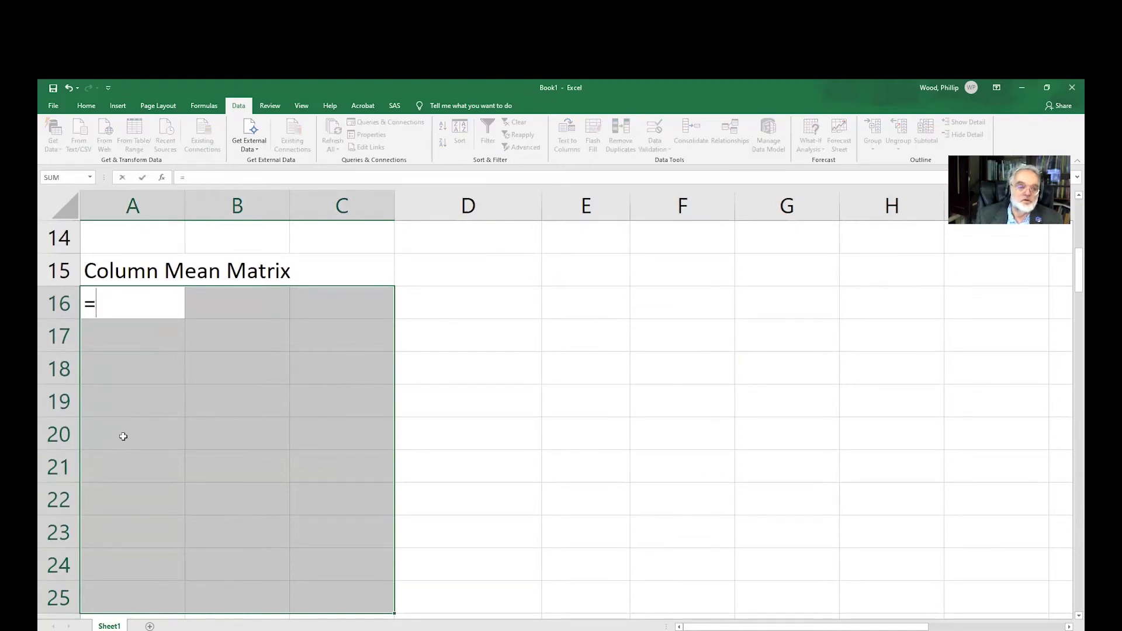
type("mmu")
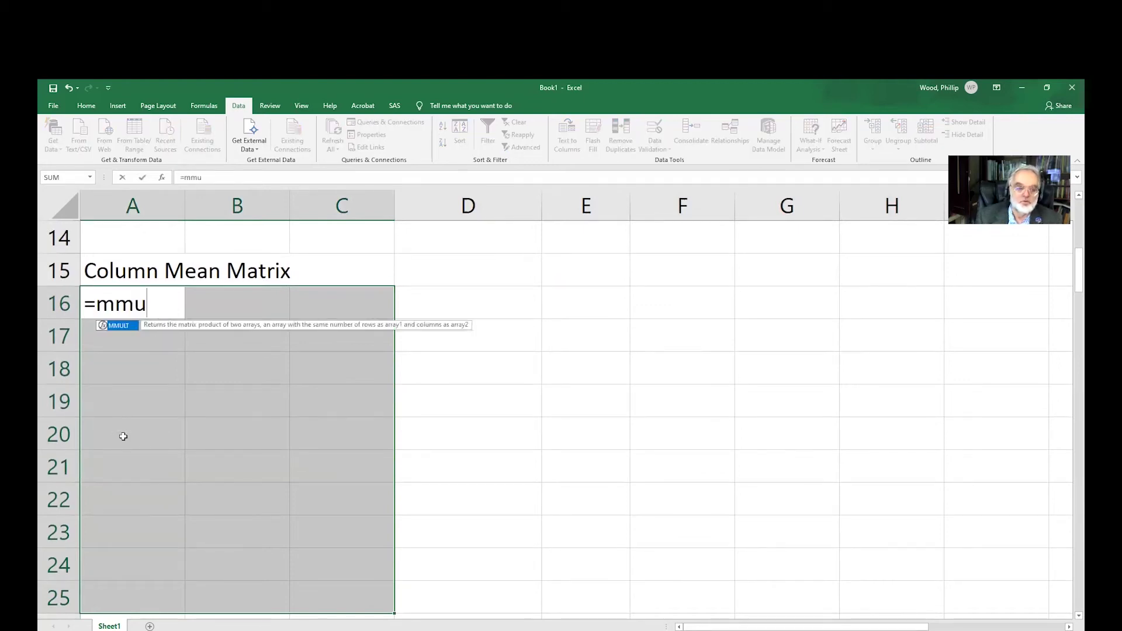
type("lt(")
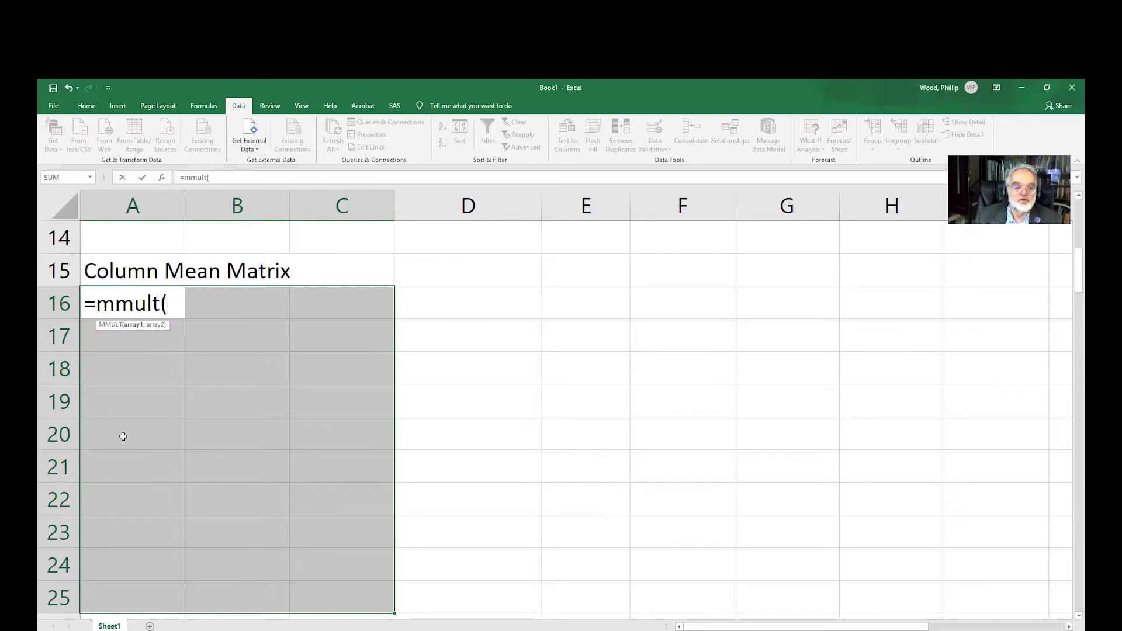
key("Up")
key("Up")
key("Up")
key("Up")
key("Up")
key("Up")
key("Up")
key("Up")
key("Up")
key("Up")
key("Up")
key("Up")
key("Up")
key("Up")
key("Up")
key("Right")
key("Down")
key("Right")
key("Right")
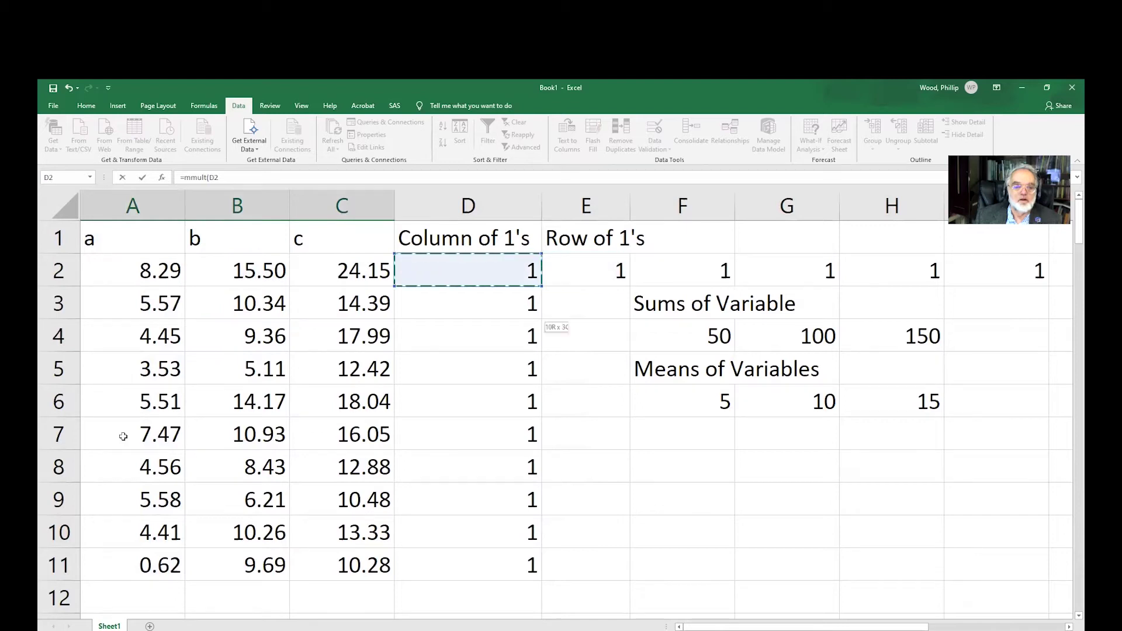
key("shift+Down")
key("shift+Down")
key("shift+Down")
key("shift+Down")
key("shift+Down")
key("shift+Down")
key("shift+Down")
key("shift+Down")
key("shift+Down")
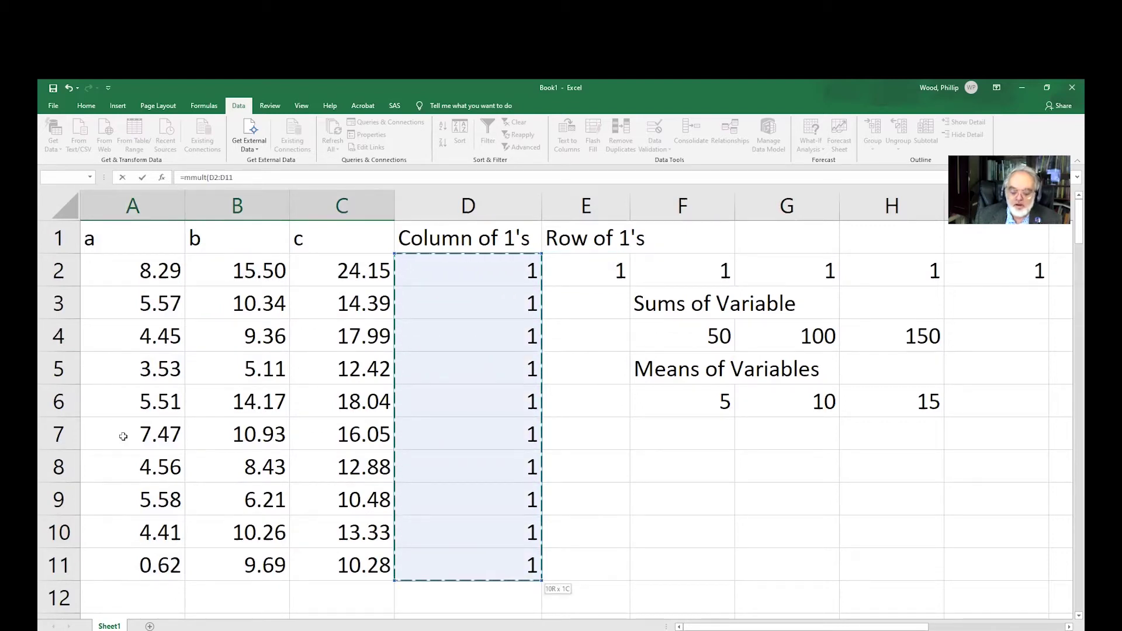
type(",")
key("Up")
key("Up")
key("Up")
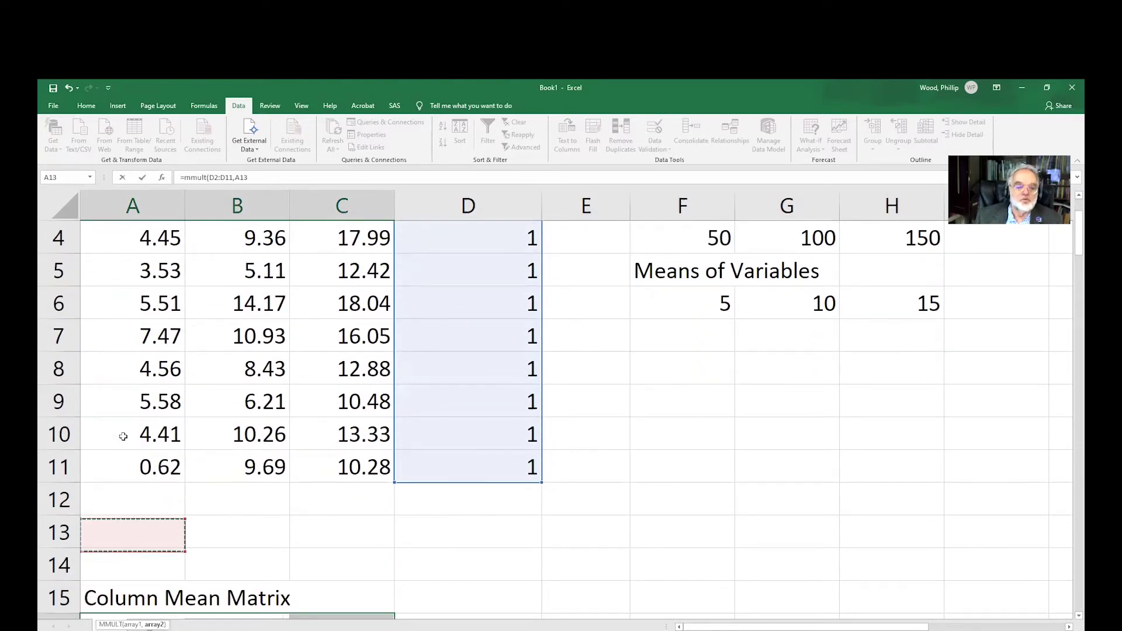
key("Up")
key("Up")
key("Up")
key("Up")
key("Up")
key("Up")
key("Up")
key("Right")
key("Right")
key("Right")
key("Right")
key("Right")
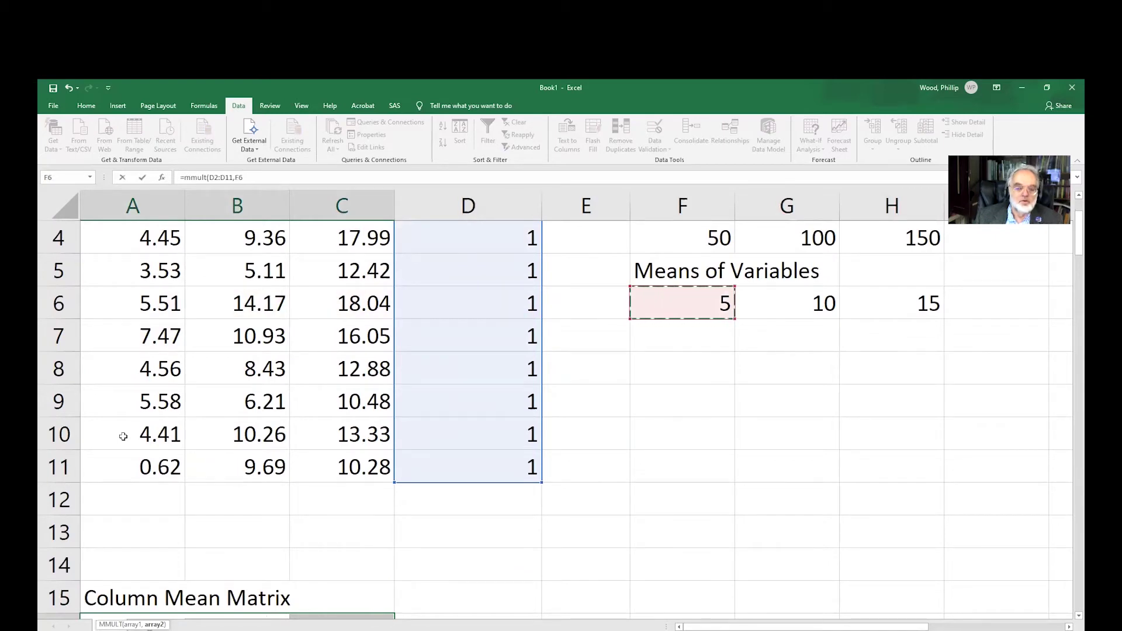
key("shift+Right")
key("shift+Right")
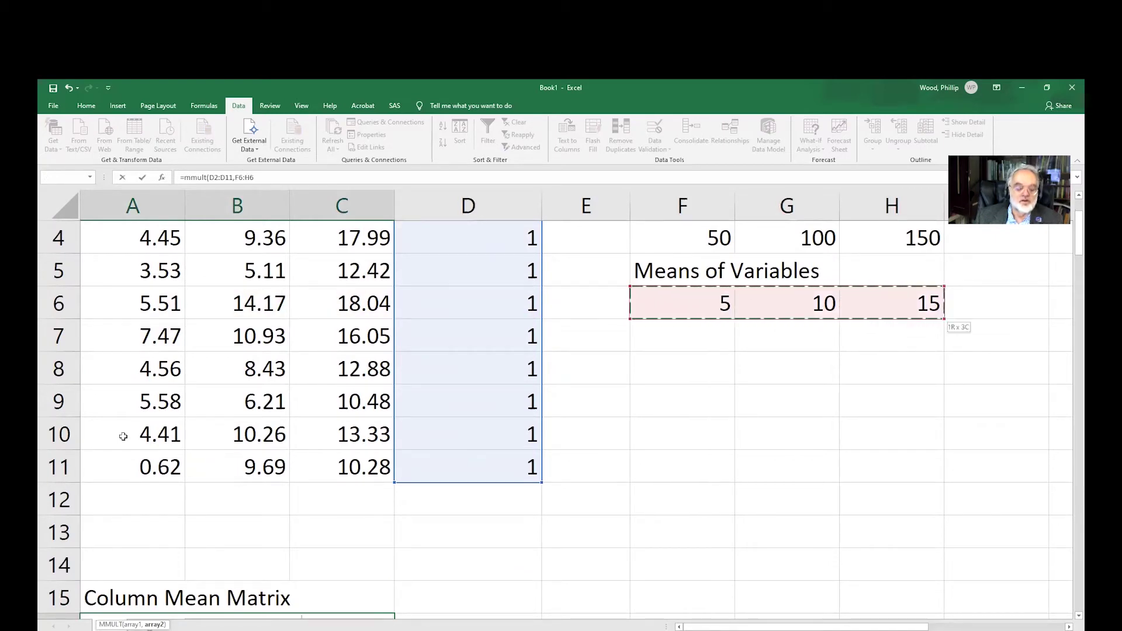
type(")")
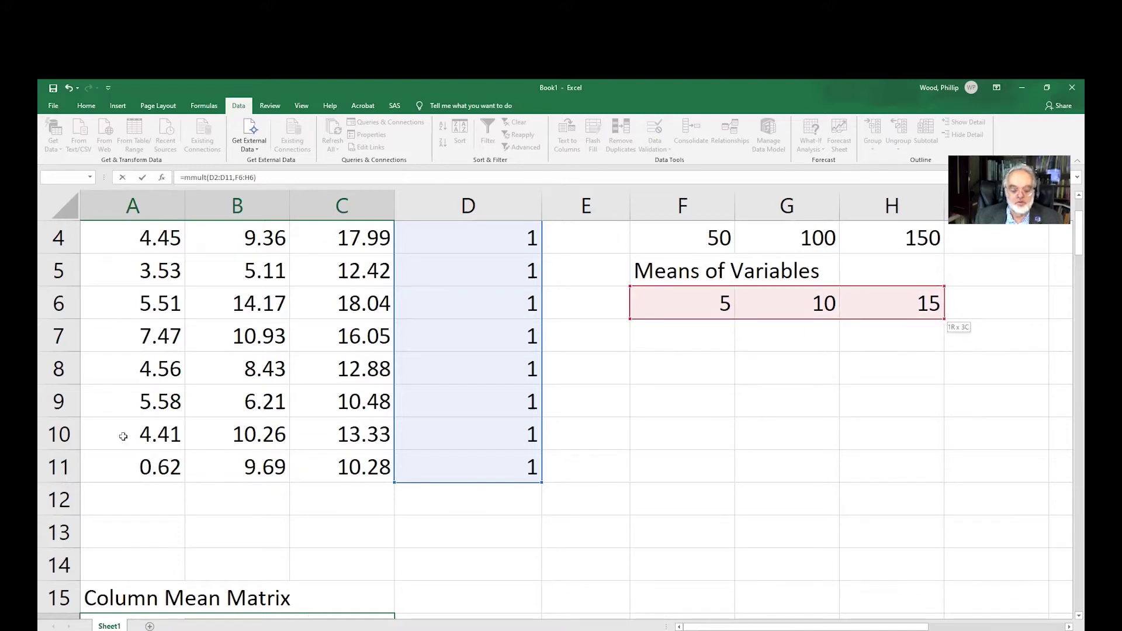
key("ctrl+shift+Return")
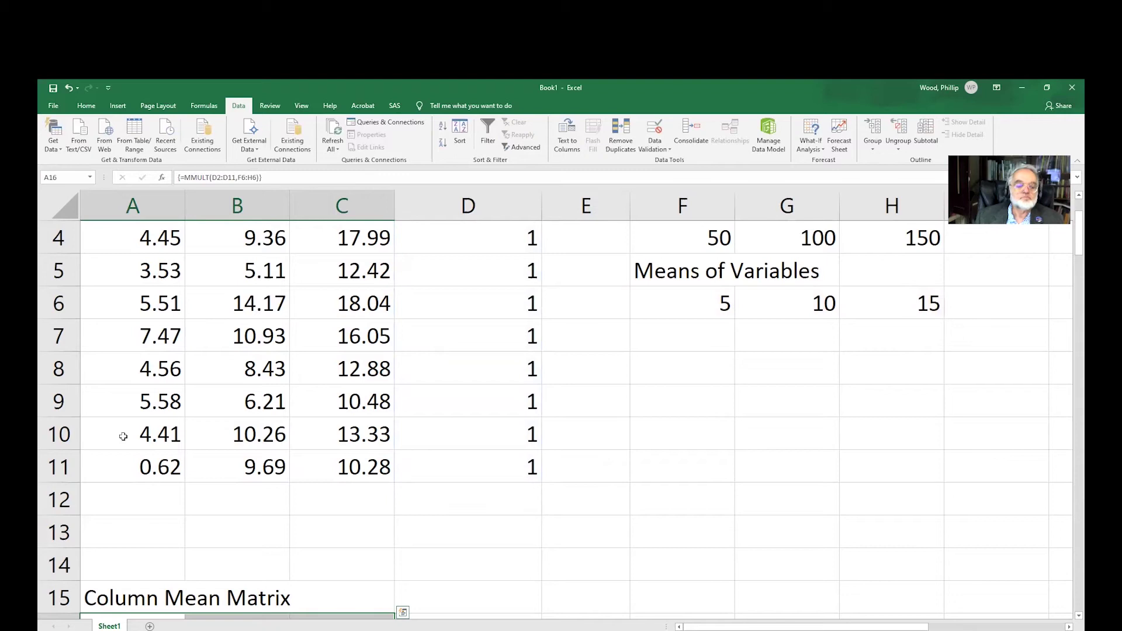
Check the column mean results down through row 25
key("Down")
key("Down")
key("Down")
key("Down")
key("Down")
key("Down")
key("Down")
key("Down")
key("Down")
key("Up")
key("Up")
key("Up")
key("Up")
key("Up")
key("Up")
key("Up")
key("Up")
key("Up")
key("Up")
key("Down")
key("Down")
key("Down")
key("Down")
key("Down")
key("Down")
key("Down")
key("Down")
key("Down")
key("Down")
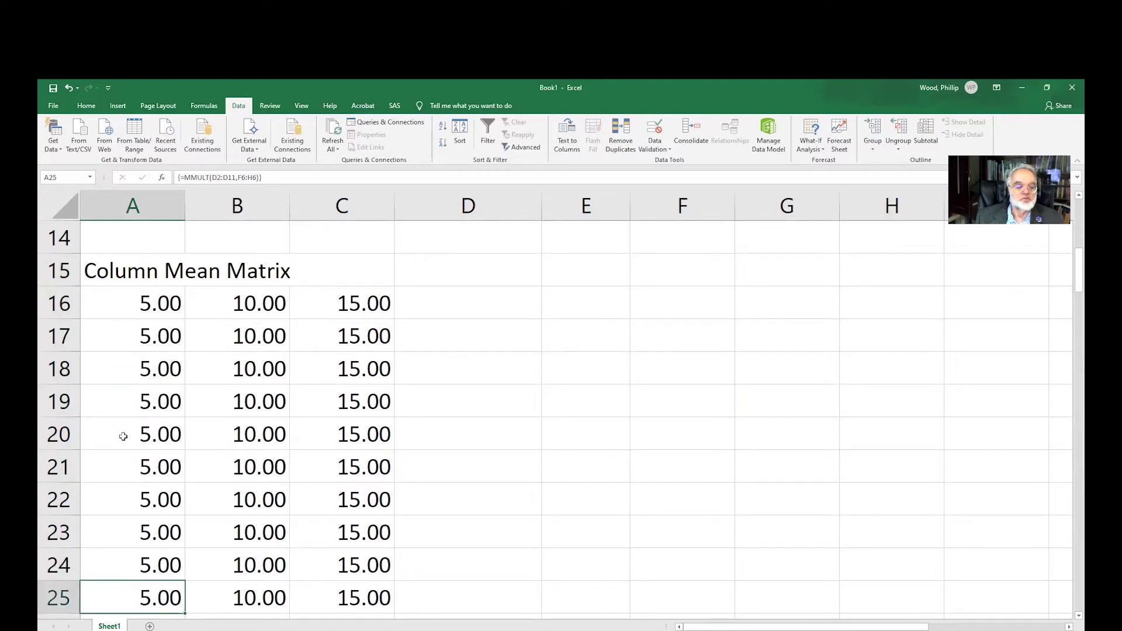
key("Down")
key("Down")
key("Down")
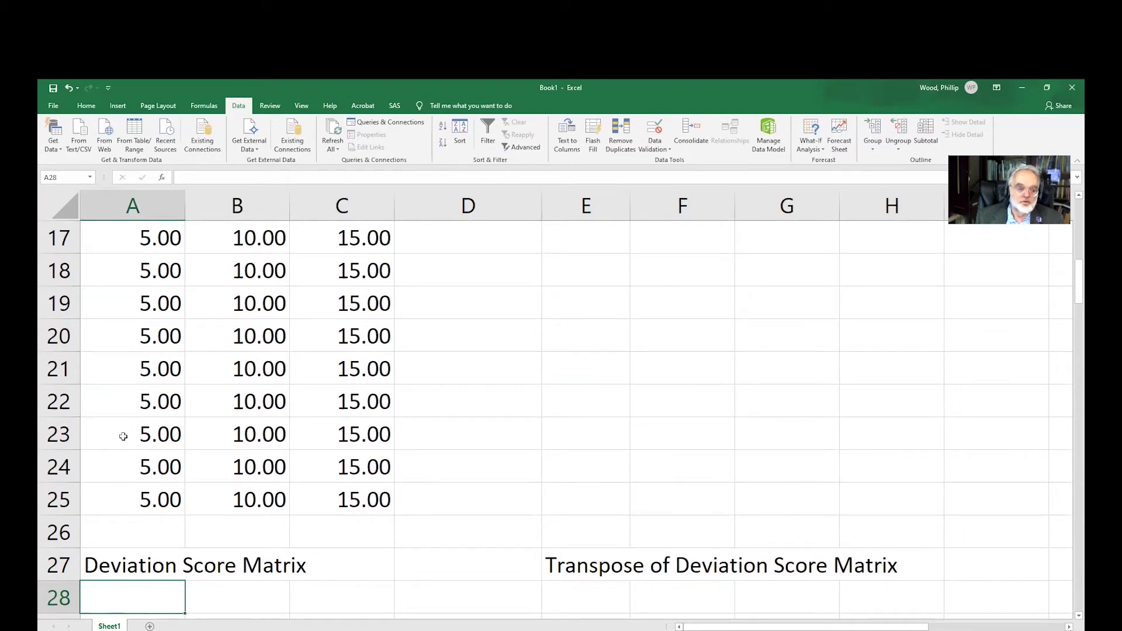
Enter the deviation formula =A2-A16 in A28
type("=")
key("Up")
key("Up")
key("Up")
key("Up")
key("Up")
key("Up")
key("Up")
key("Up")
key("Up")
key("Up")
key("Up")
key("Up")
key("Up")
key("Up")
key("Up")
key("Up")
key("Up")
key("Up")
key("Up")
key("Up")
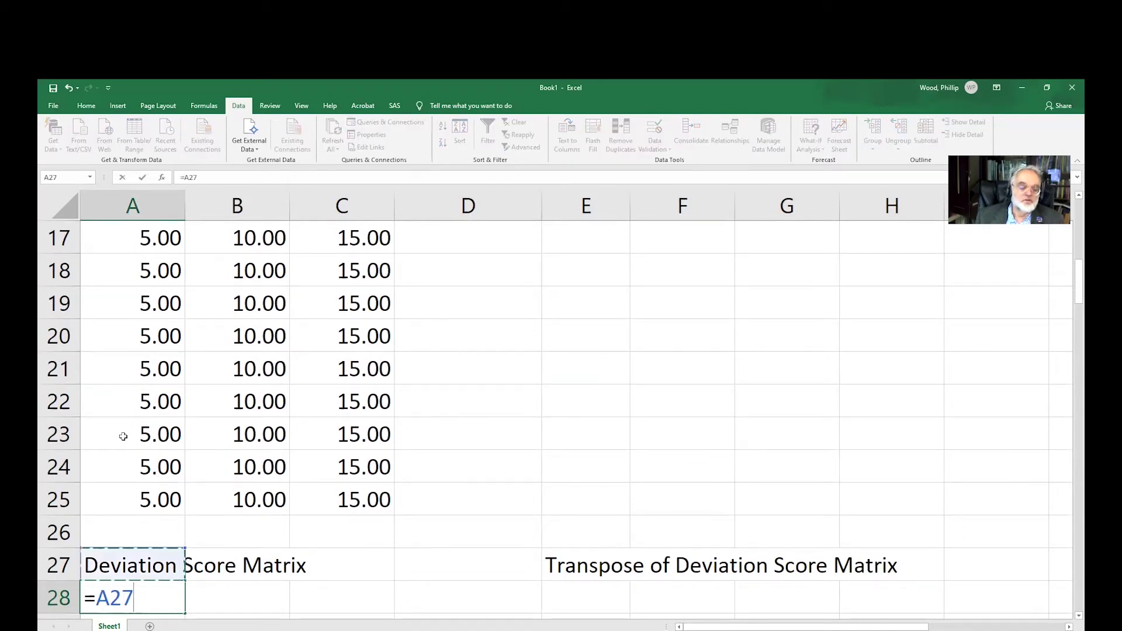
key("Down")
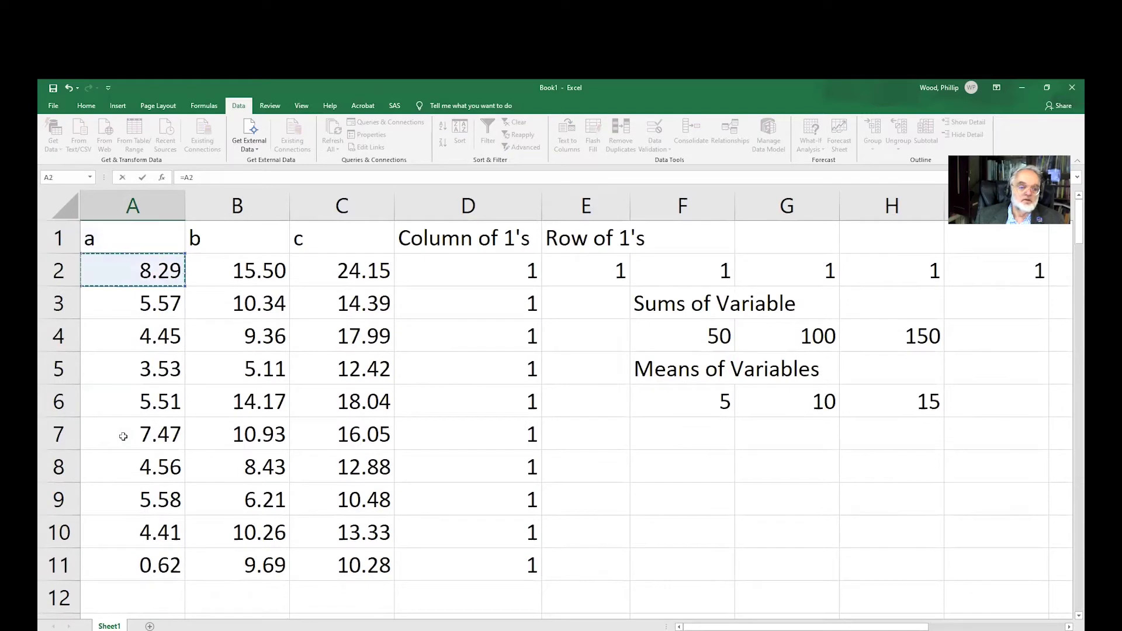
type("-")
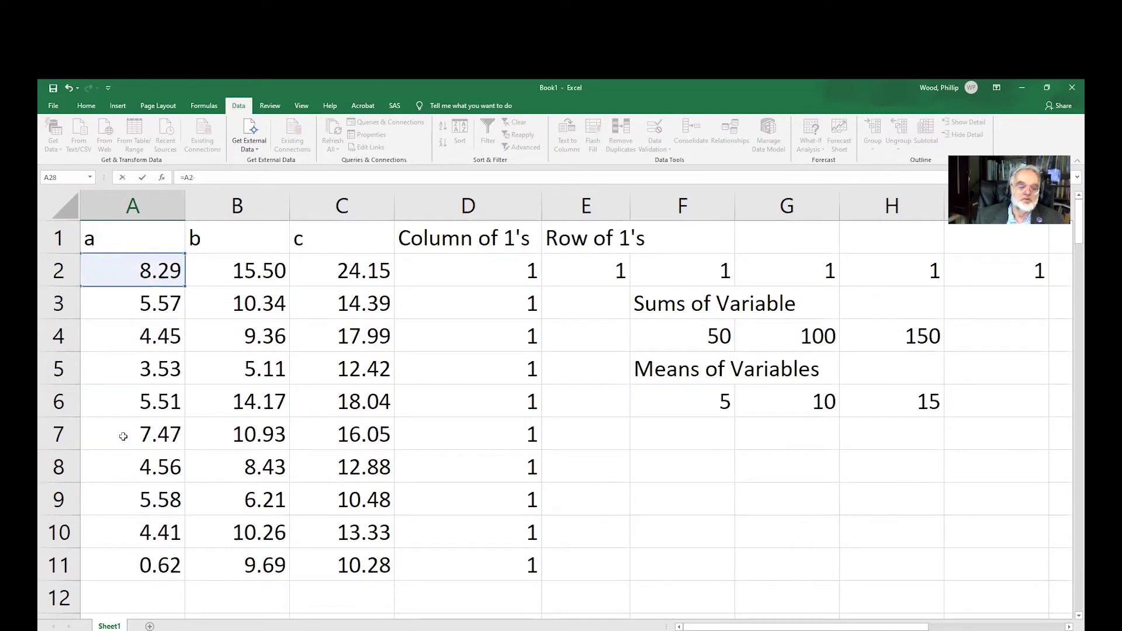
key("Up")
key("Up")
key("Up")
key("Up")
key("Up")
key("Up")
key("Up")
key("Up")
key("Up")
key("Up")
key("Up")
key("Up")
key("Up")
key("Down")
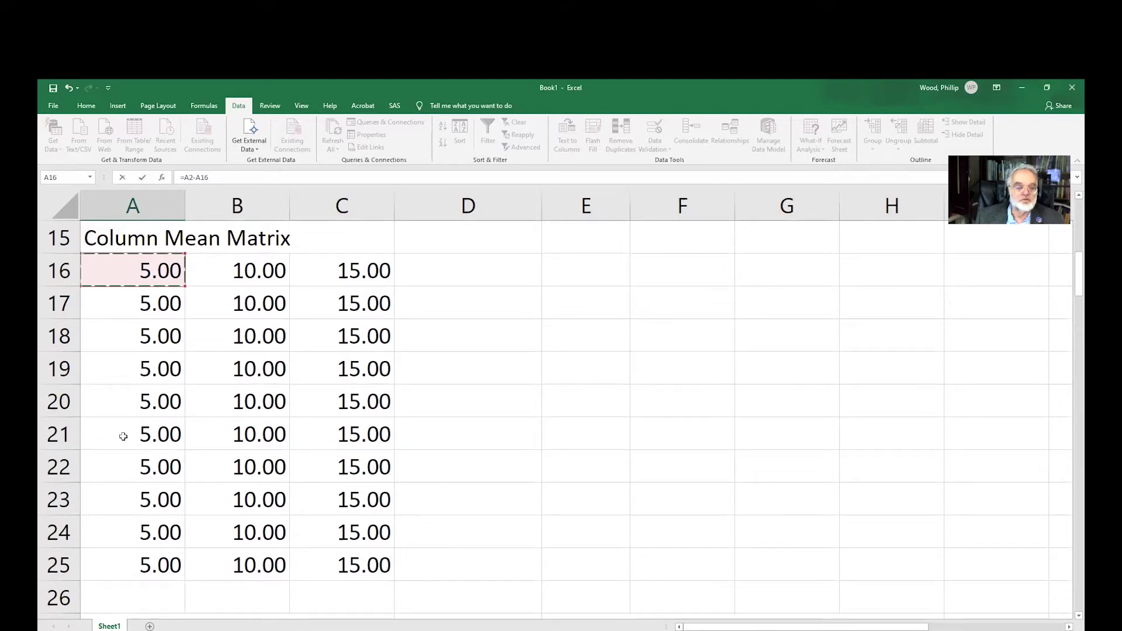
key("Return")
Copy the deviation formula across A28:C37
key("Up")
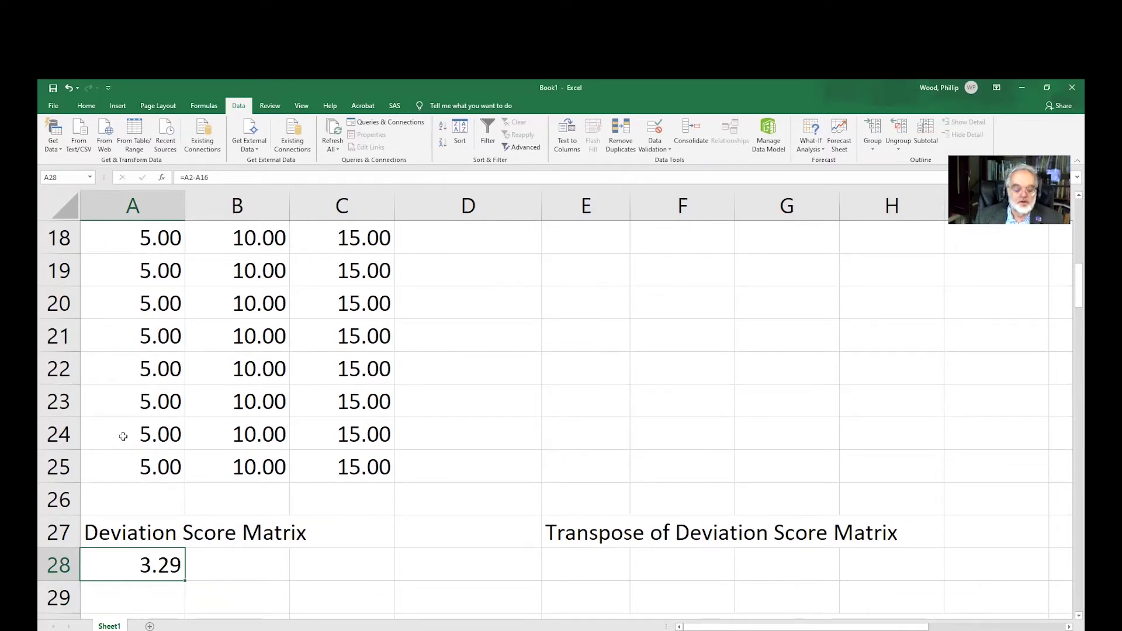
key("ctrl+c")
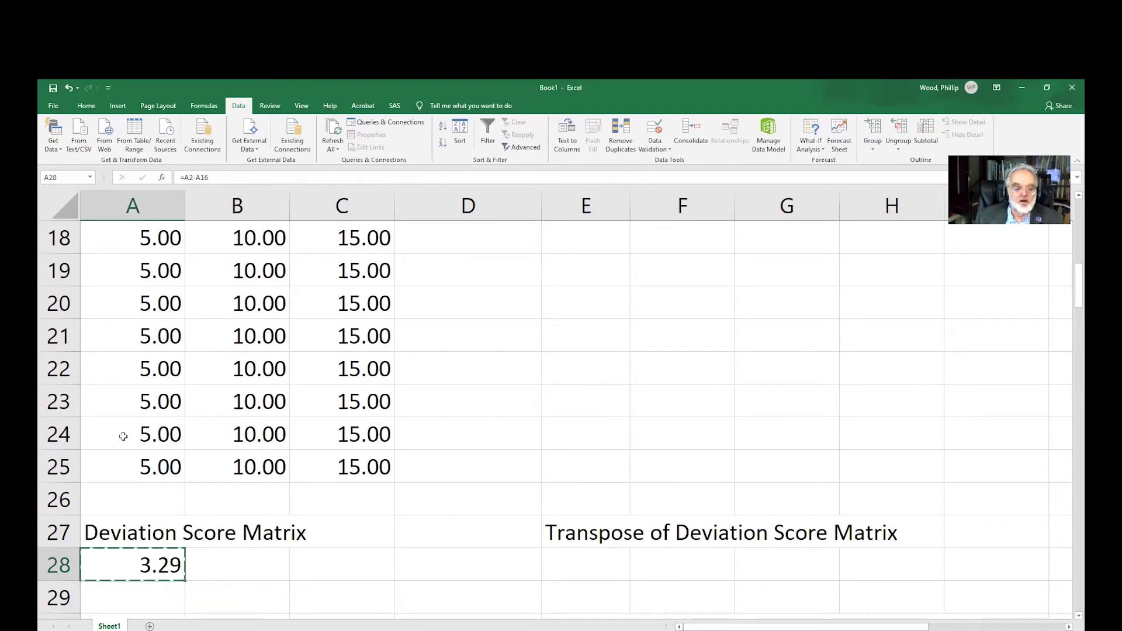
key("shift+Right")
key("shift+Right")
key("shift+Down")
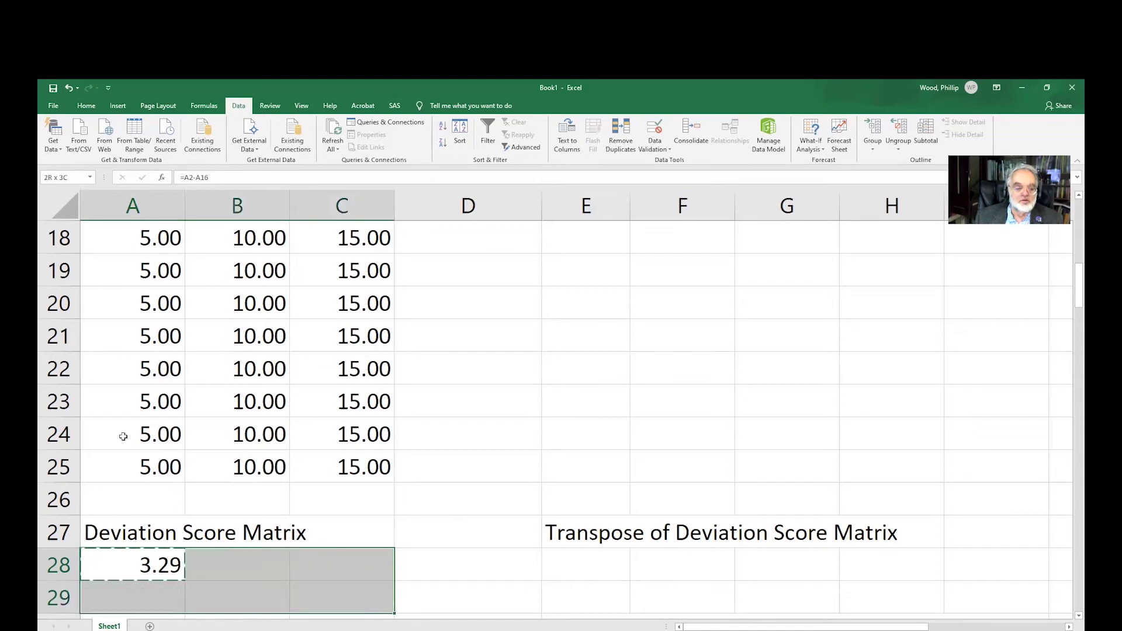
key("shift+Down")
key("shift+Down")
key("shift+Down")
key("shift+Down")
key("shift+Down")
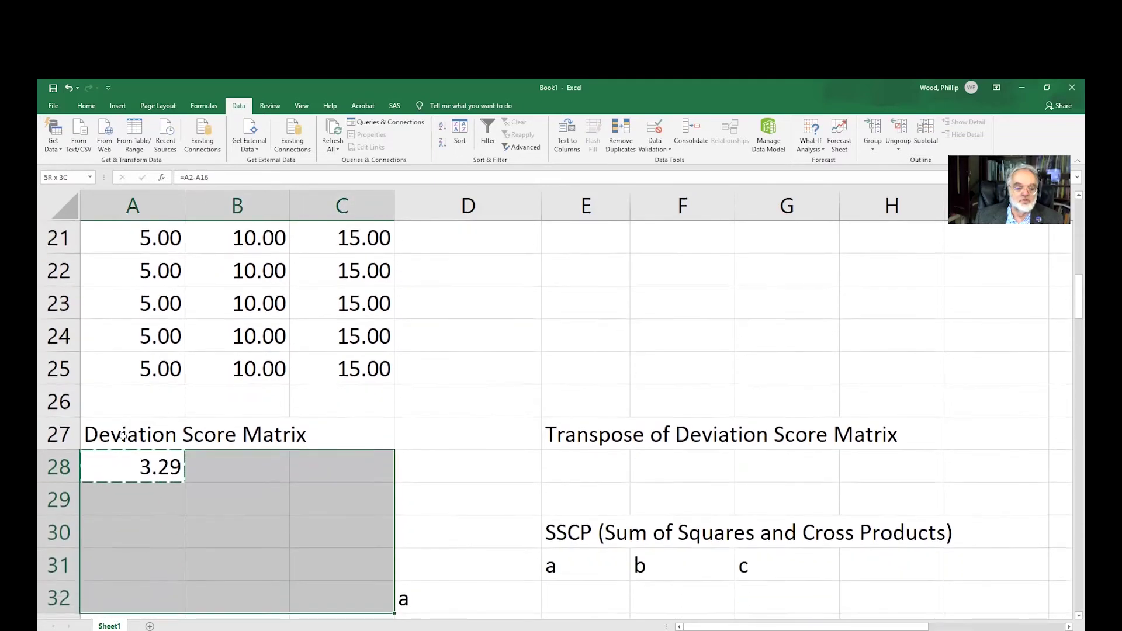
key("shift+Down")
key("shift+Down")
key("shift+Down")
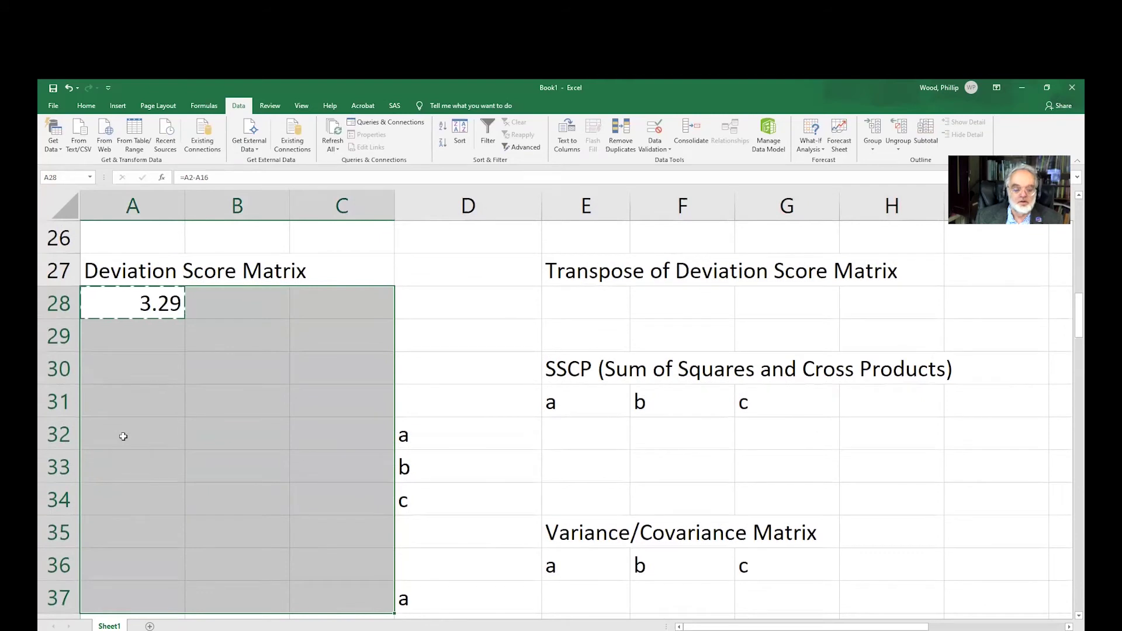
key("ctrl+v")
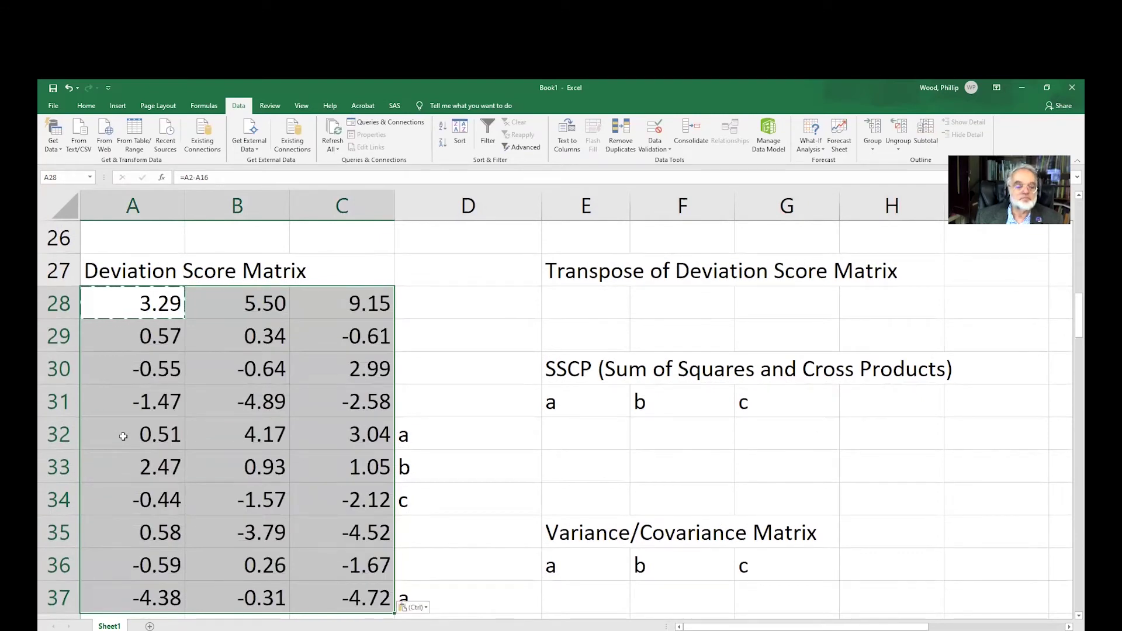
Step through the deviation scores from A28 to A37 to verify them
key("Down")
key("Down")
key("Down")
key("Down")
key("Down")
key("Down")
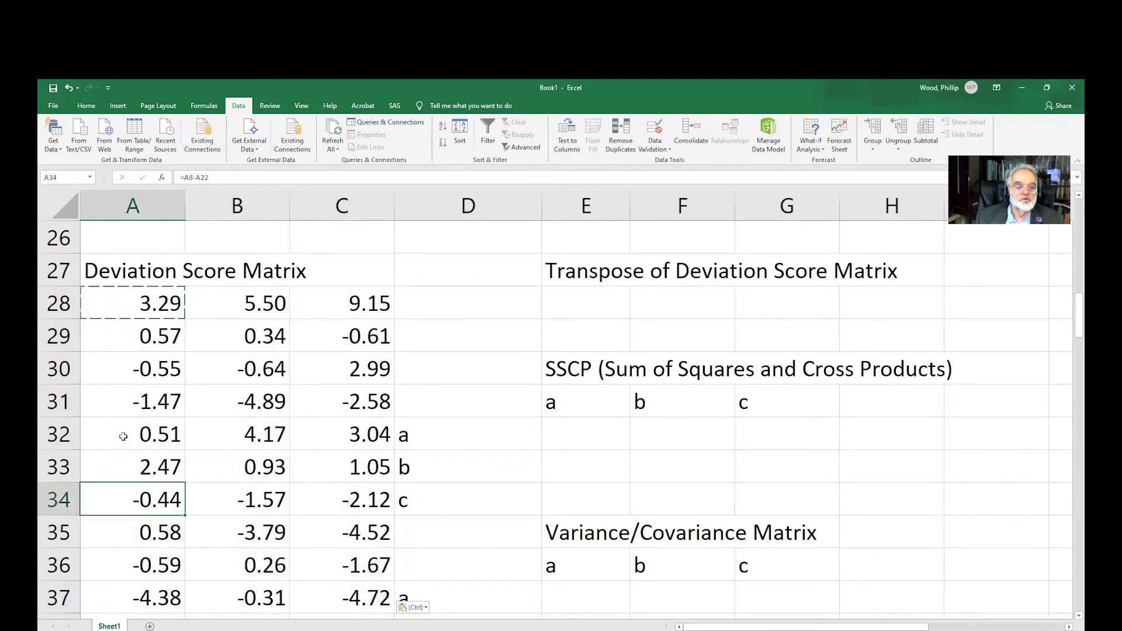
key("Down")
key("Down")
key("Down")
key("Down")
key("Up")
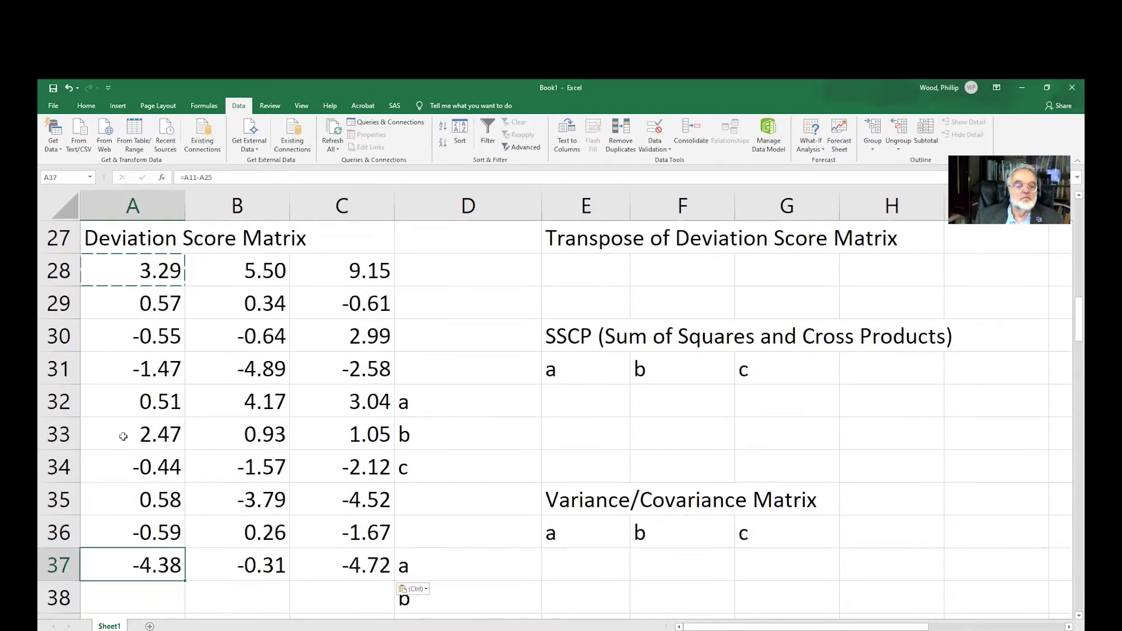
key("Up")
key("Up")
key("Up")
key("Up")
key("Up")
key("Up")
key("Up")
key("Up")
key("Up")
key("Up")
key("Up")
key("Up")
key("Up")
key("Up")
key("Up")
key("Up")
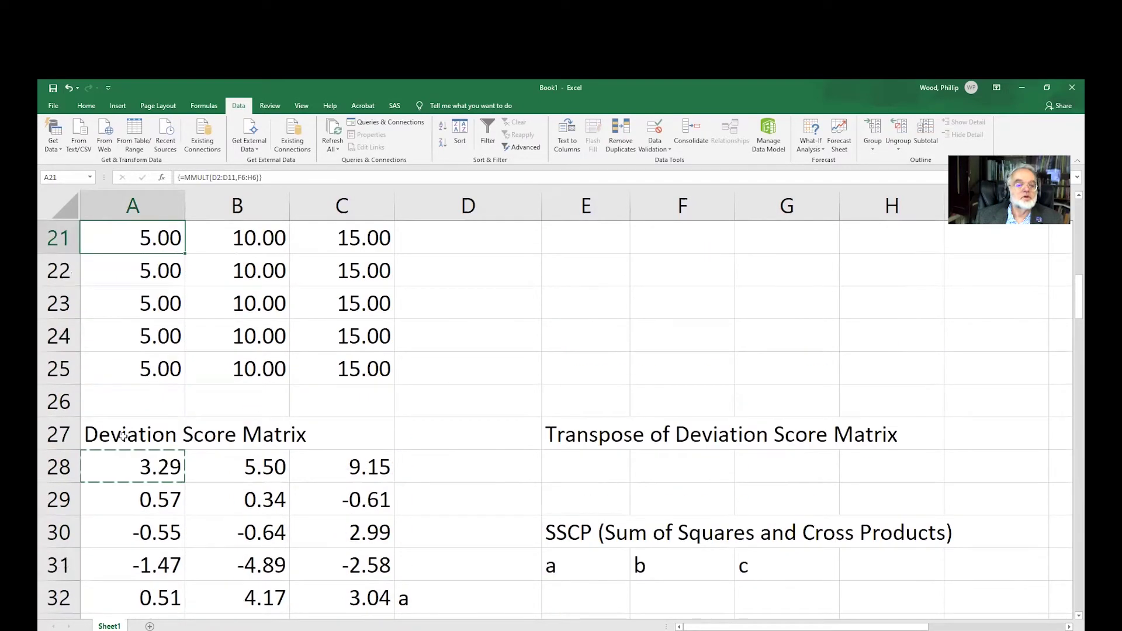
key("Down")
key("Down")
key("Down")
key("Down")
key("Down")
key("Down")
key("Down")
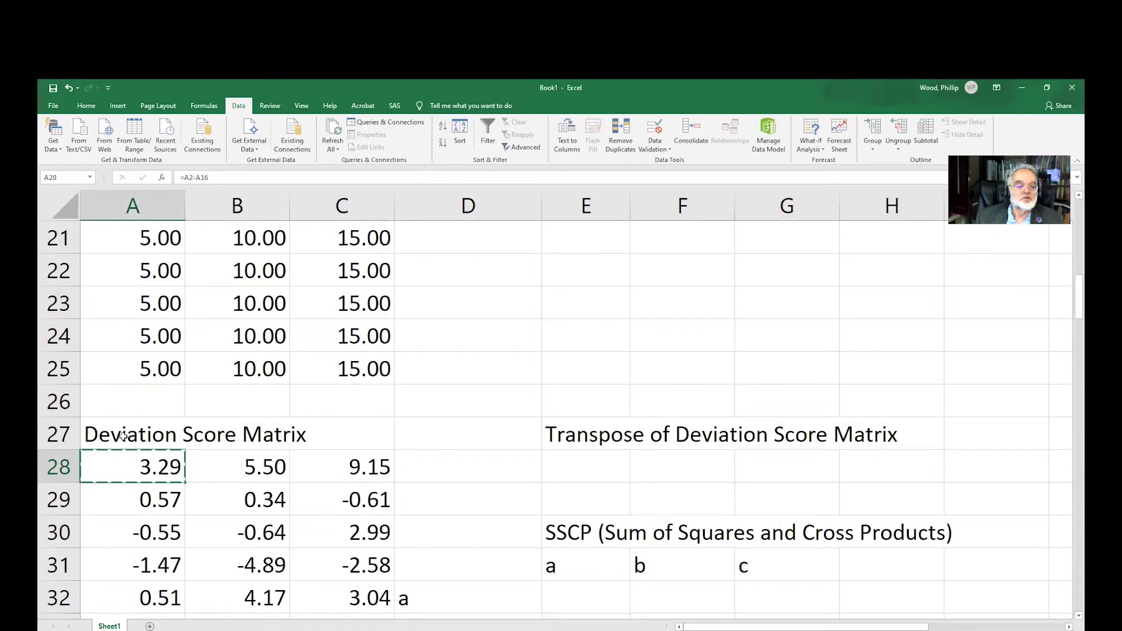
key("Down")
key("Down")
key("Down")
key("Down")
key("Down")
key("Down")
key("Down")
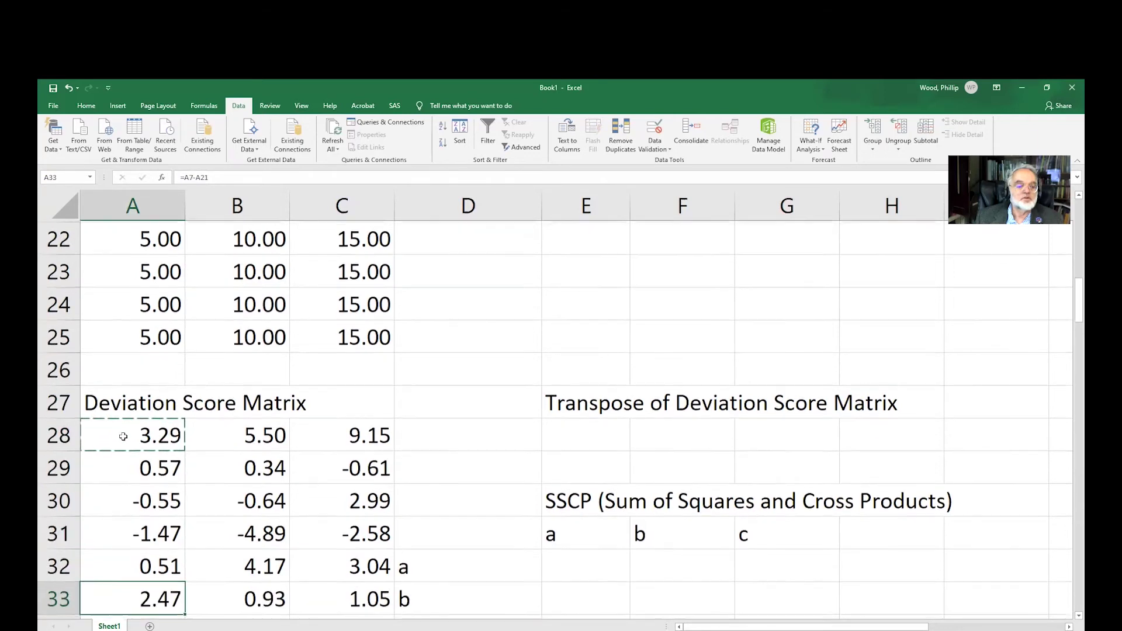
key("Down")
key("Down")
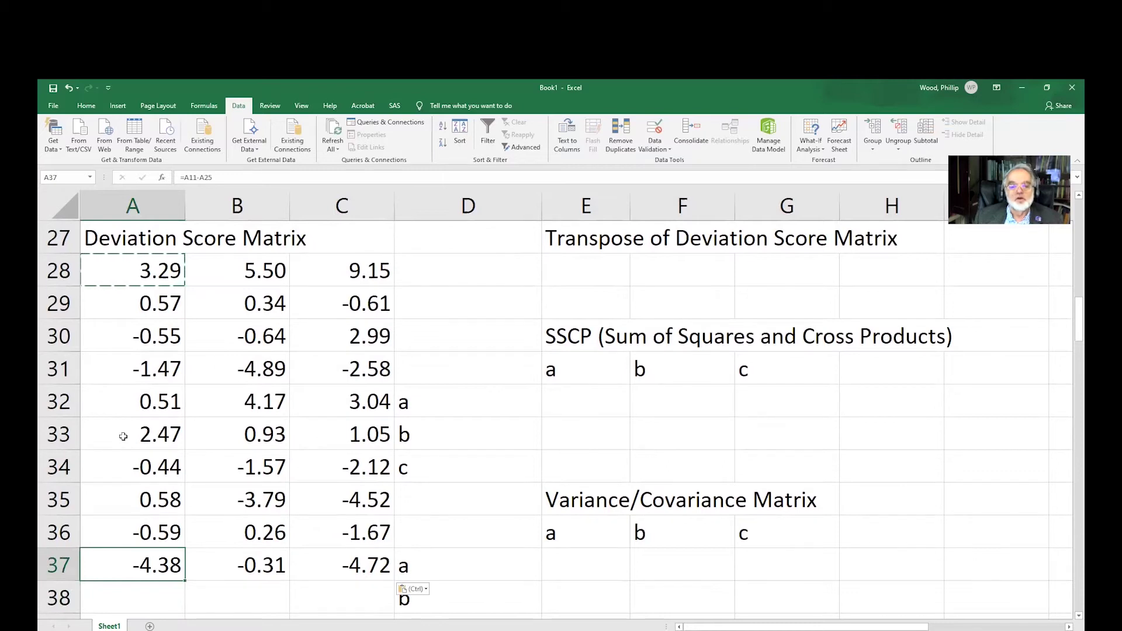
key("Up")
key("Up")
key("Up")
key("Up")
key("Up")
key("Up")
key("Up")
key("Up")
key("Up")
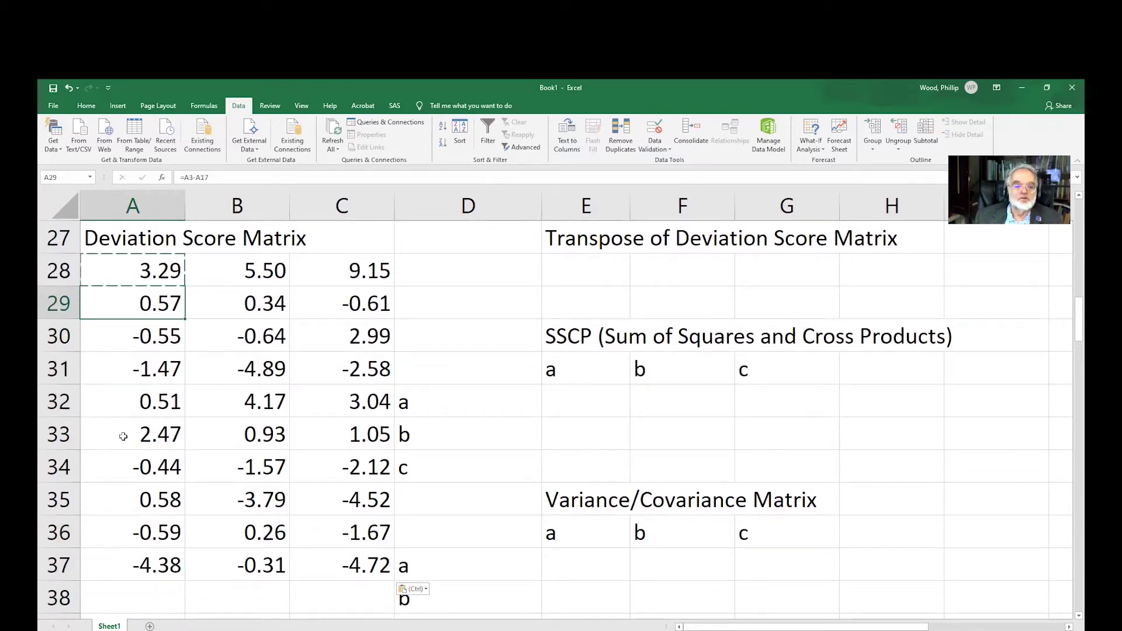
key("Up")
key("Up")
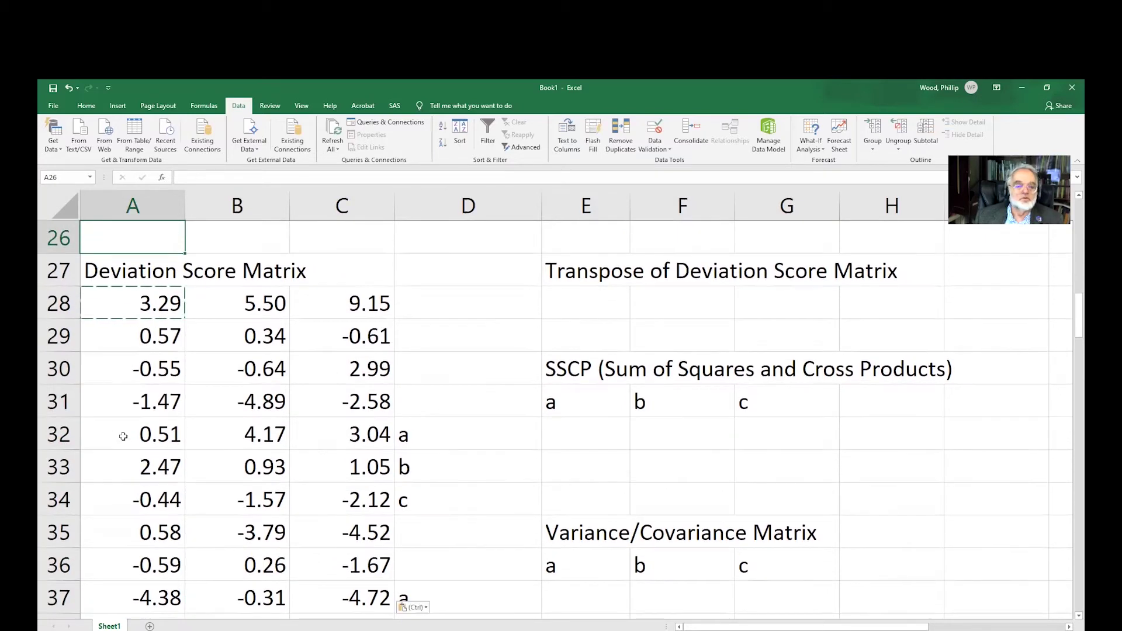
key("Down")
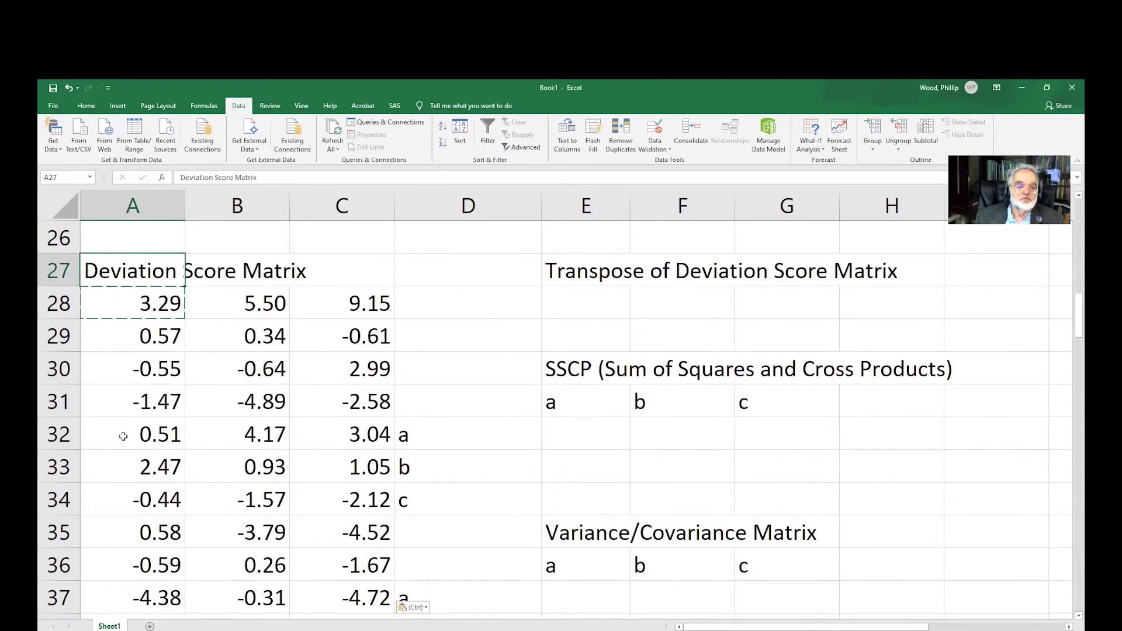
key("Right")
key("Right")
key("Right")
key("Right")
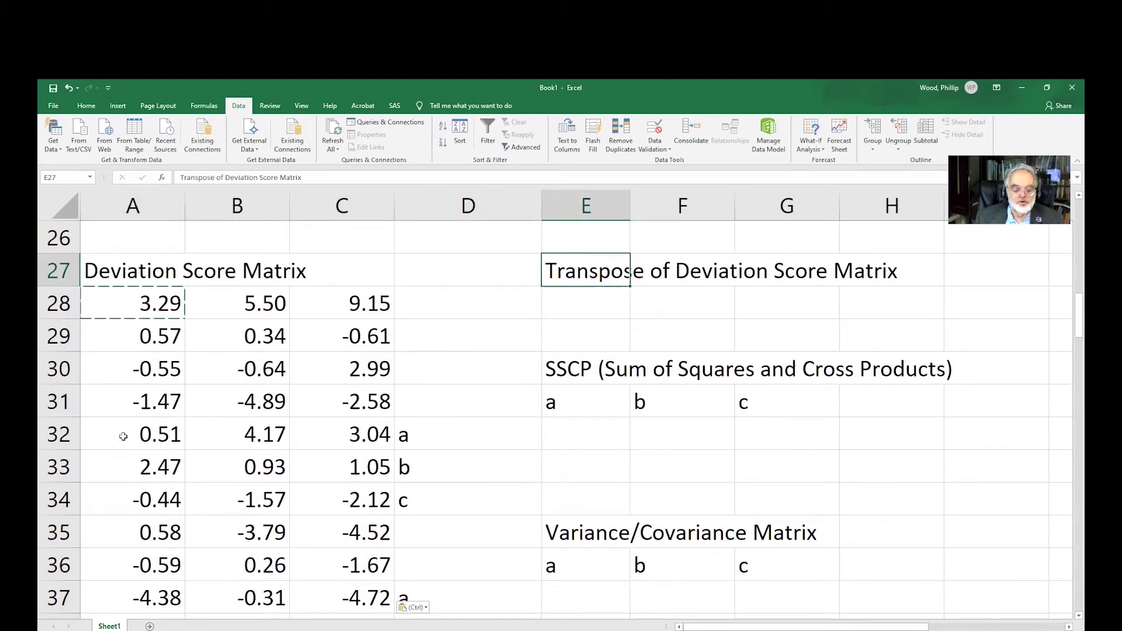
Move the Transpose of Deviation Score Matrix heading from E27 to E26
key("ctrl+x")
key("Up")
key("ctrl+v")
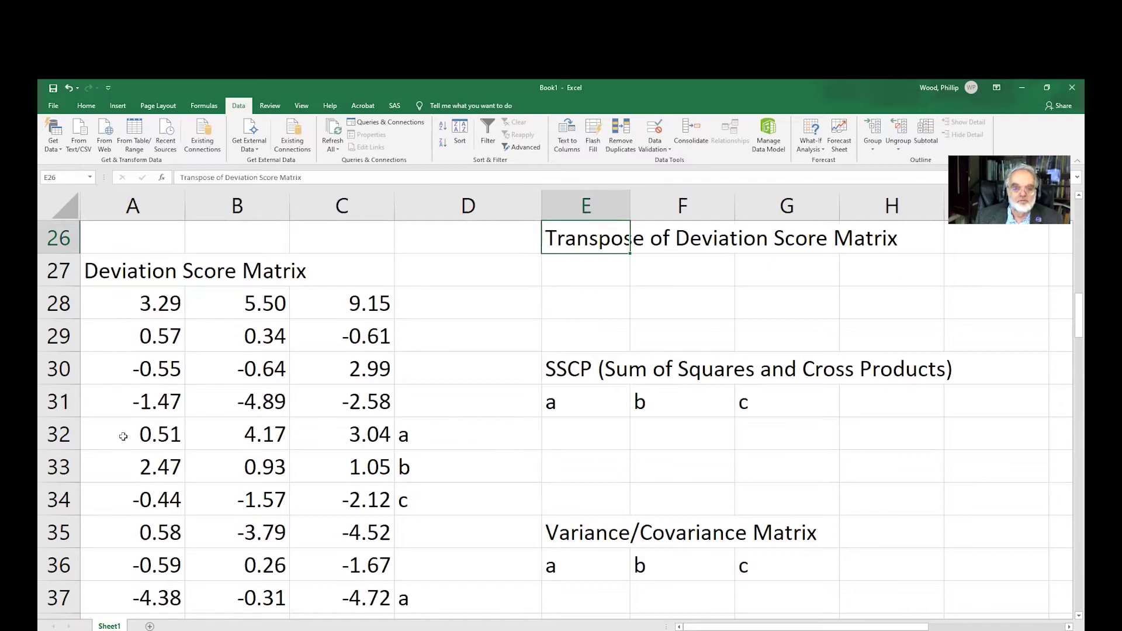
key("Down")
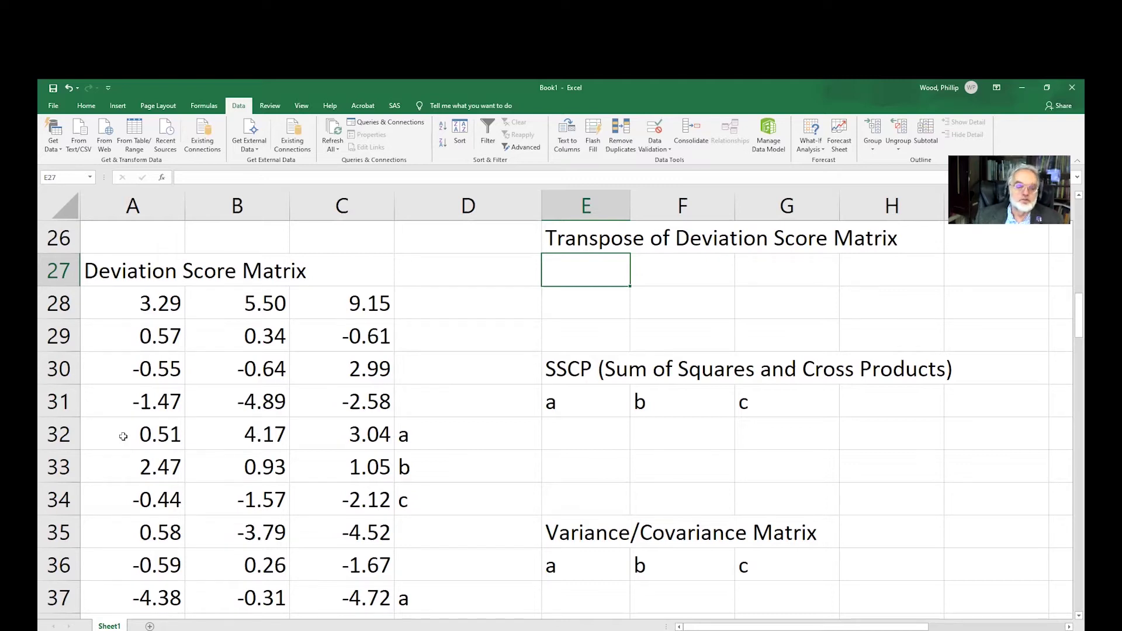
Review the deviation formula in A28, then select E27:N29 for the transposed output
key("Left")
key("Home")
key("Down")
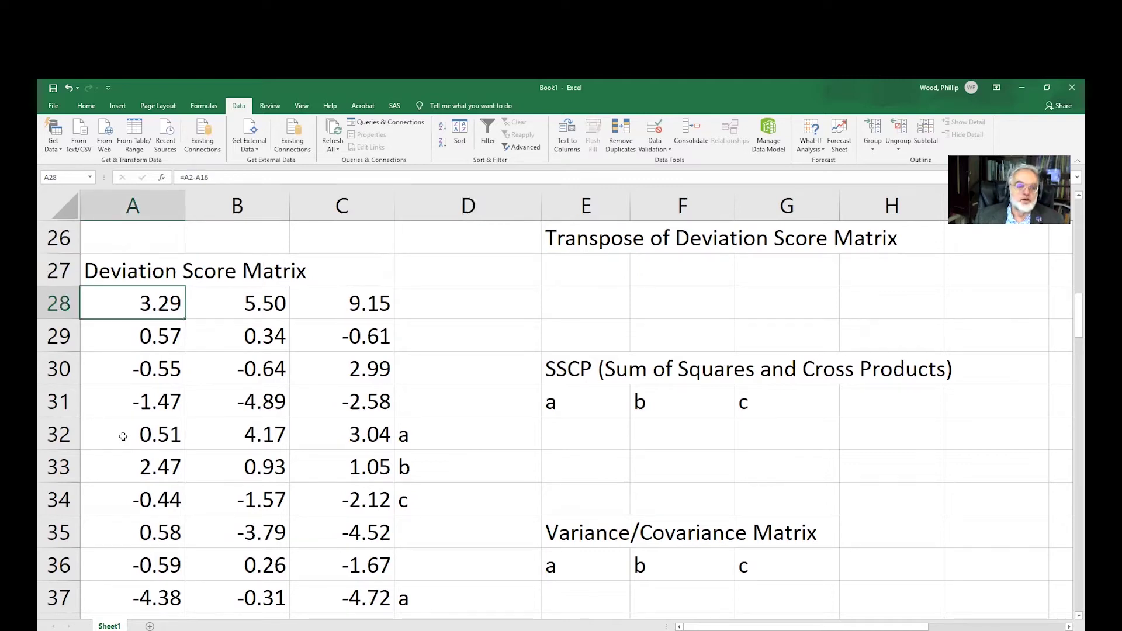
key("Right")
key("Left")
key("Right")
key("Right")
key("Right")
key("Right")
key("Up")
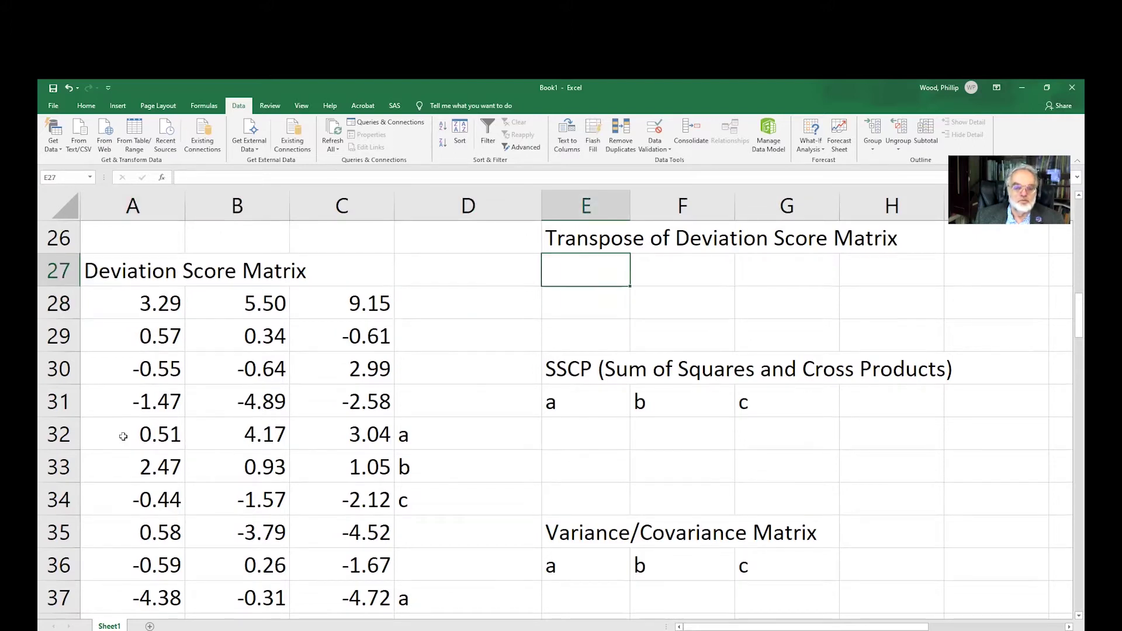
key("shift+Down")
key("shift+Down")
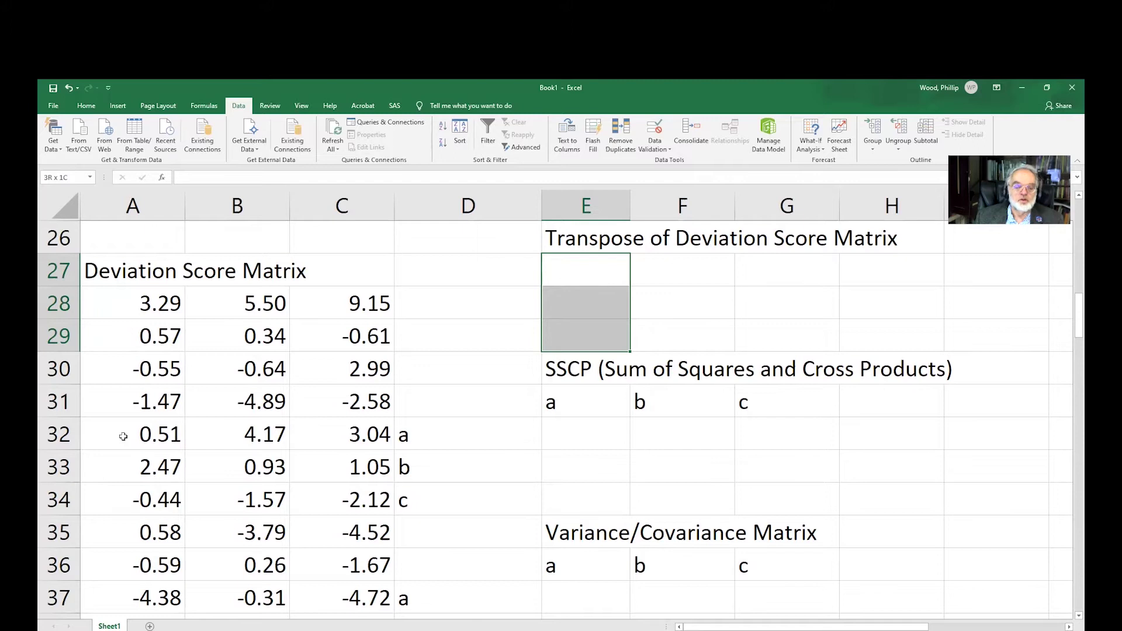
key("shift+Right")
key("shift+Right")
key("shift+Right")
key("shift+Right")
key("shift+Right")
key("shift+Right")
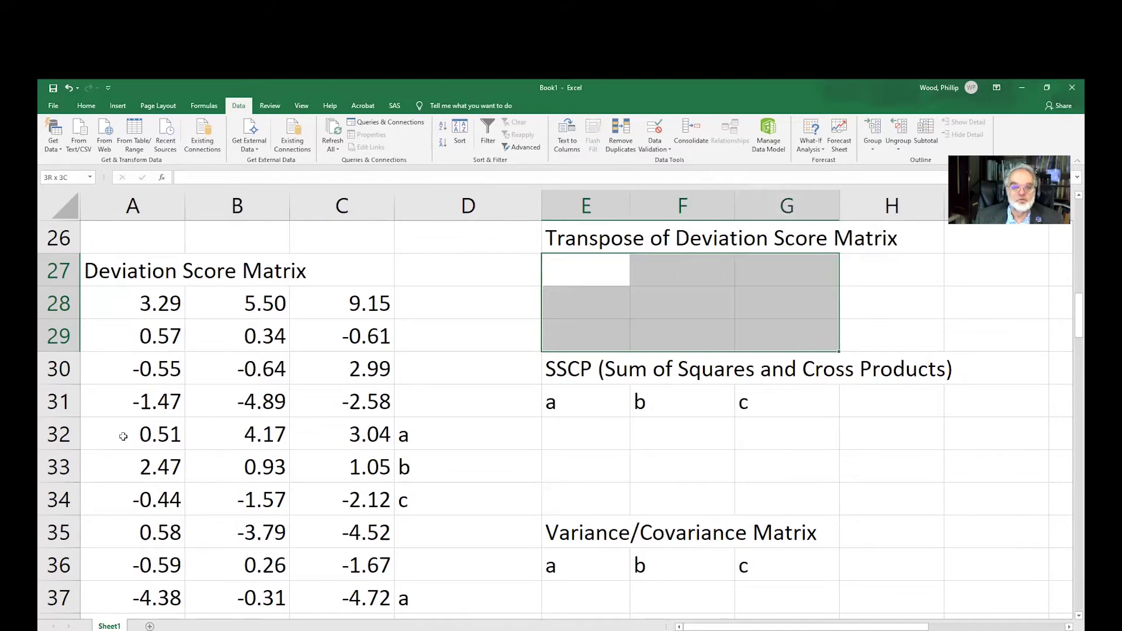
key("shift+Right")
key("shift+Right")
key("shift+Right")
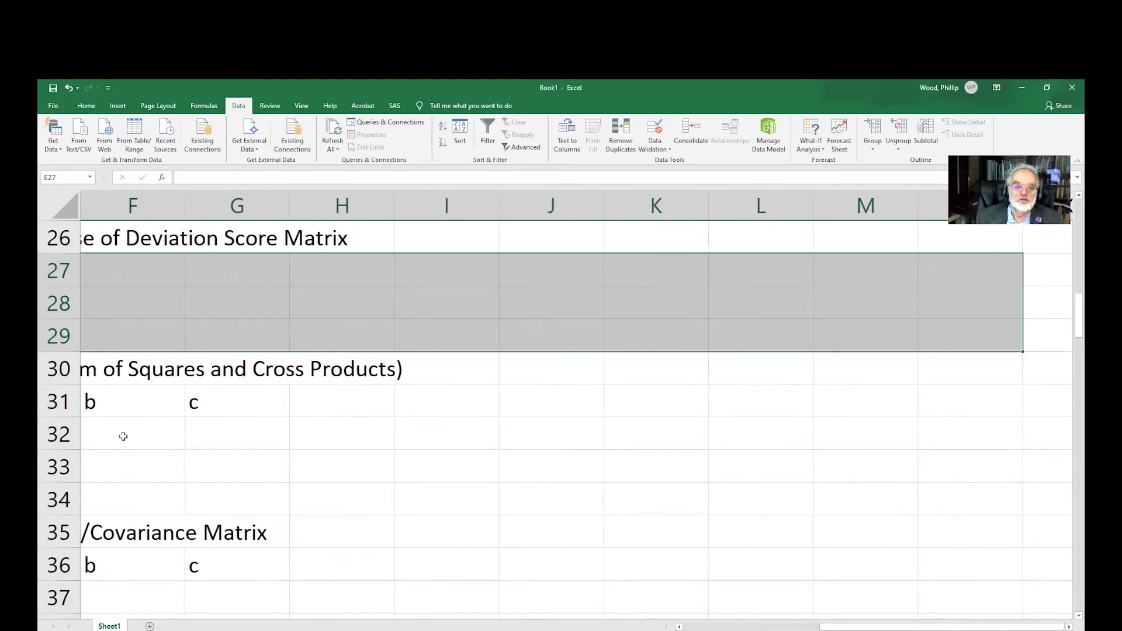
Array-enter =TRANSPOSE(A28:C37) into E27:N29, starting 3.294, 0.569804, -0.55227
type("=tra")
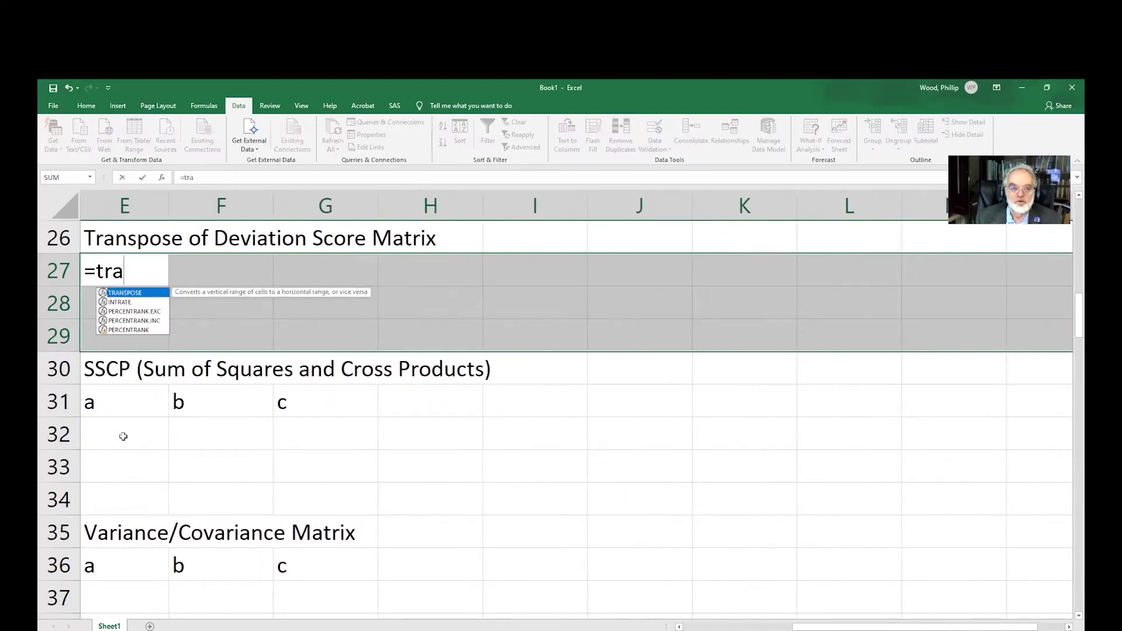
type("nspose(")
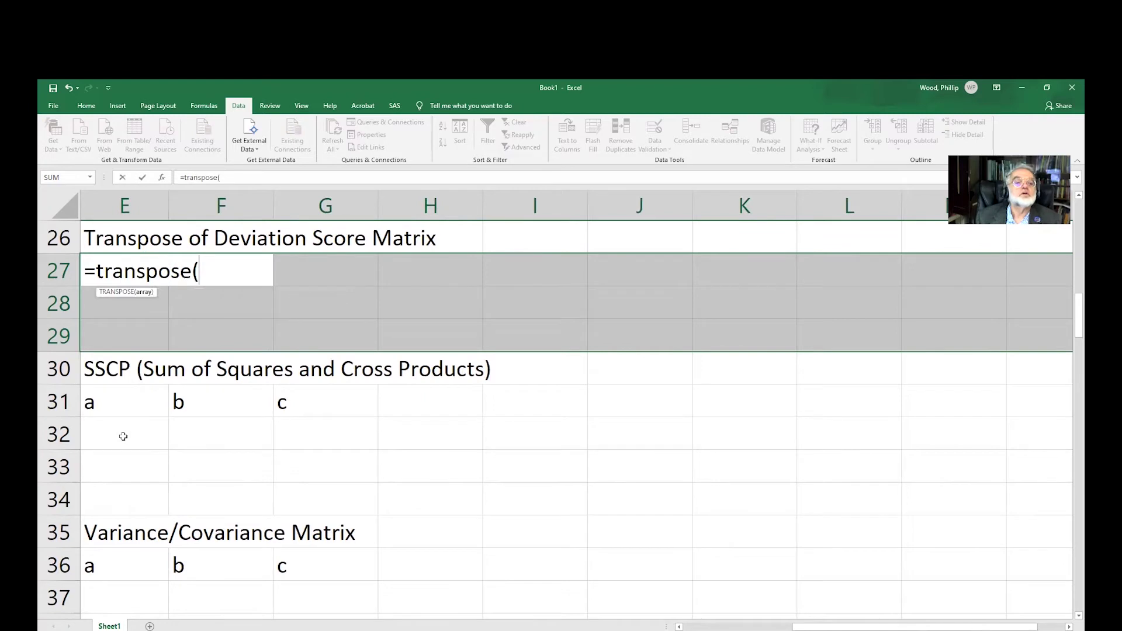
key("Left")
key("Left")
key("Left")
key("Left")
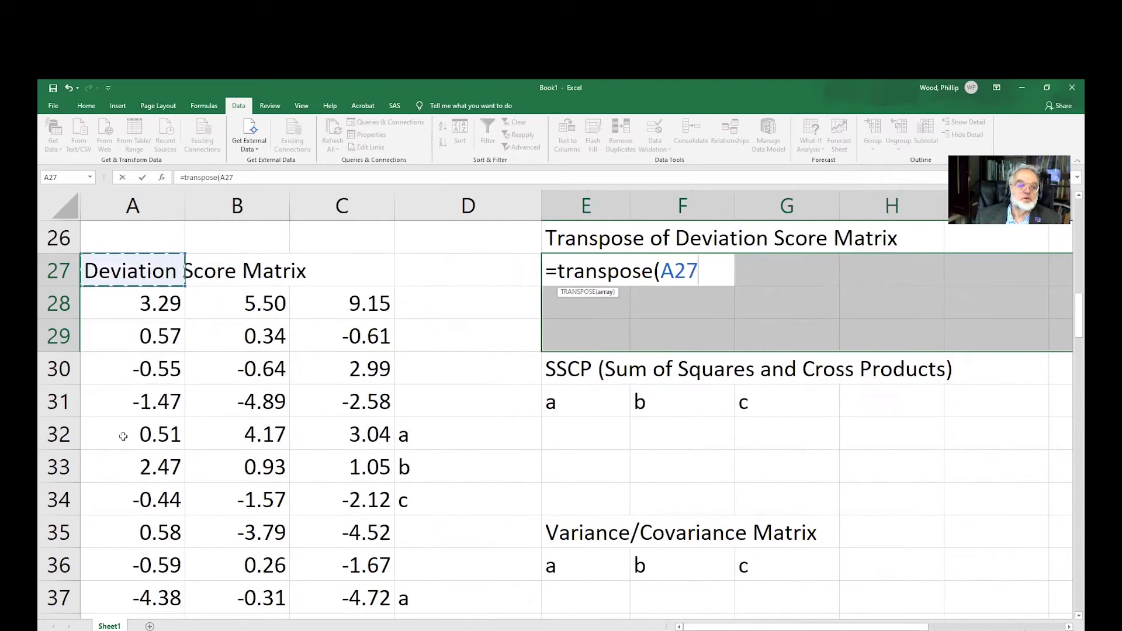
key("Down")
key("shift+Right")
key("shift+Right")
key("shift+Down")
key("shift+Down")
key("shift+Down")
key("shift+Down")
key("shift+Down")
key("shift+Down")
key("shift+Down")
key("shift+Down")
key("shift+Down")
key("shift+Down")
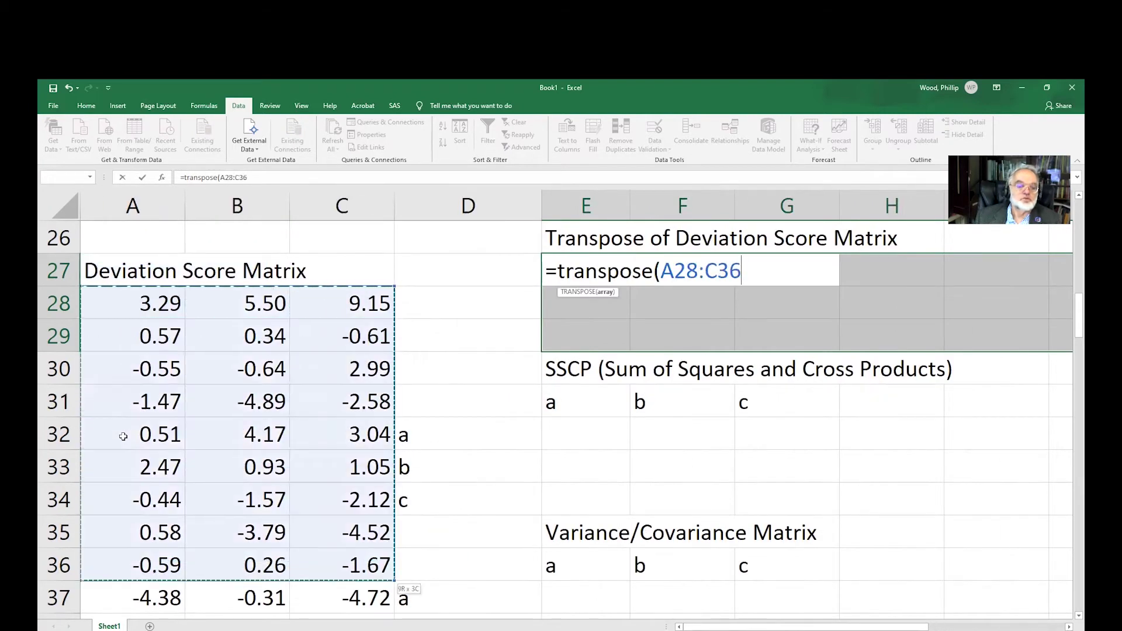
key("shift+Down")
key("shift+Down")
key("shift+Up")
key("shift+Up")
key("shift+Up")
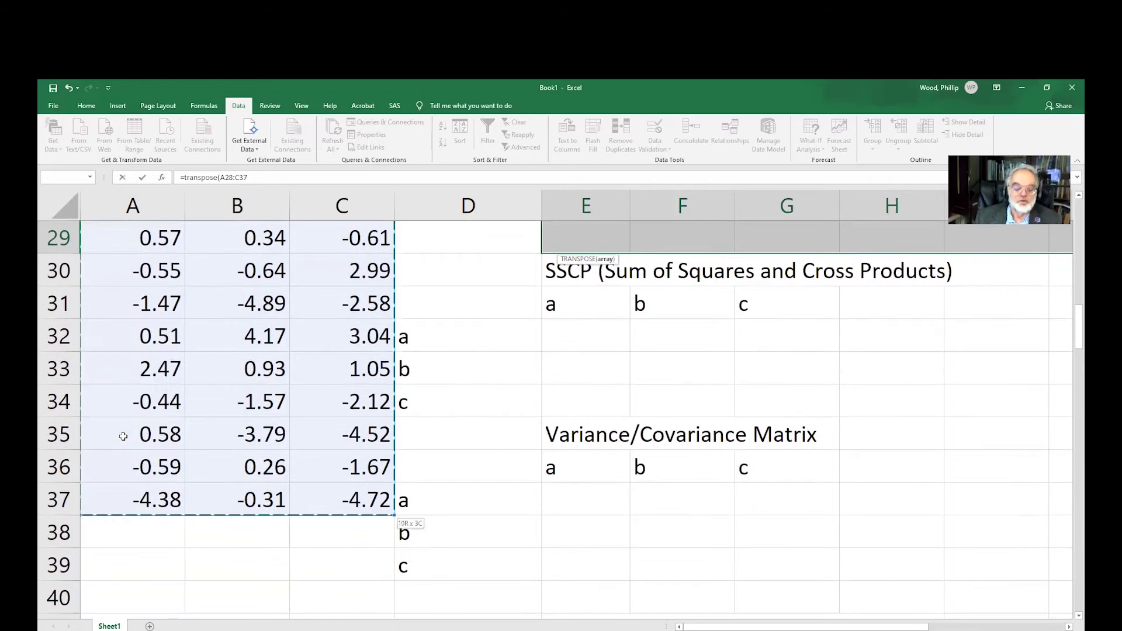
type(")")
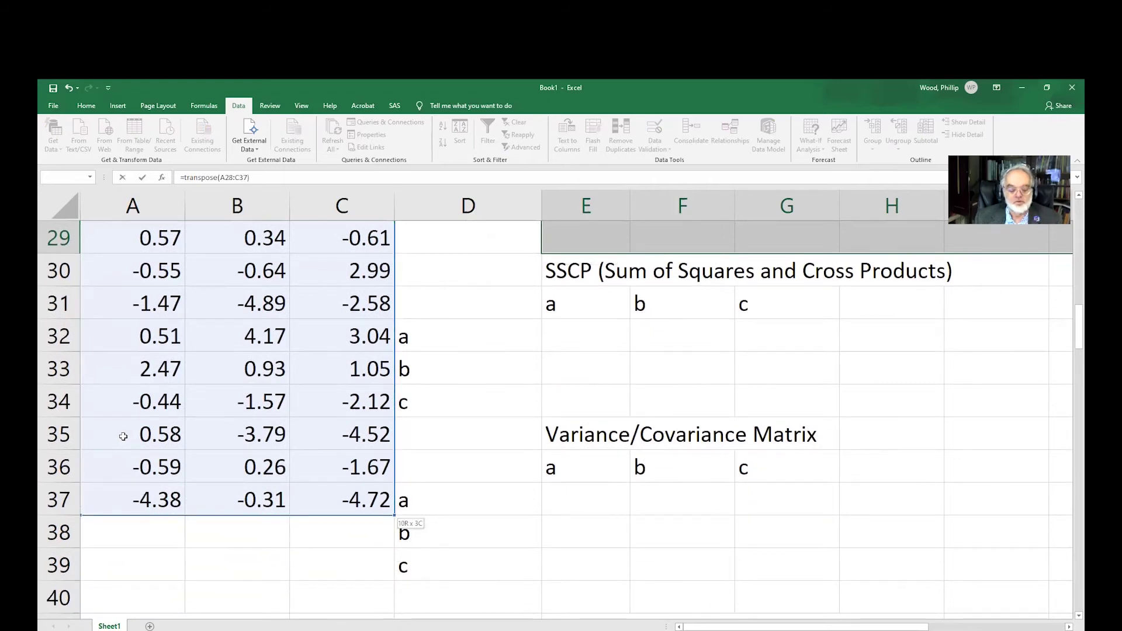
key("ctrl+shift+Return")
key("Up")
key("Up")
key("Up")
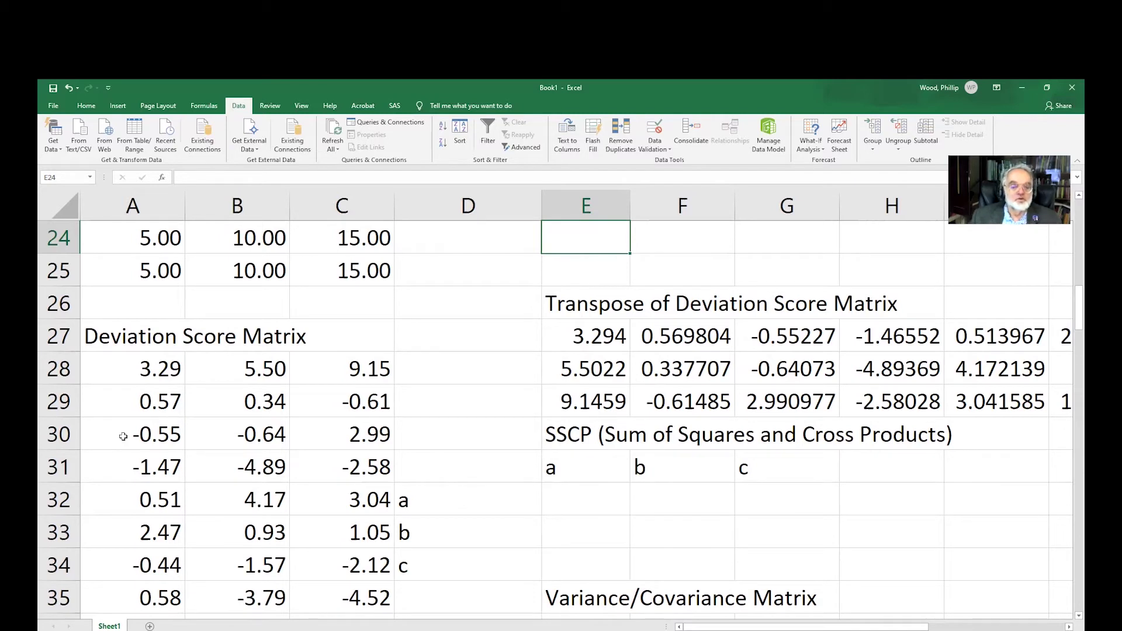
key("Down")
key("Down")
key("Down")
key("Down")
key("Down")
key("Down")
key("Down")
key("Down")
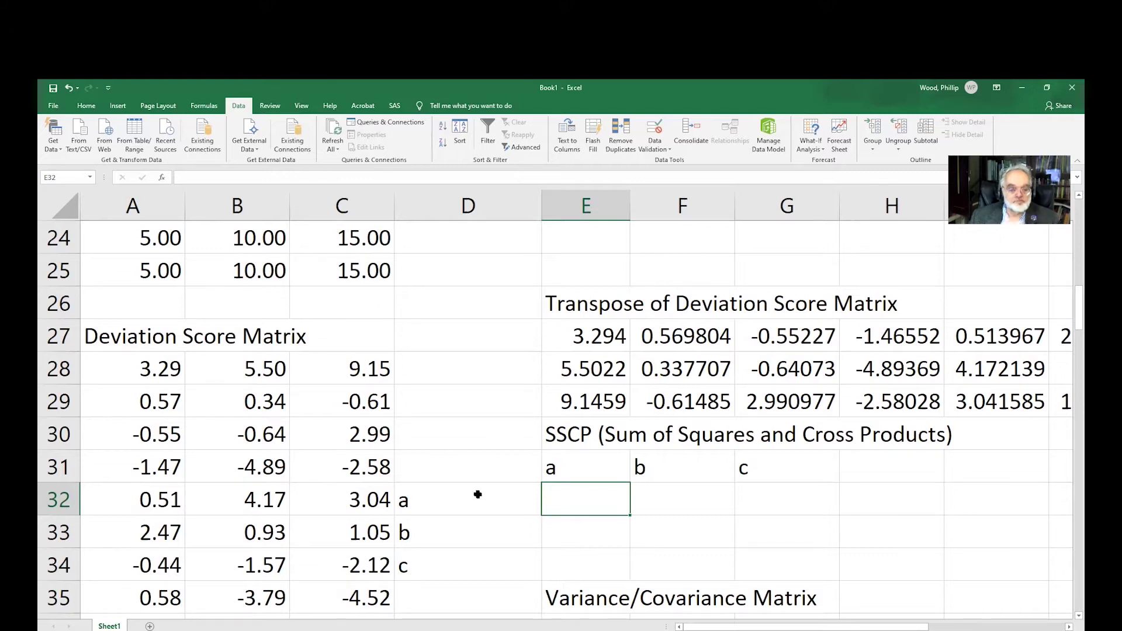
Select E32:G34 and start MMULT with the transpose E27:N29 as first argument
key("shift+Right")
key("shift+Right")
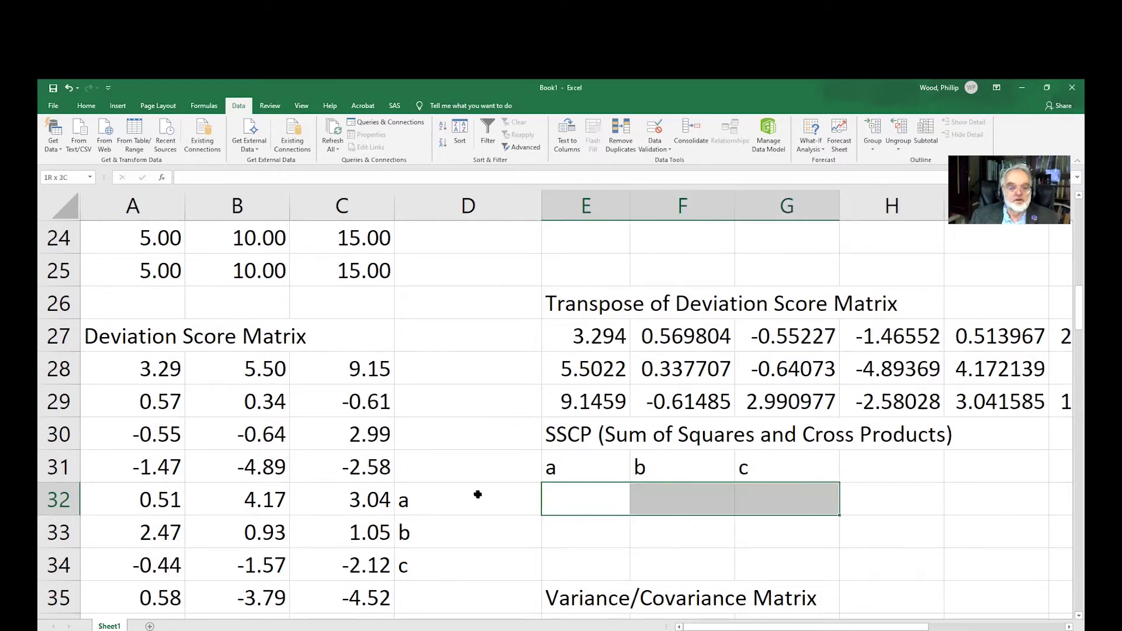
key("shift+Down")
key("shift+Down")
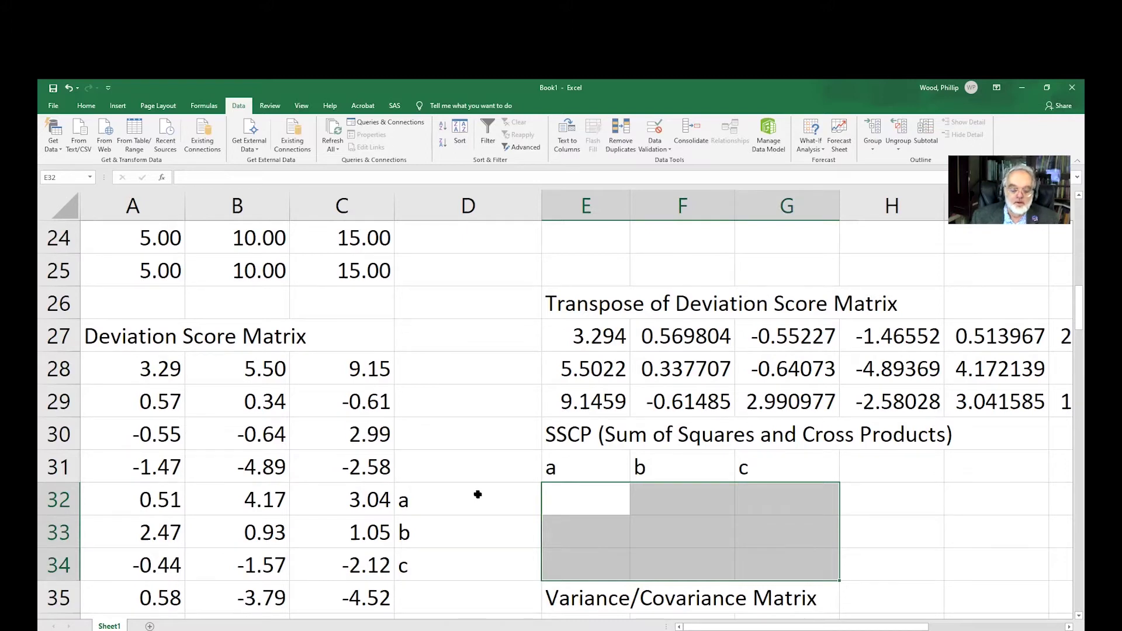
type("=")
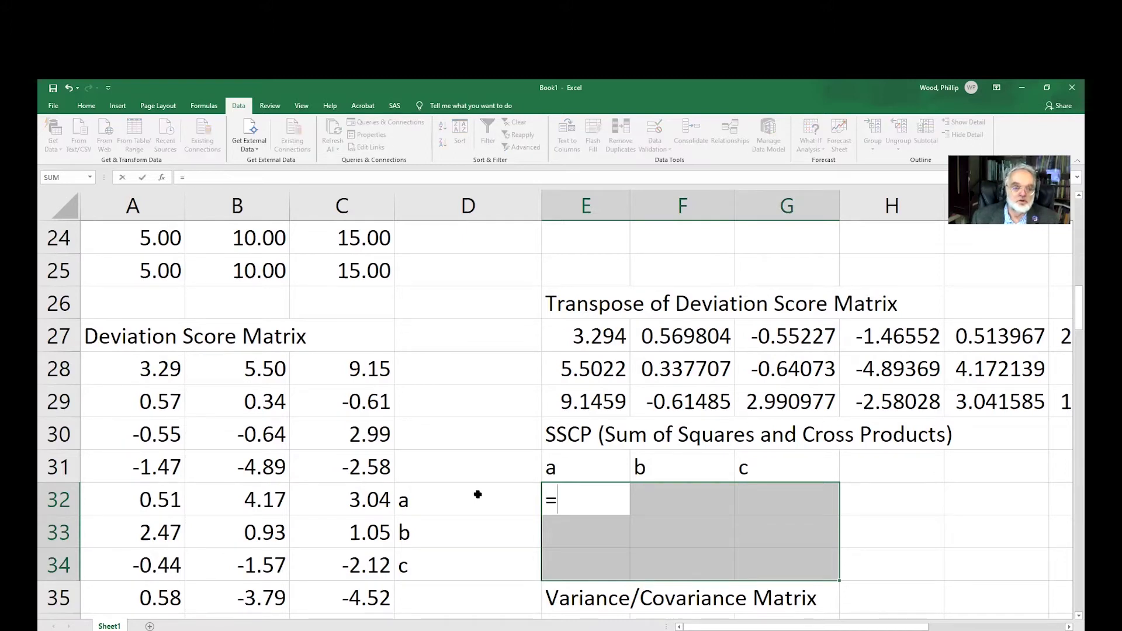
type("mmul")
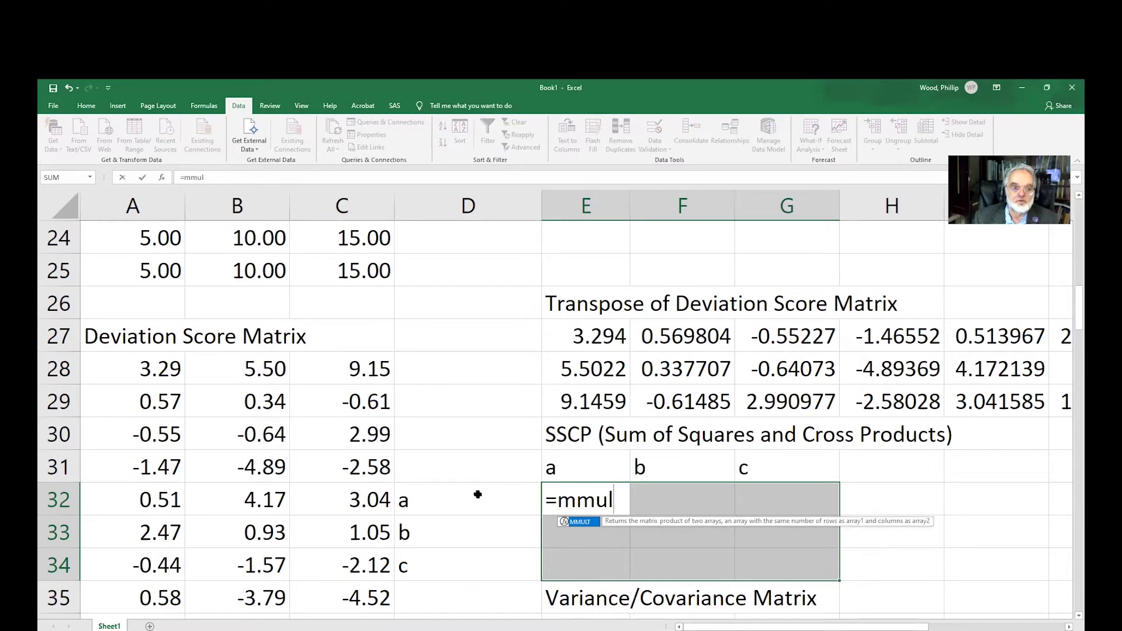
type("t(")
key("Up")
key("Up")
key("Up")
key("Up")
key("Up")
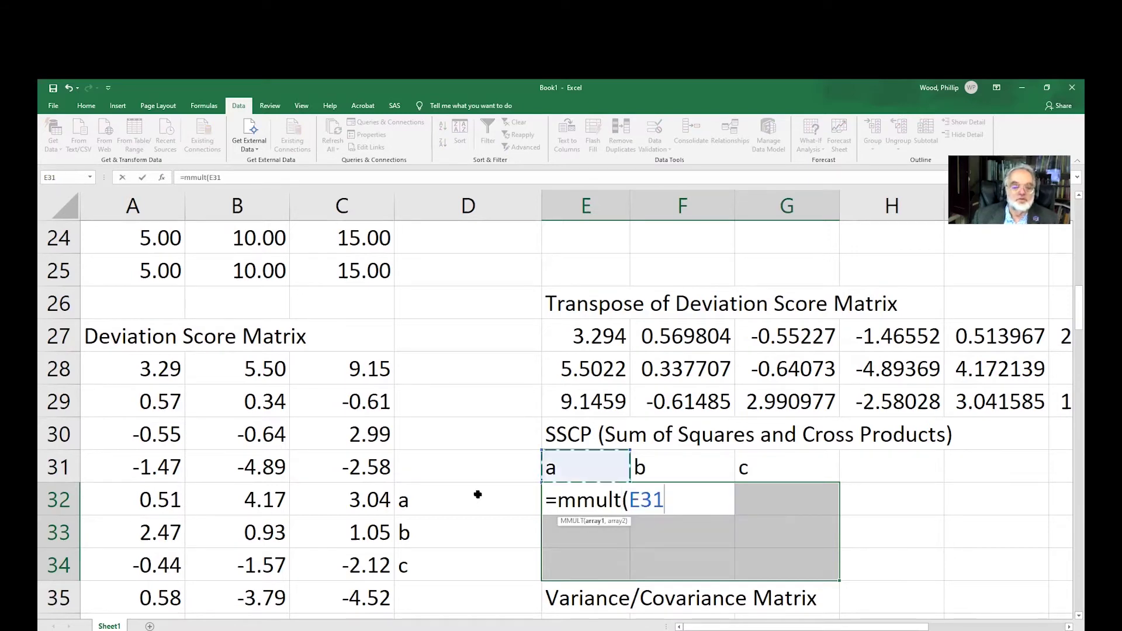
key("shift+Down")
key("shift+Down")
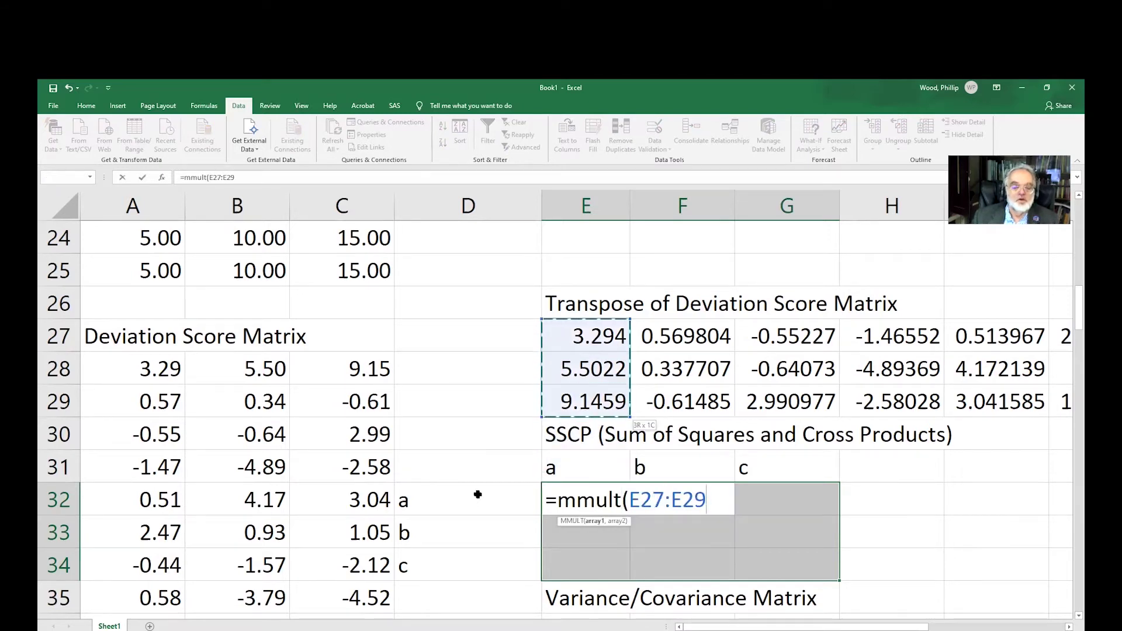
key("shift+Right")
key("shift+Right")
key("shift+Right")
key("shift+Right")
key("shift+Right")
key("shift+Right")
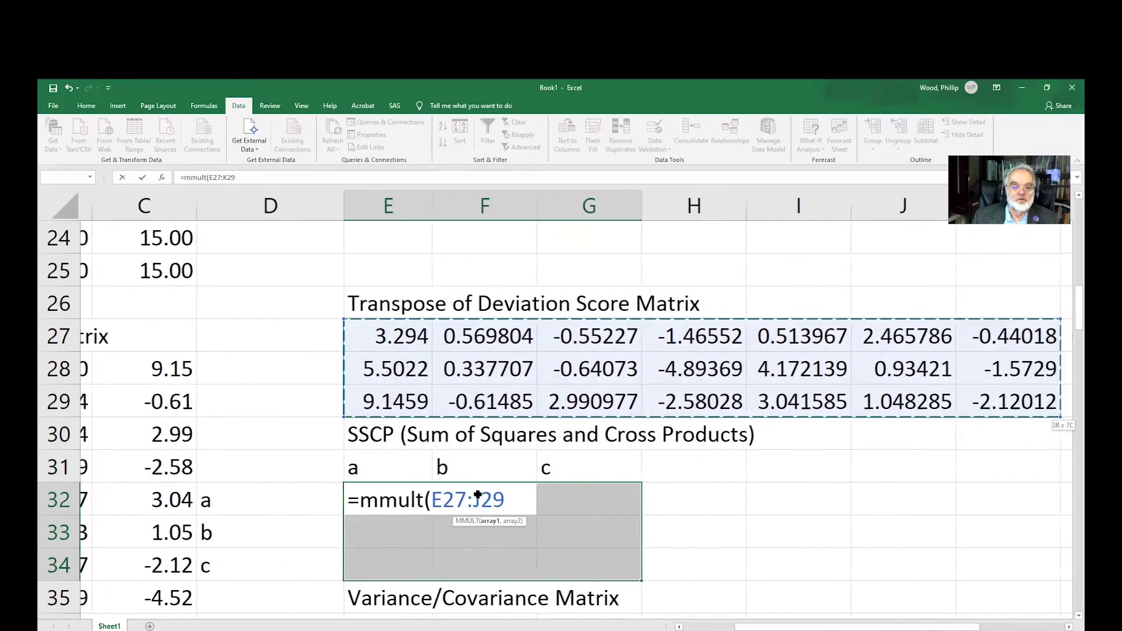
key("shift+Right")
key("shift+Right")
key("shift+Right")
Add deviation matrix A28:C37 as second argument and enter the product as an array formula
type(",")
key("Left")
key("Left")
key("Left")
key("Left")
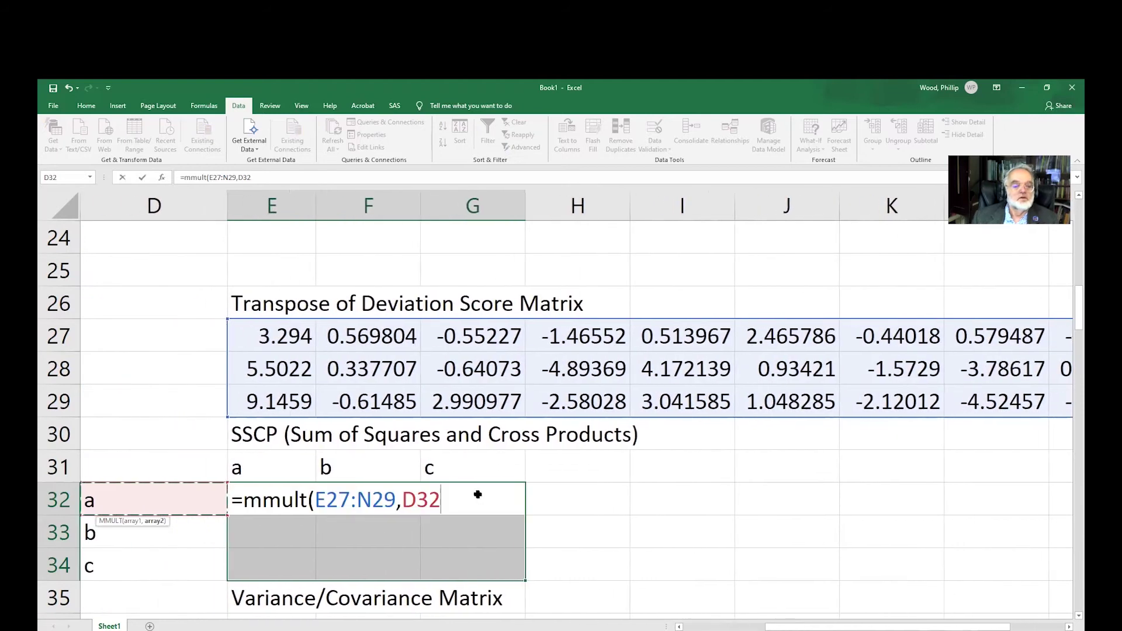
key("Up")
key("Up")
key("Up")
key("Up")
key("shift+Right")
key("shift+Right")
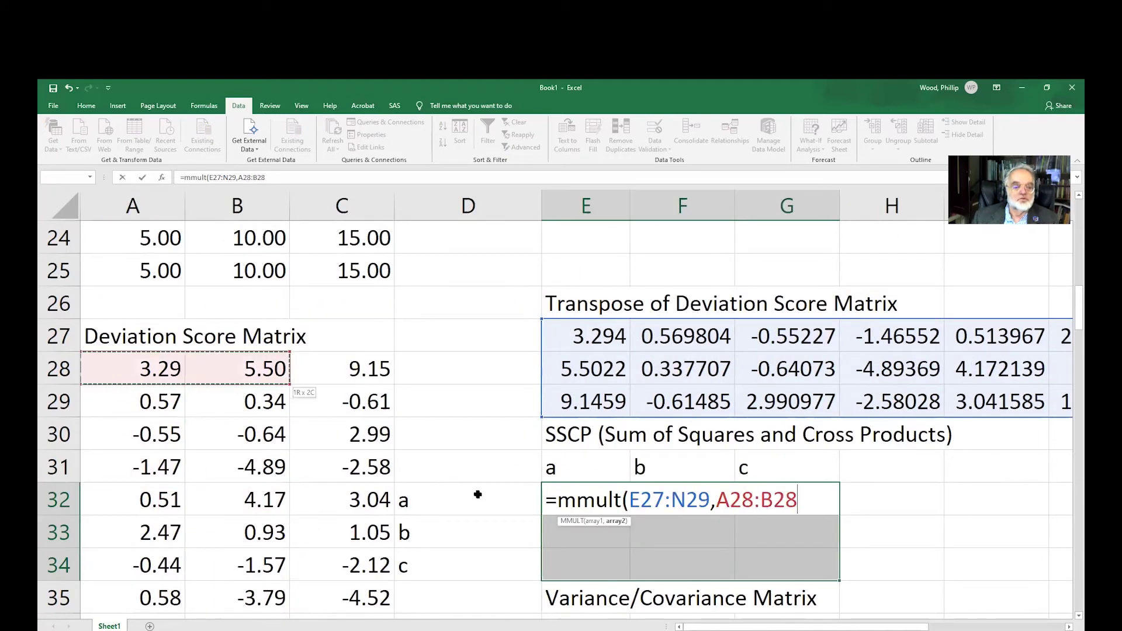
key("shift+Down")
key("shift+Down")
key("shift+Down")
key("shift+Down")
key("shift+Down")
key("shift+Down")
key("shift+Down")
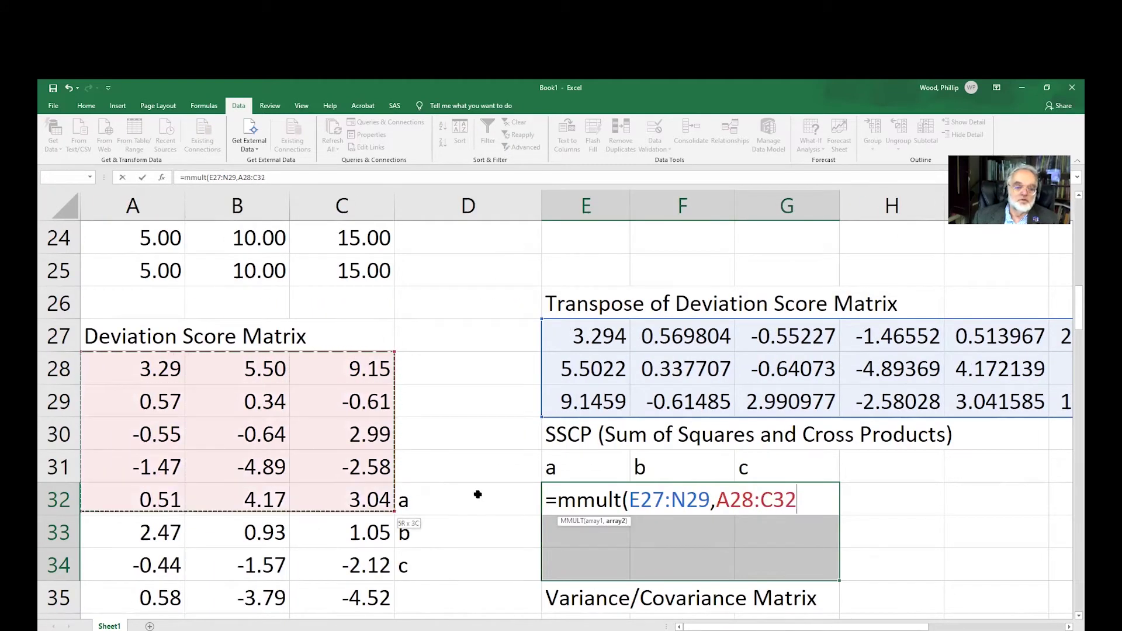
key("shift+Down")
key("shift+Down")
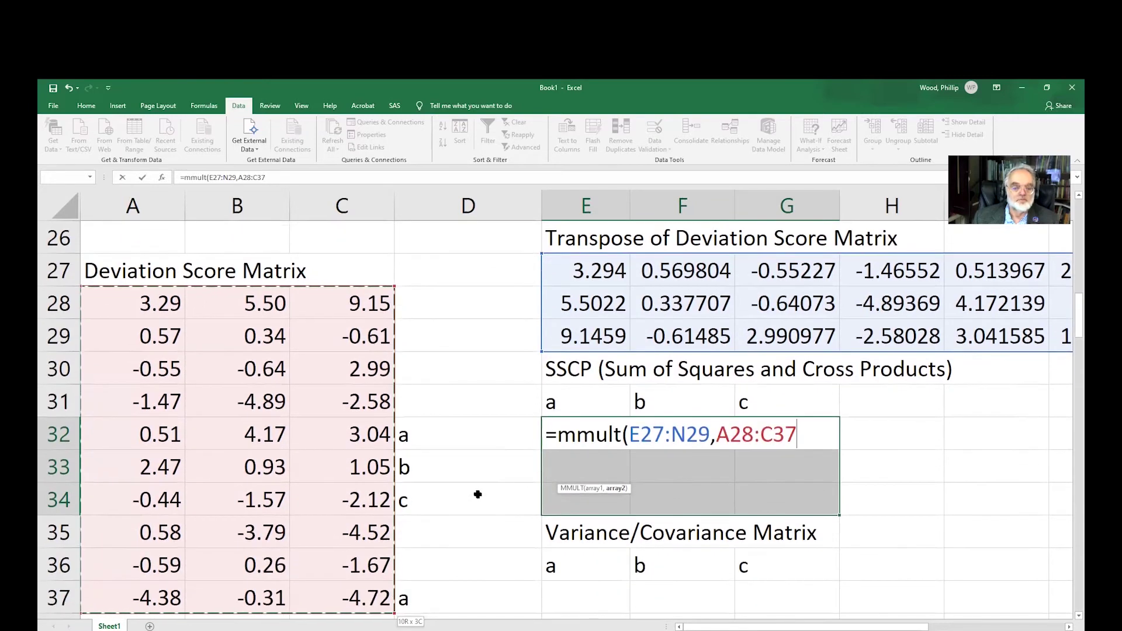
type(")")
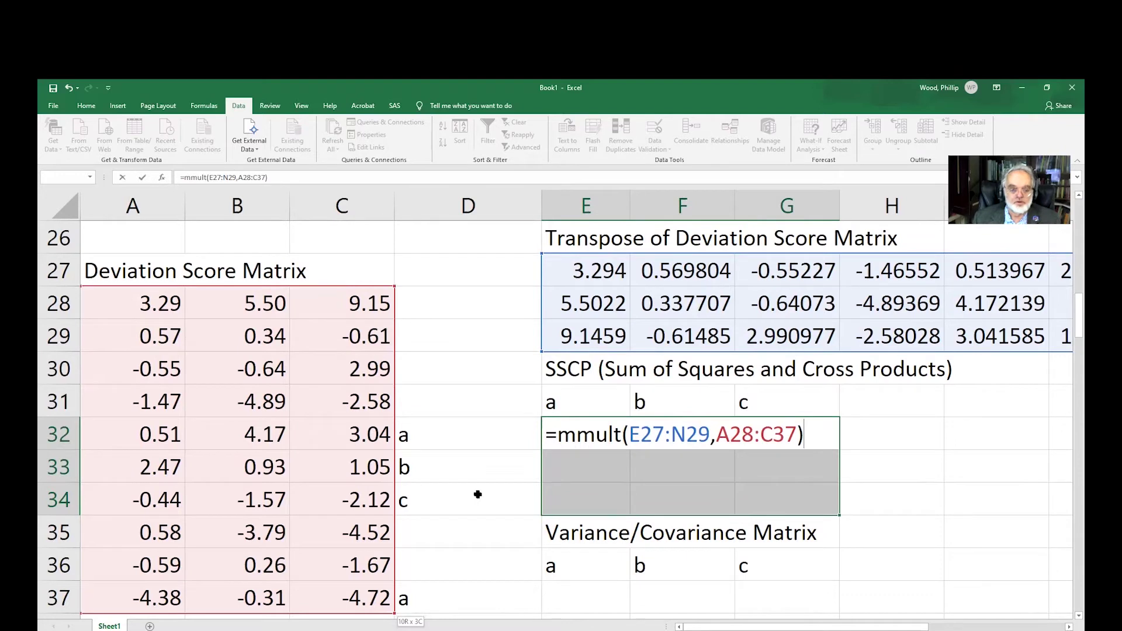
key("ctrl+shift+Return")
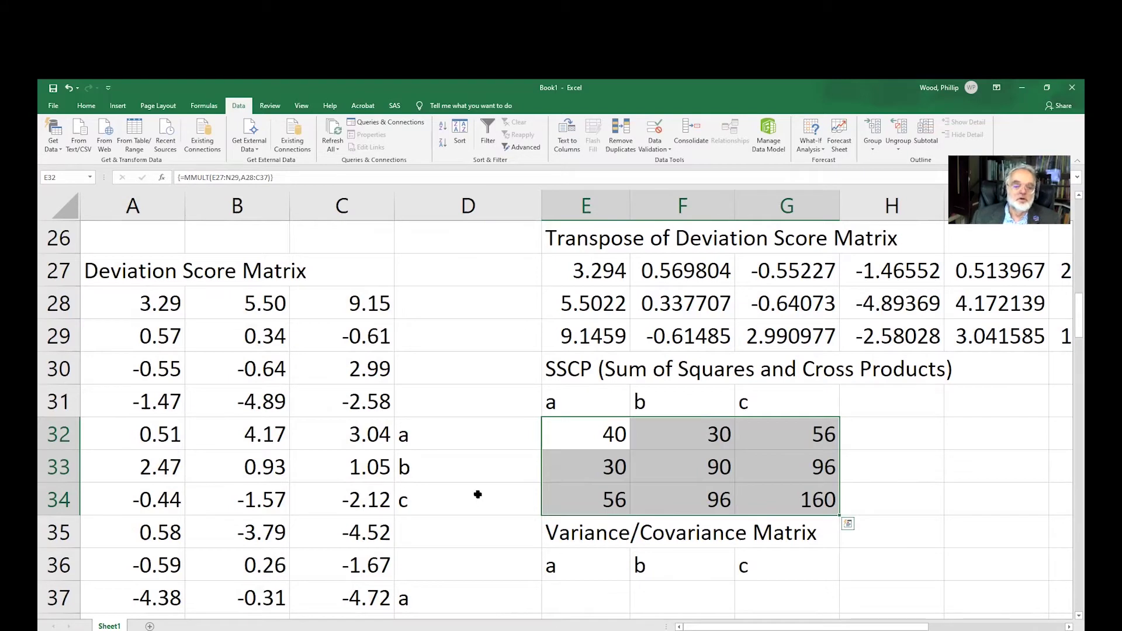
left_click(566, 430)
left_click(693, 472)
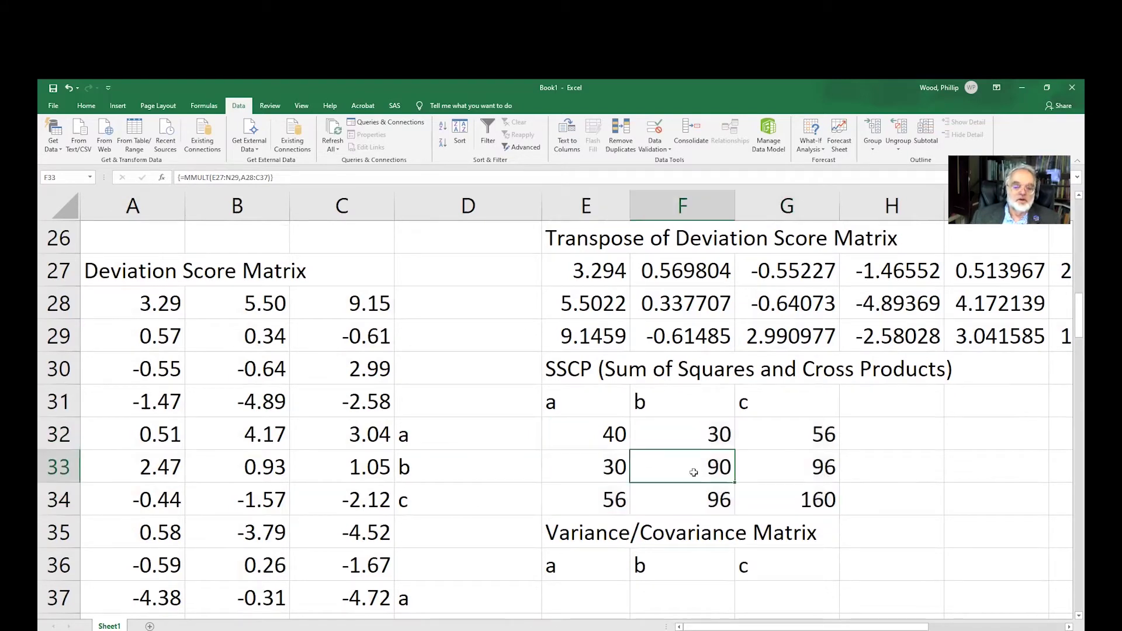
left_click(807, 498)
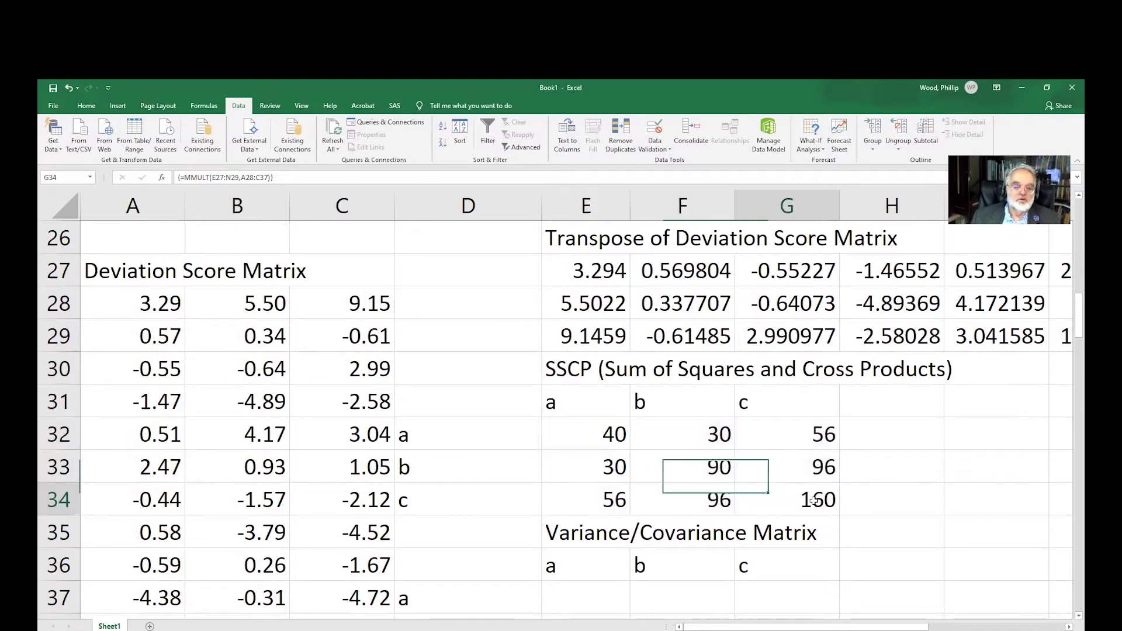
left_click(128, 304)
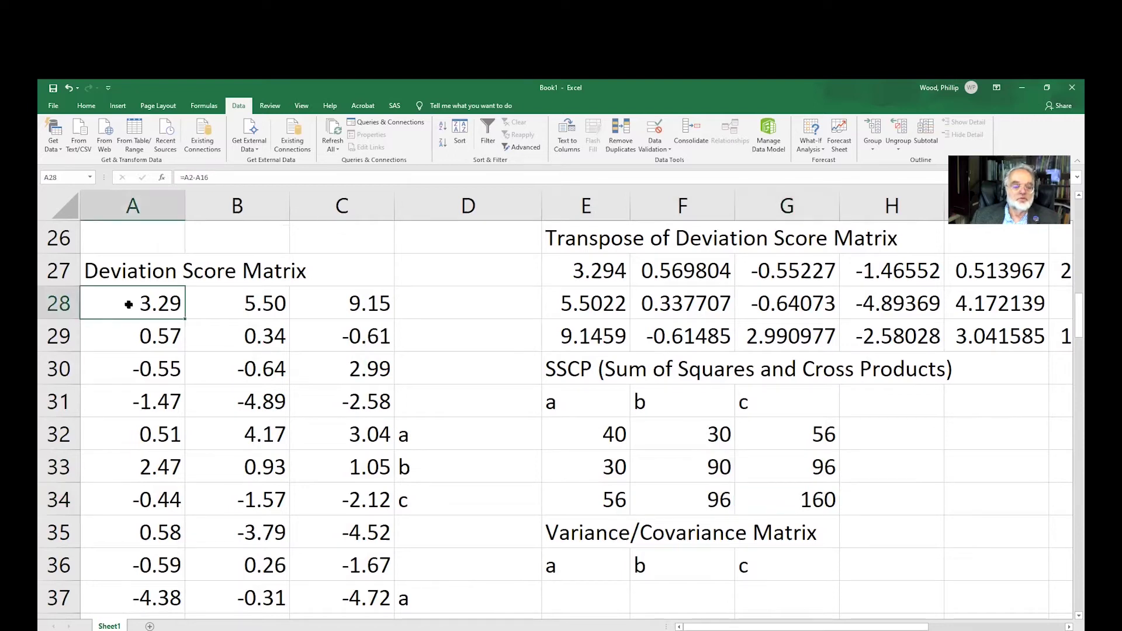
left_click(133, 335)
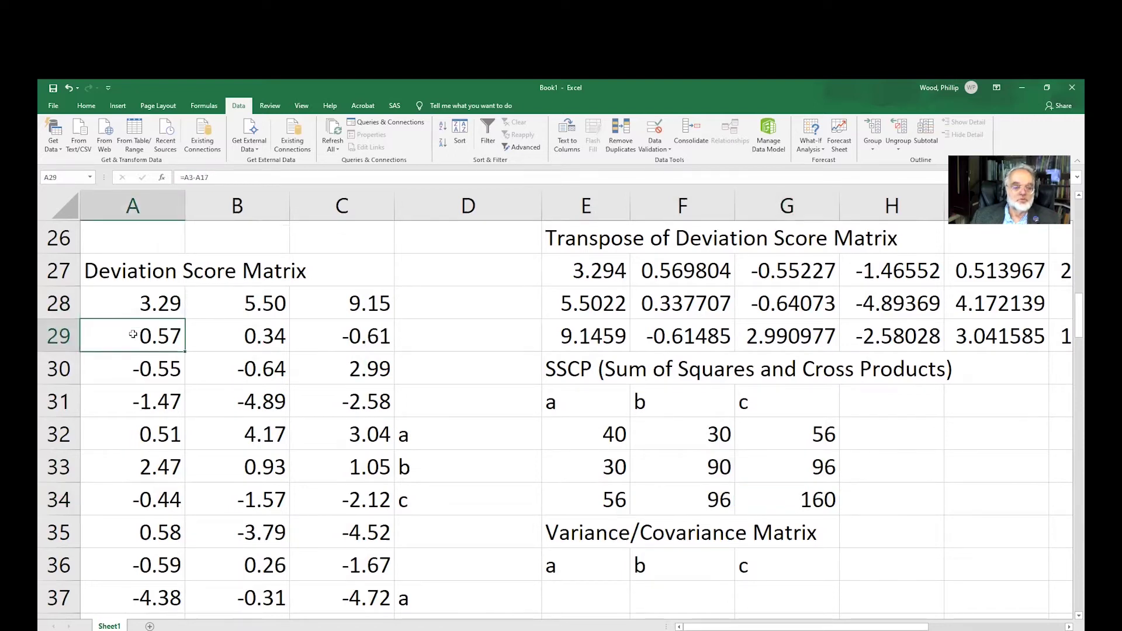
left_click(138, 369)
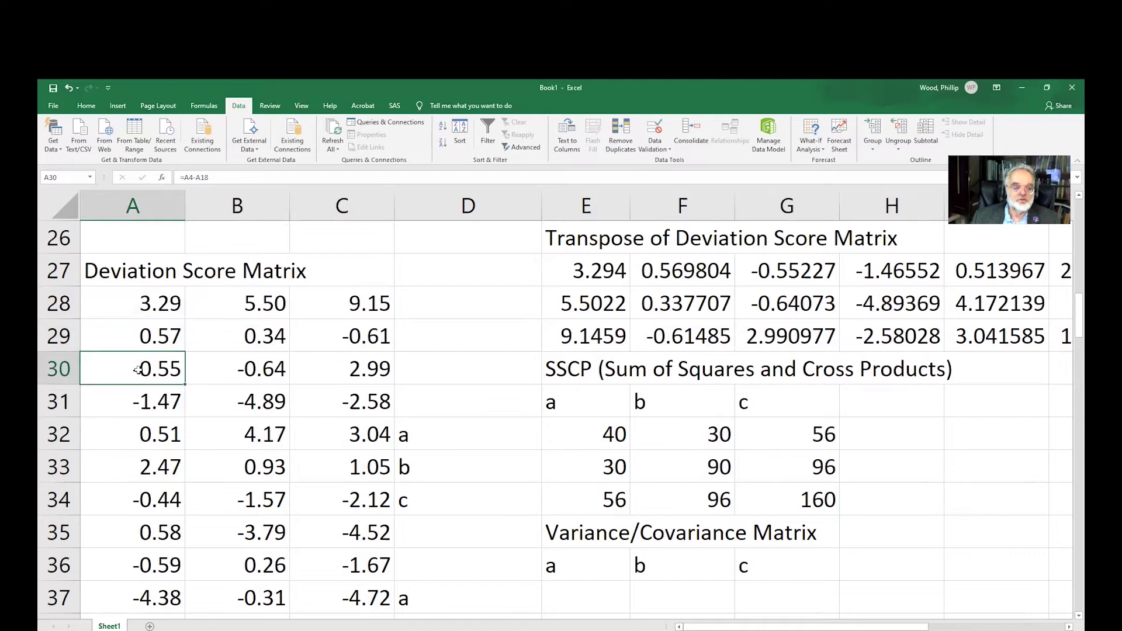
left_click(138, 402)
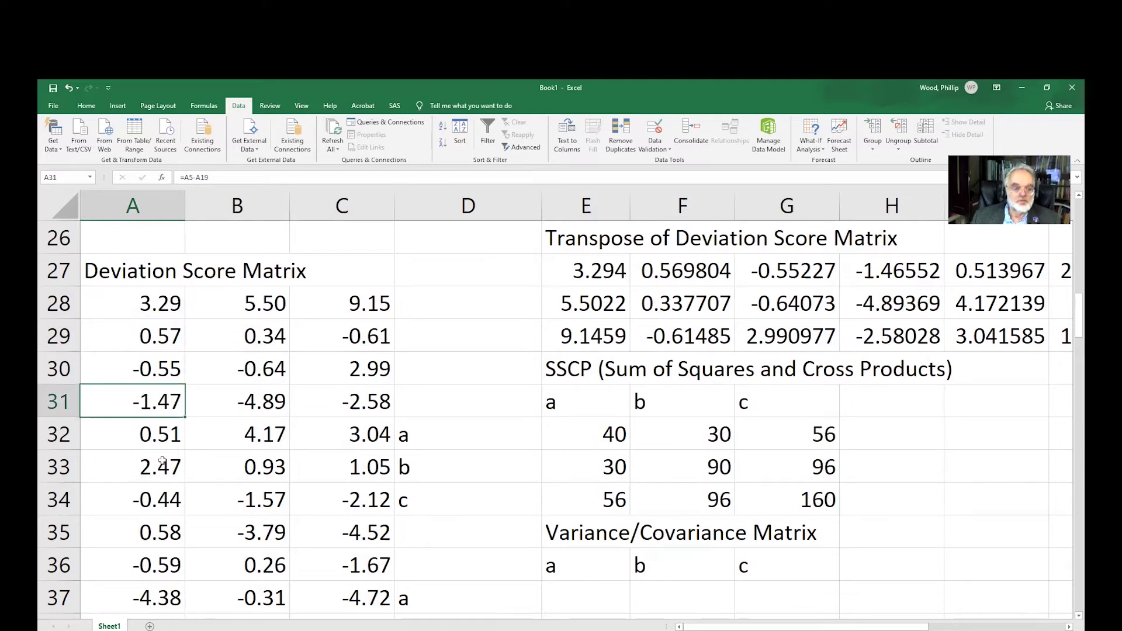
left_click(723, 468)
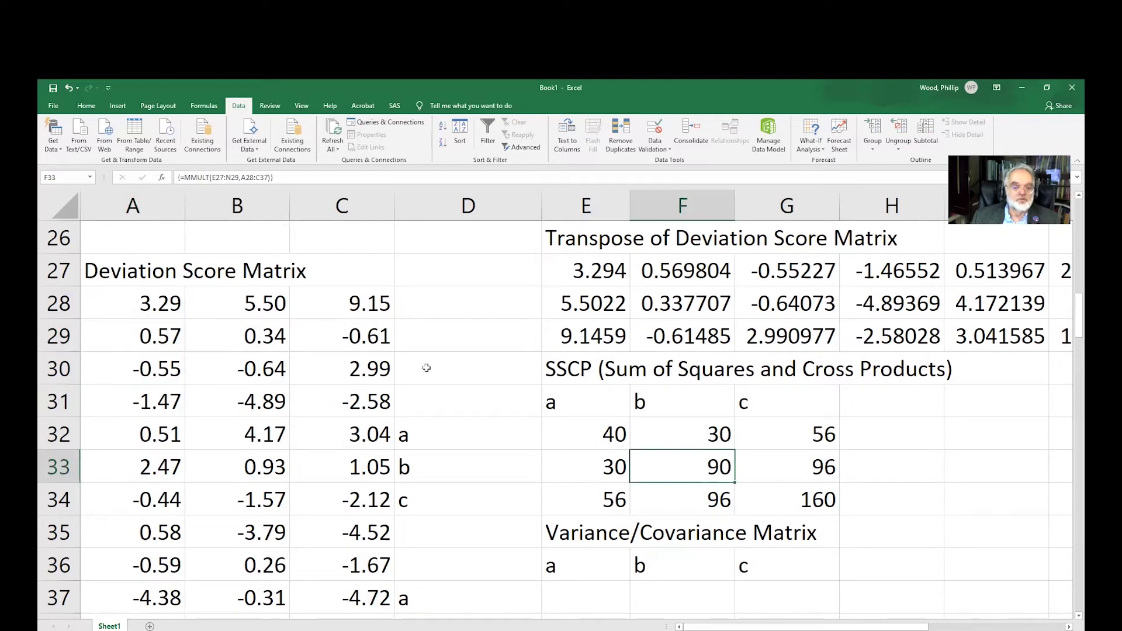
left_click(276, 307)
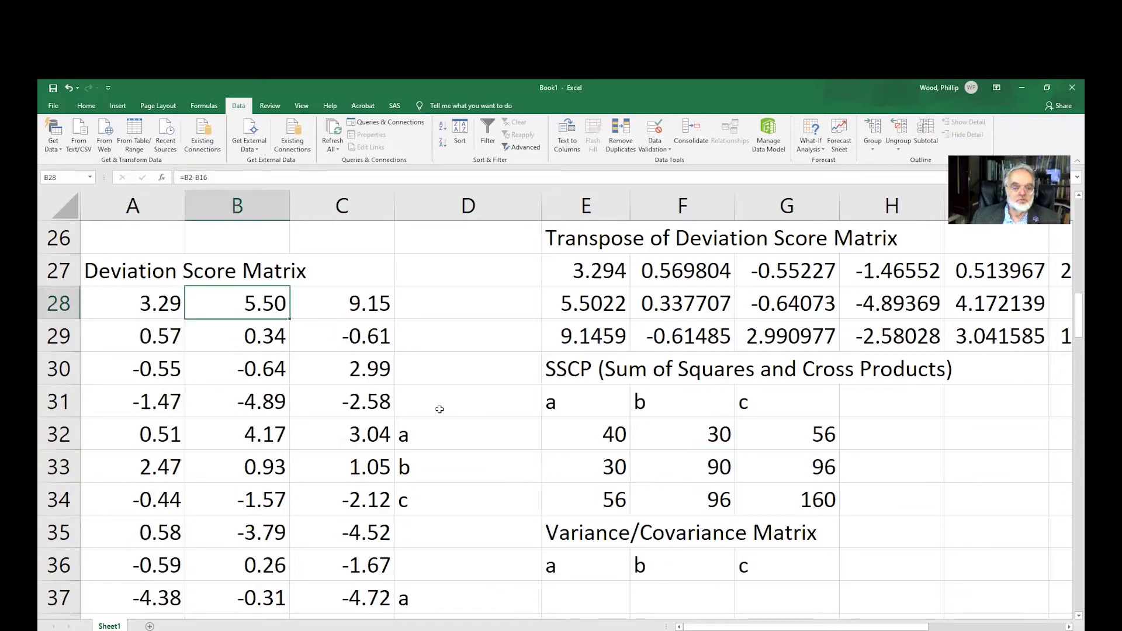
left_click(793, 502)
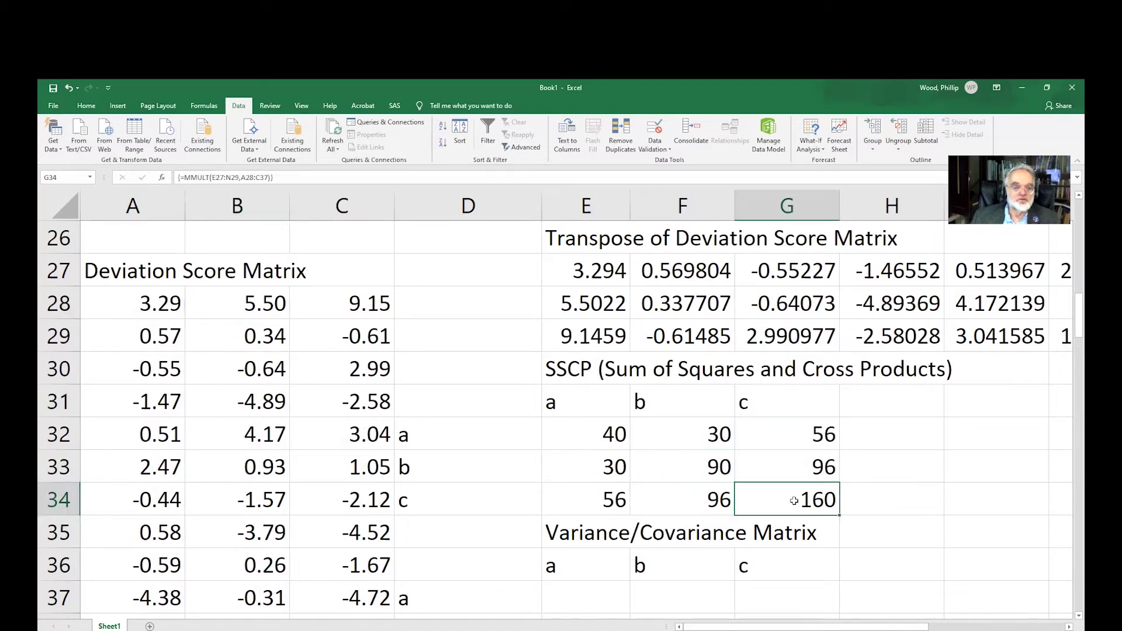
left_click(360, 308)
left_click(366, 338)
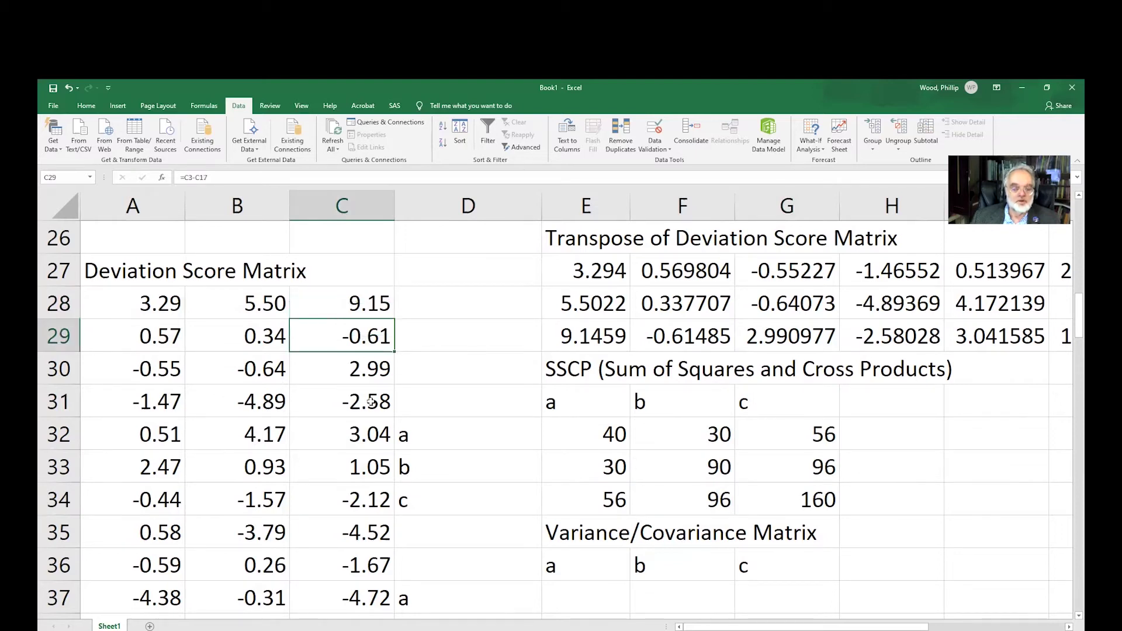
left_click(688, 431)
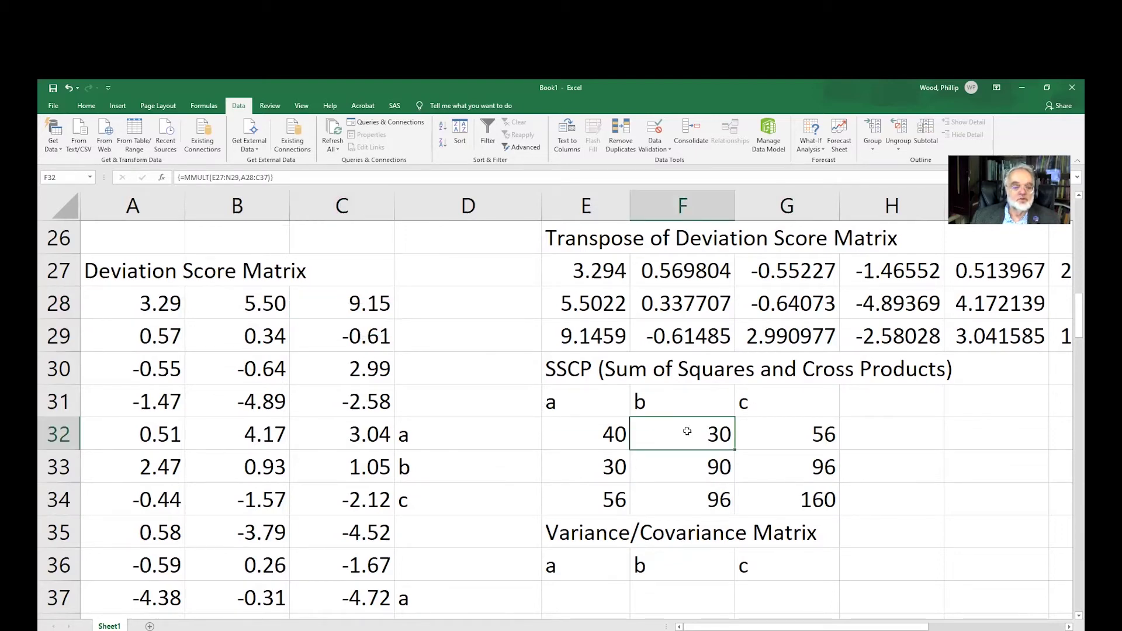
left_click(163, 303)
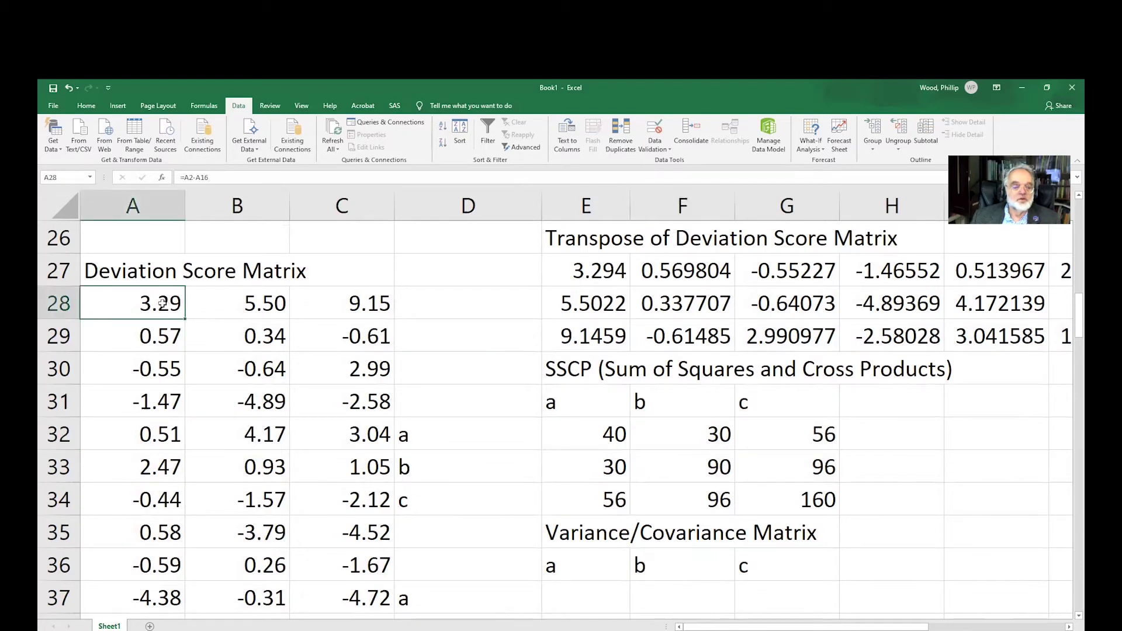
left_click(228, 304)
left_click(177, 303)
left_click(245, 307, "shift")
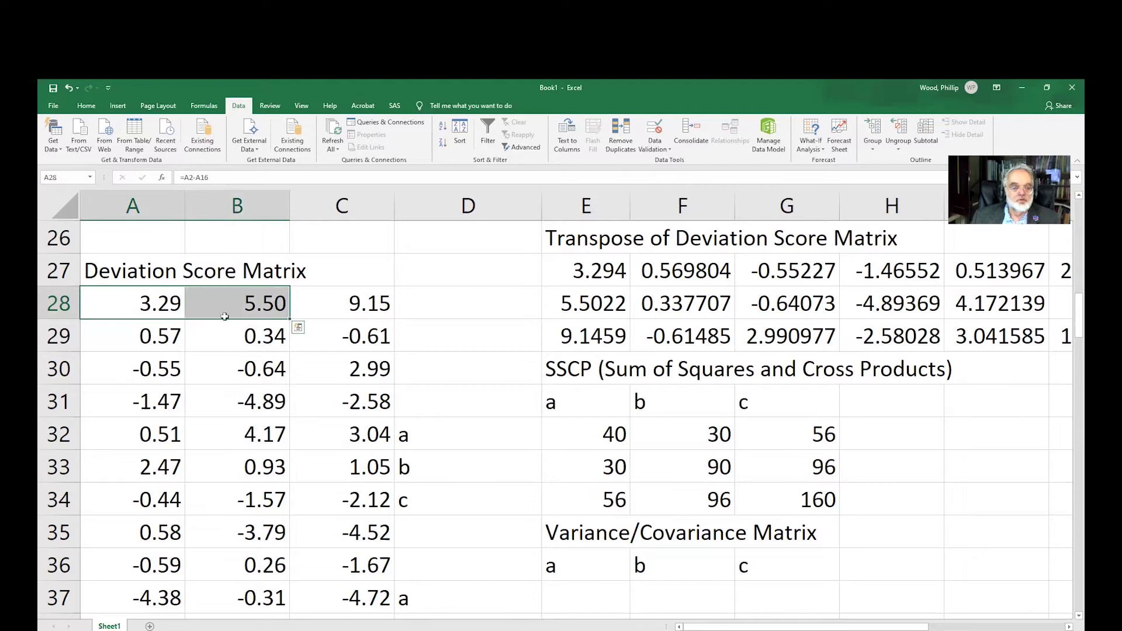
left_click(146, 338)
left_click(243, 331, "shift")
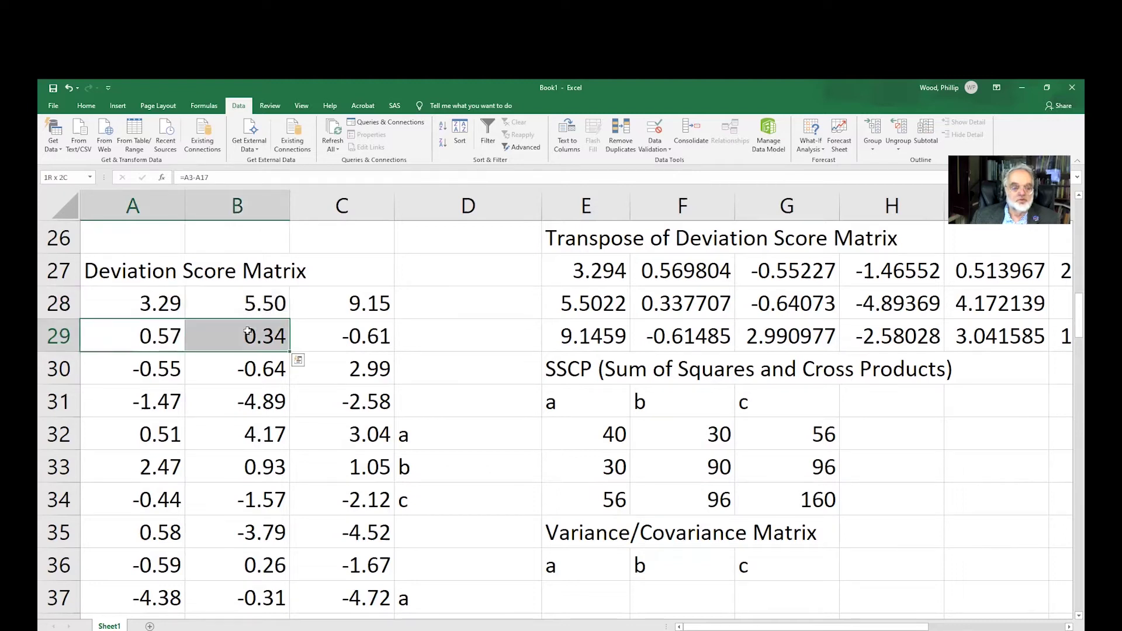
left_click(172, 365)
left_click(236, 367, "shift")
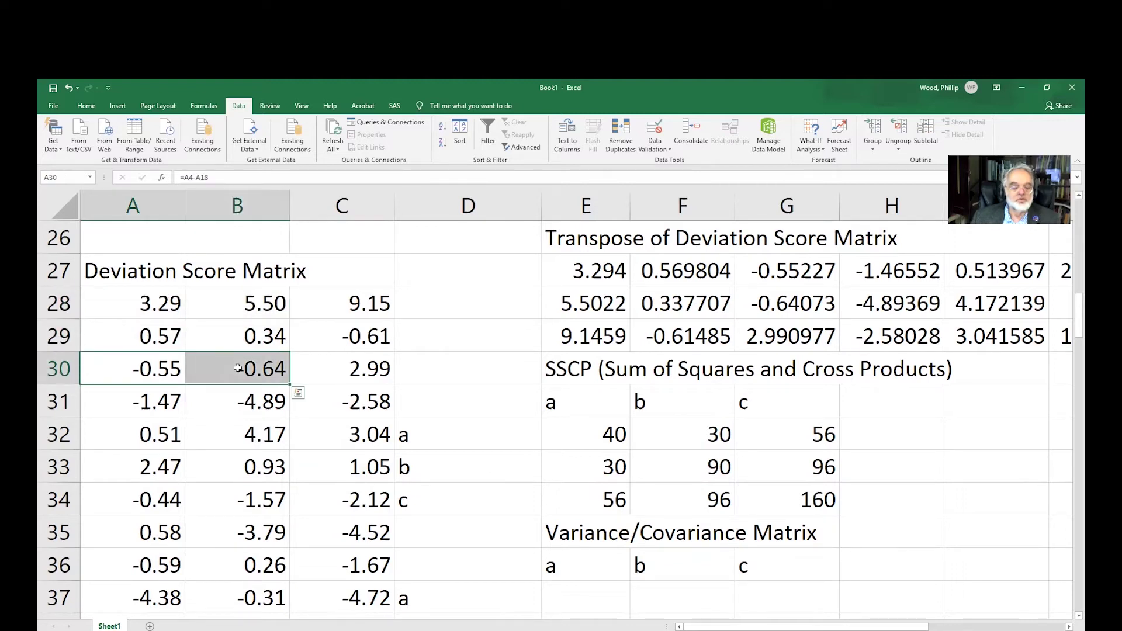
left_click(689, 437)
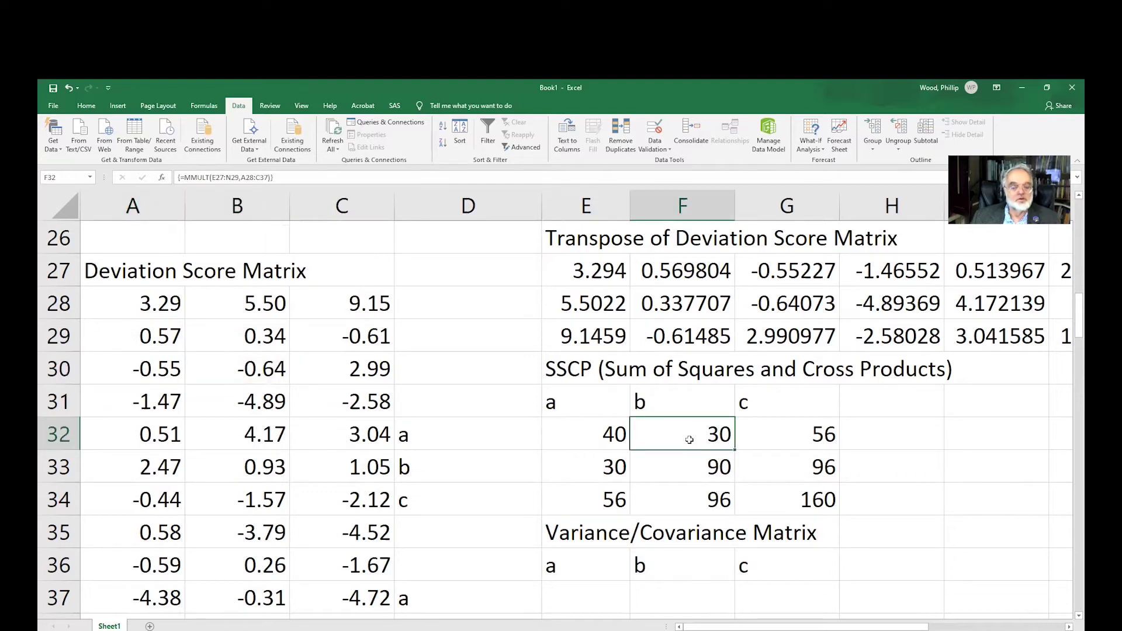
left_click(831, 468)
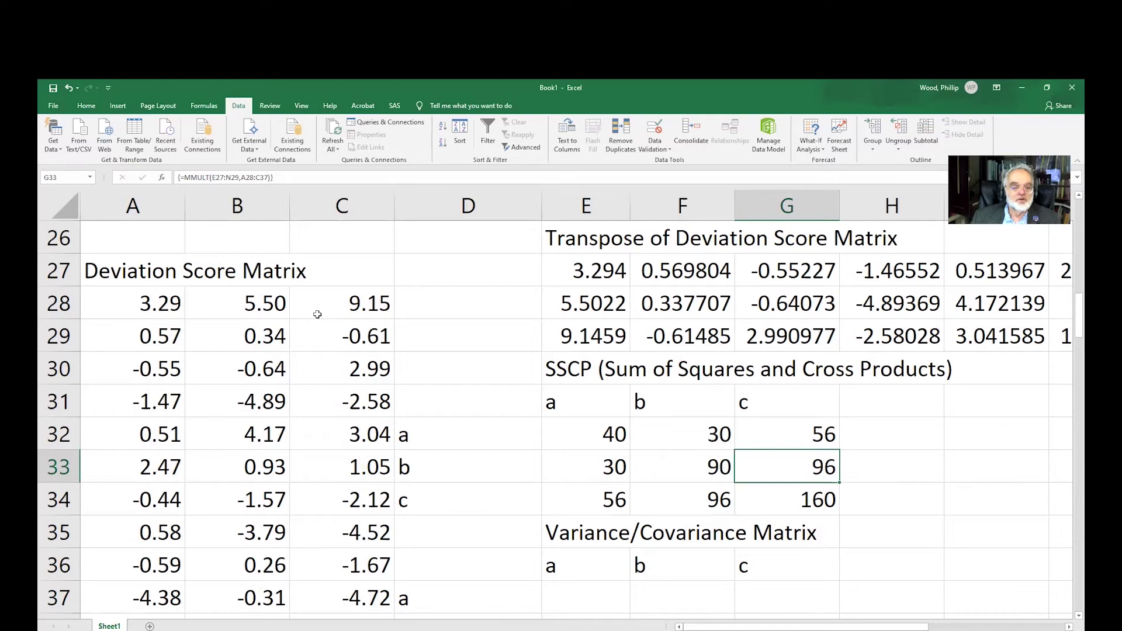
left_click(279, 300)
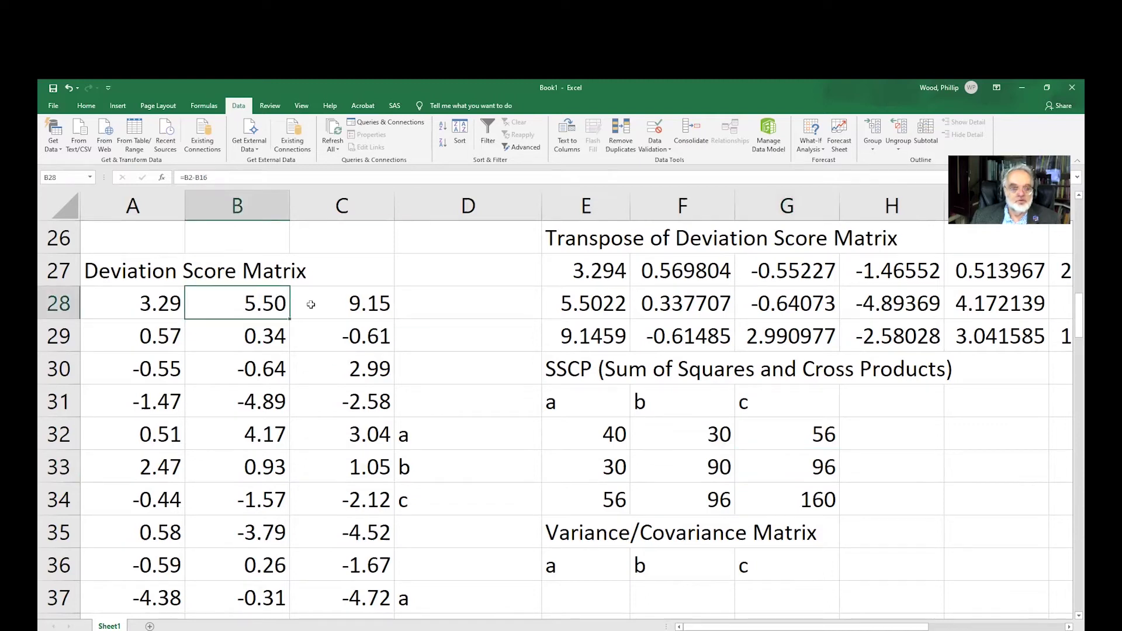
left_click(334, 307, "shift")
left_click(275, 342)
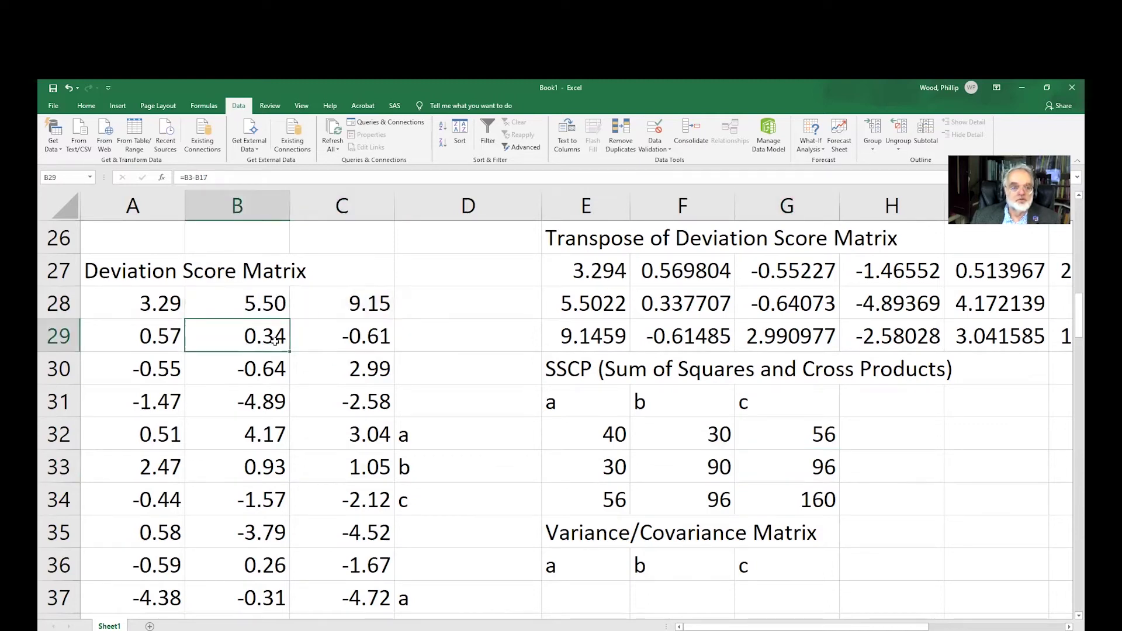
left_click(347, 338, "shift")
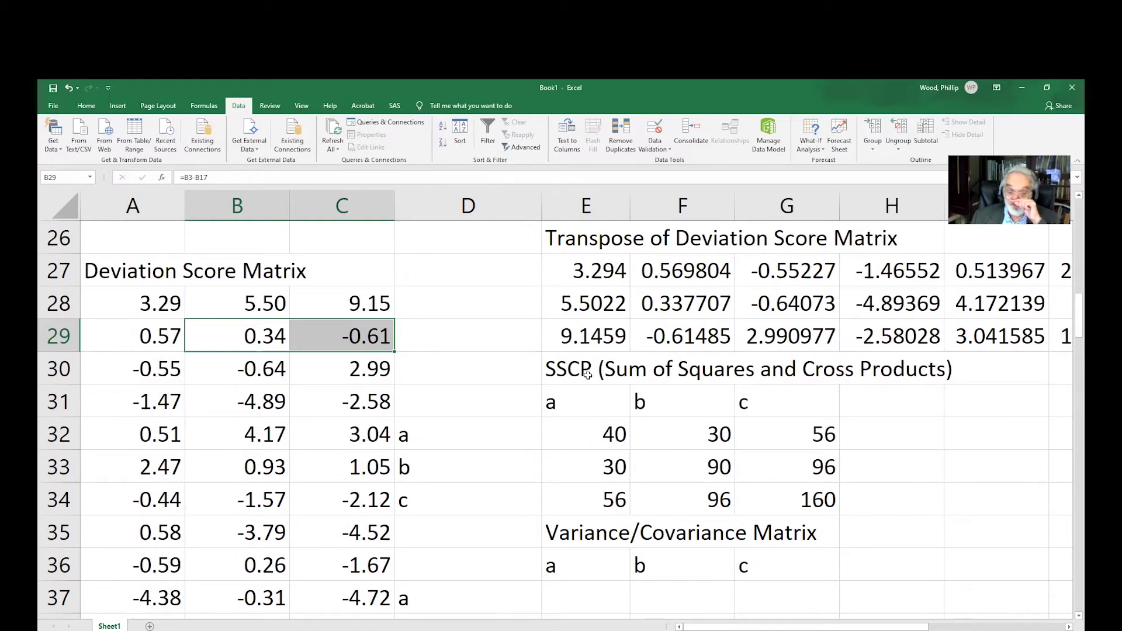
Enter =E32/10 in E37 to get the first variance, 4
scroll(590, 379, "down", 2)
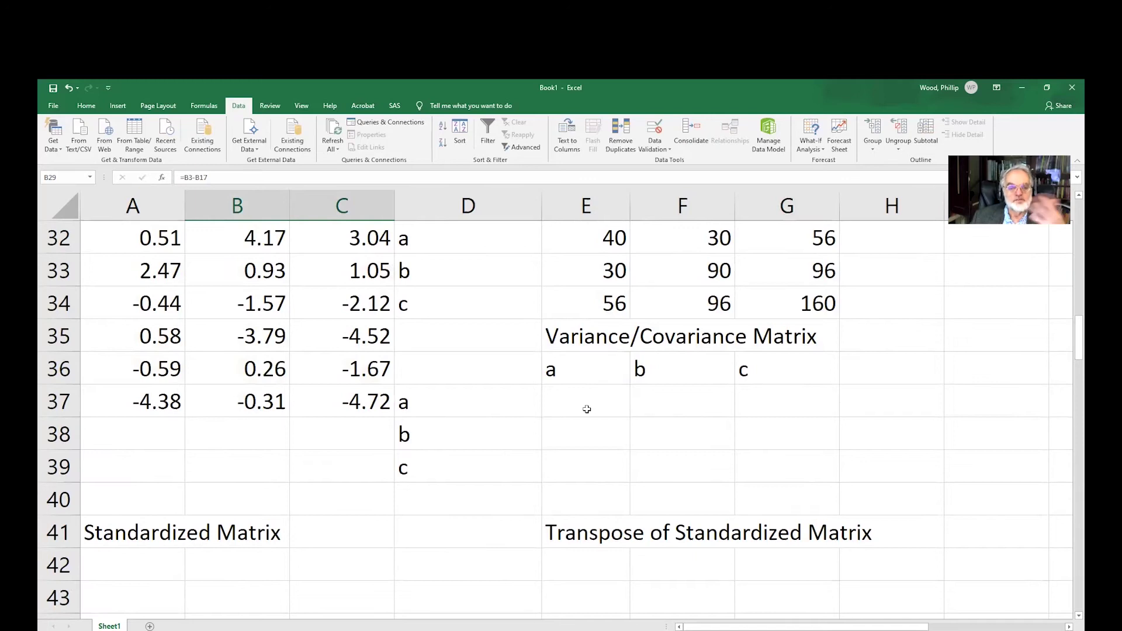
left_click(587, 409)
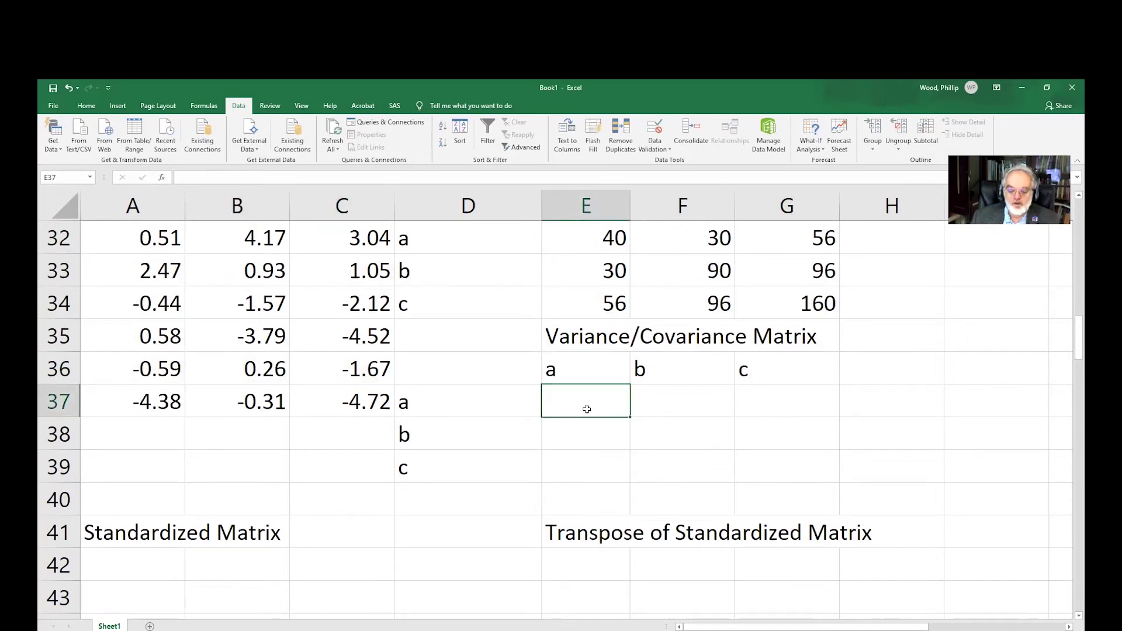
type("=")
key("Up")
key("Up")
key("Up")
key("Up")
key("Up")
key("Up")
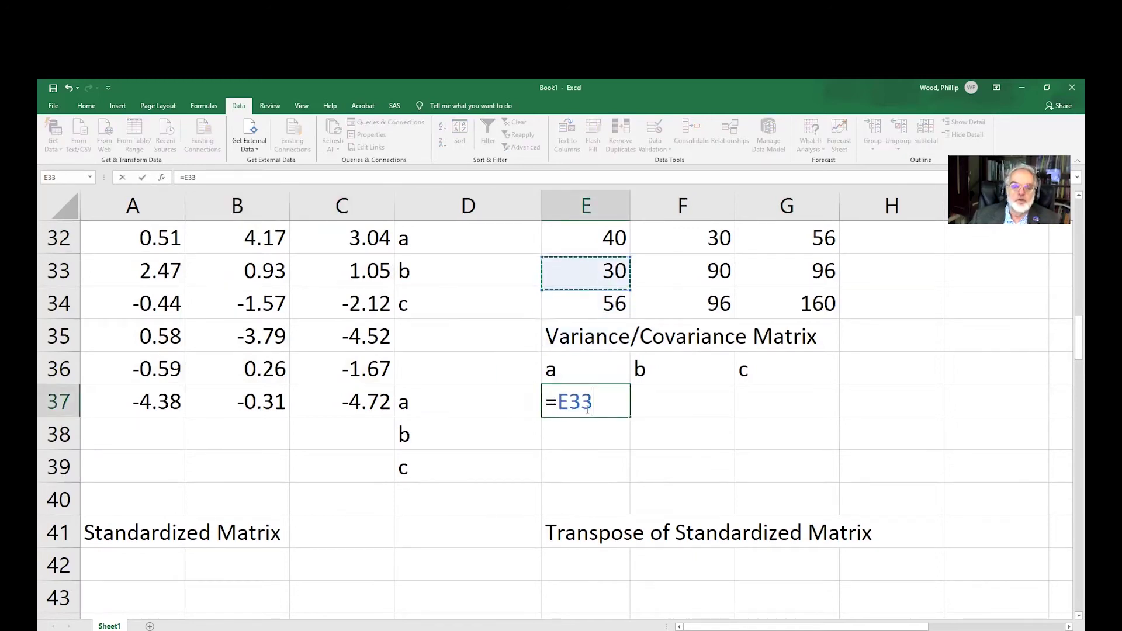
key("Down")
type("/")
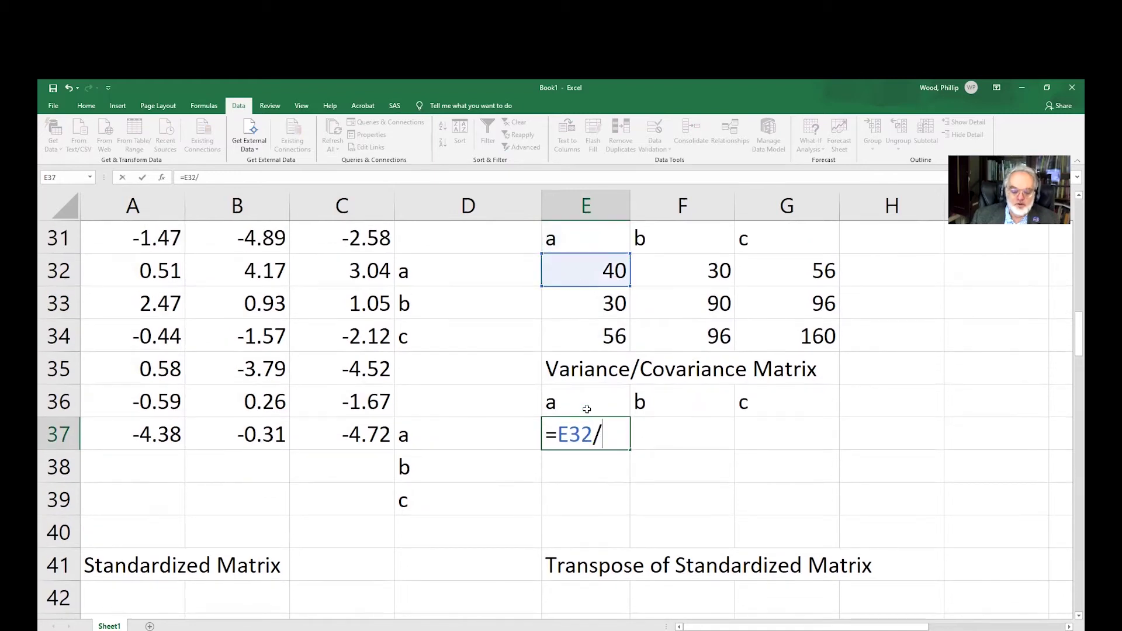
type("10")
key("Return")
Paste the =E32/10 formula across E37:G39, giving 9 and 16 on the diagonal
key("Up")
key("shift+Right")
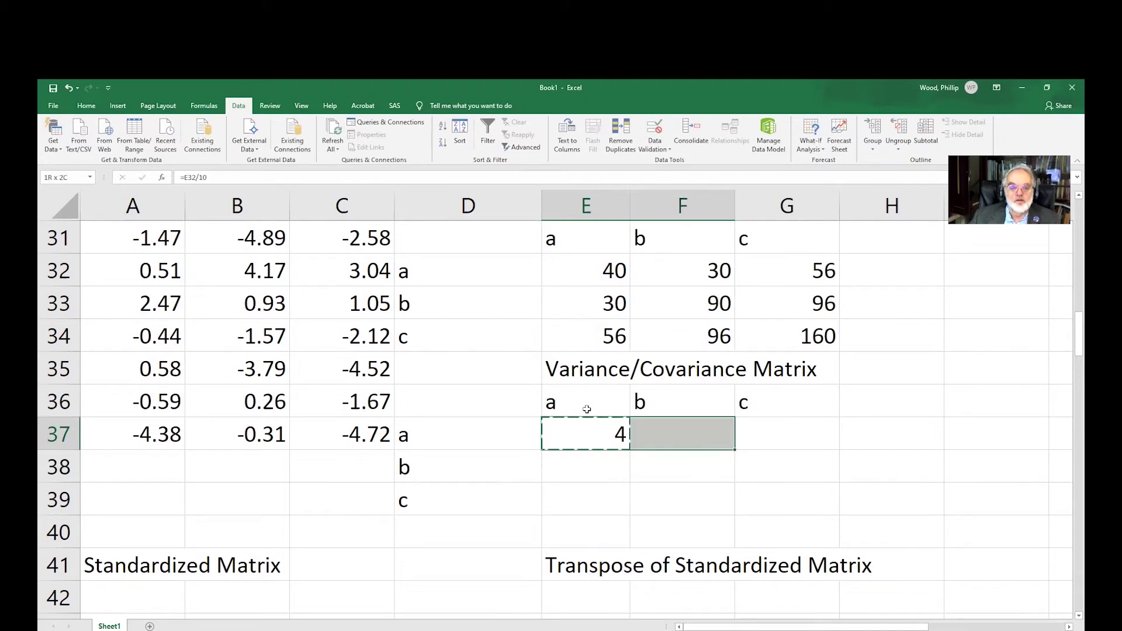
key("shift+Right")
key("shift+Down")
key("shift+Down")
type("4\t3\t5.6 3\t9\t9.6 5.6\t9.6\t16")
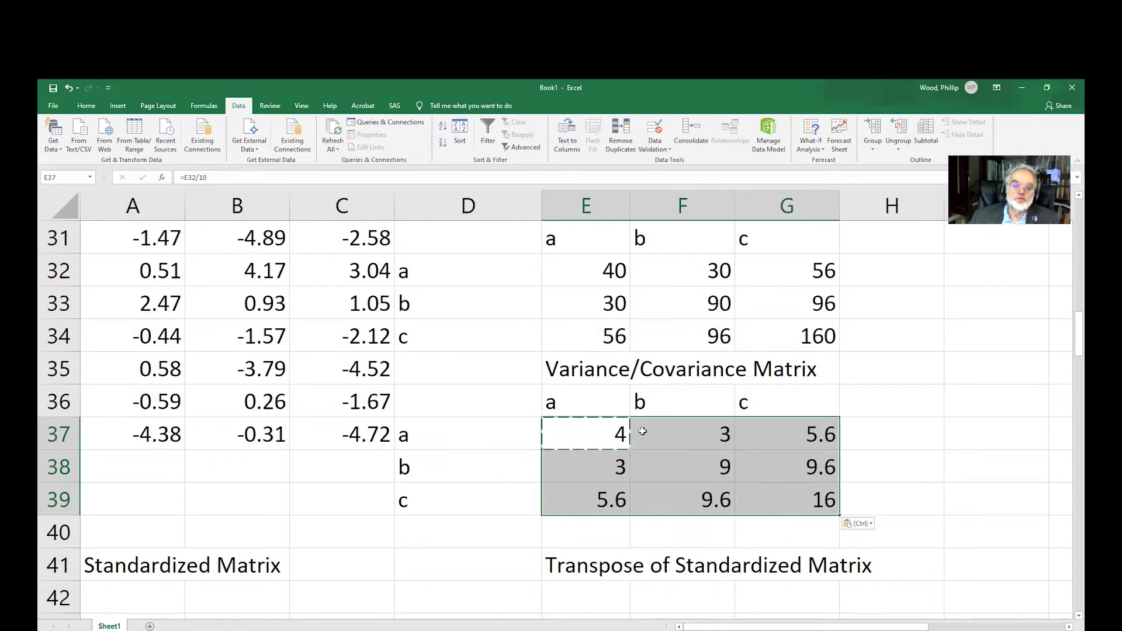
key("shift+Up")
key("shift+Left")
key("shift+Up")
key("shift+Left")
left_click(681, 460)
left_click(823, 500)
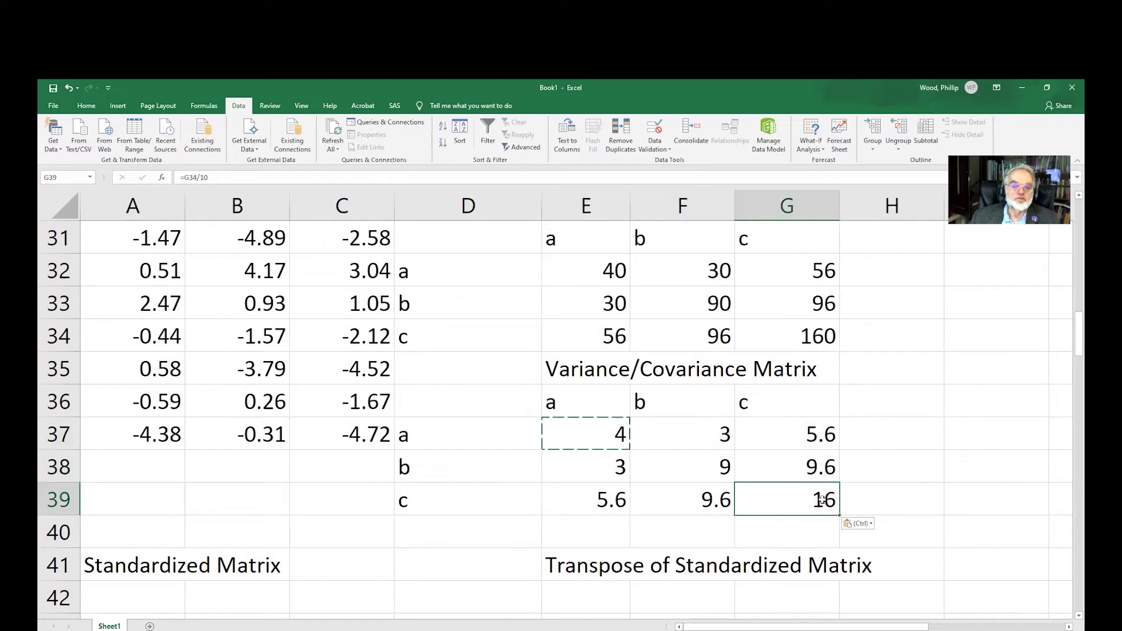
left_click(705, 428)
left_click(774, 445)
left_click(777, 461)
left_click(783, 436)
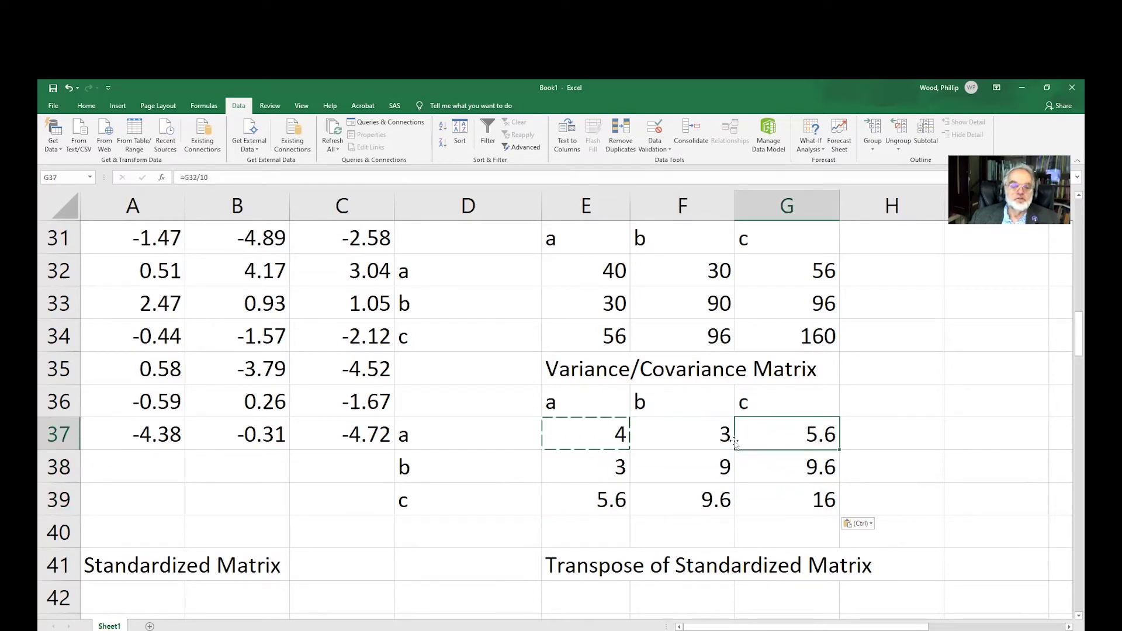
left_click(724, 440)
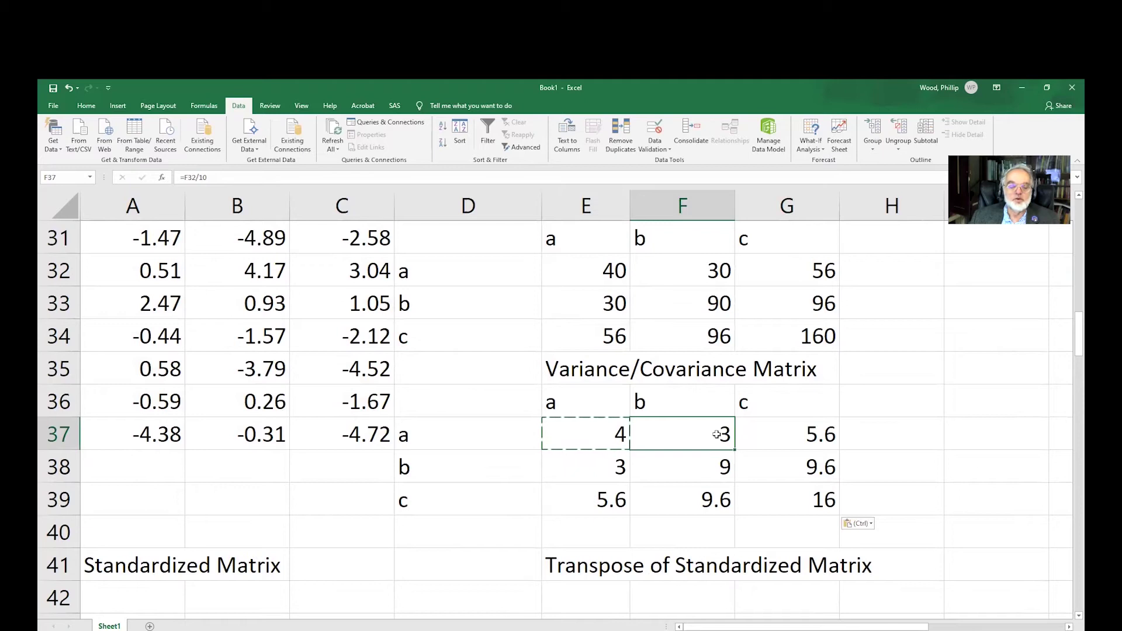
left_click(790, 430)
left_click(794, 465)
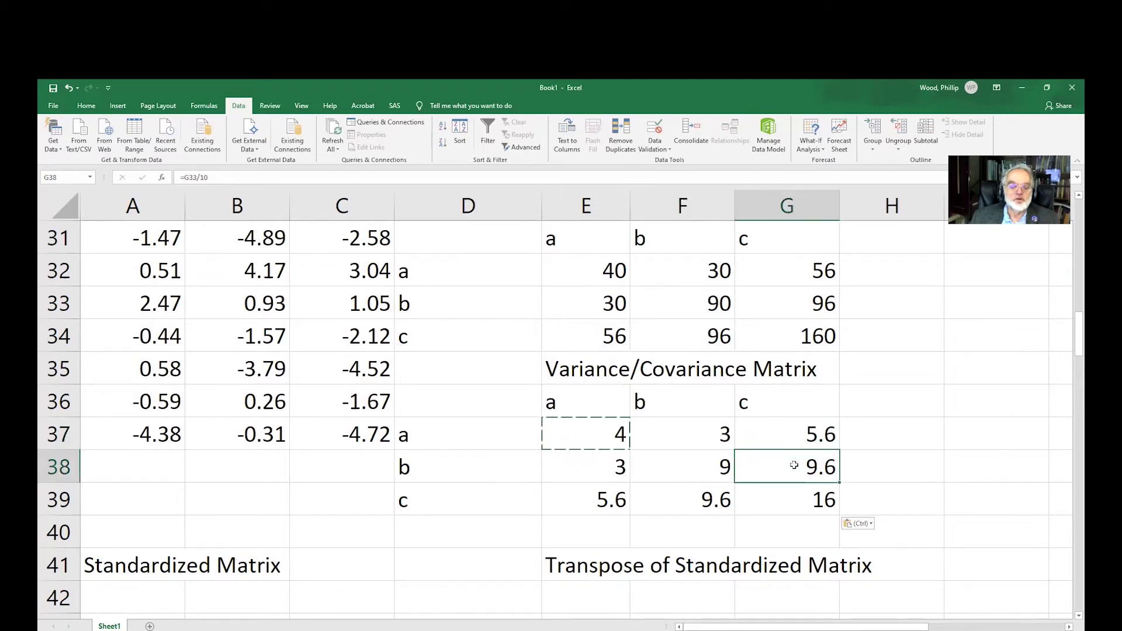
left_click(809, 438)
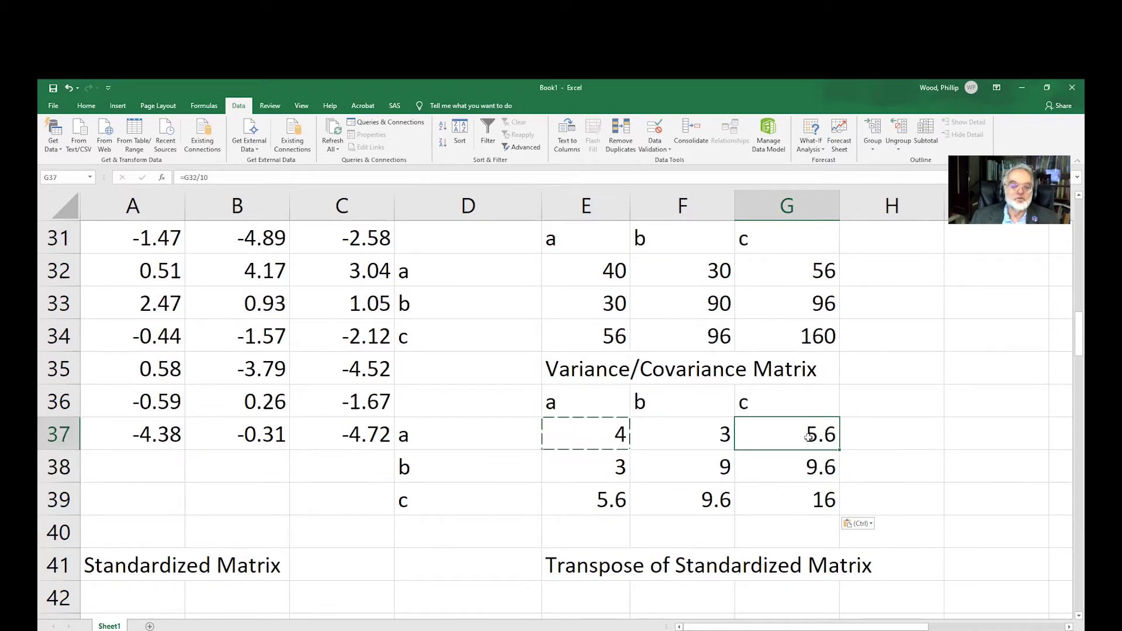
left_click(718, 436)
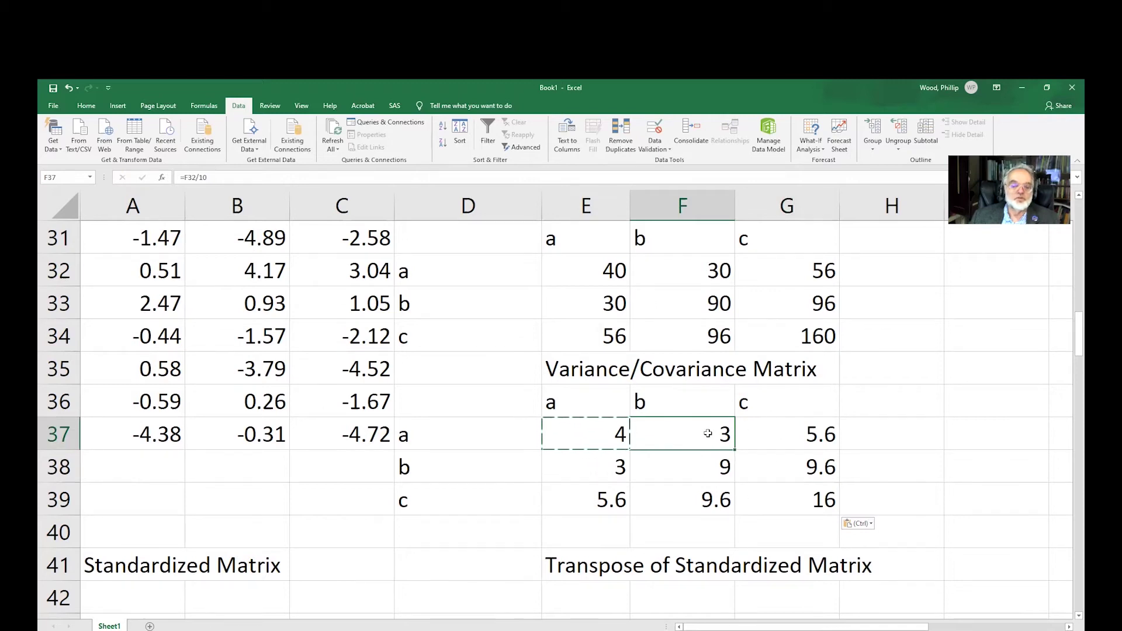
left_click(770, 429)
left_click(781, 459)
left_click(785, 435)
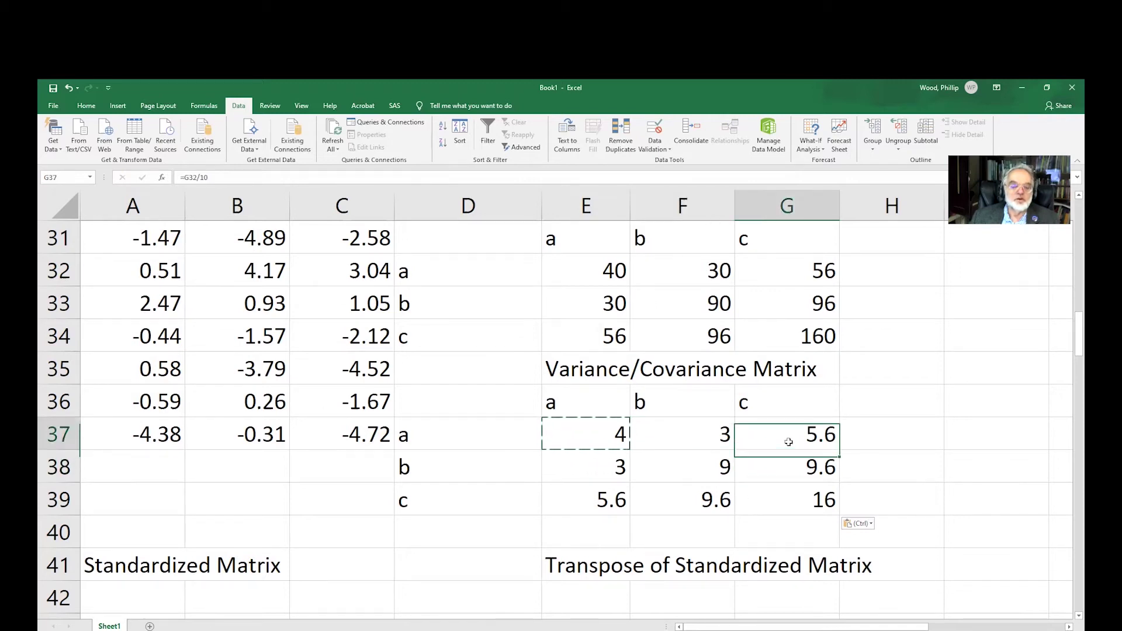
left_click(785, 466)
left_click(797, 496)
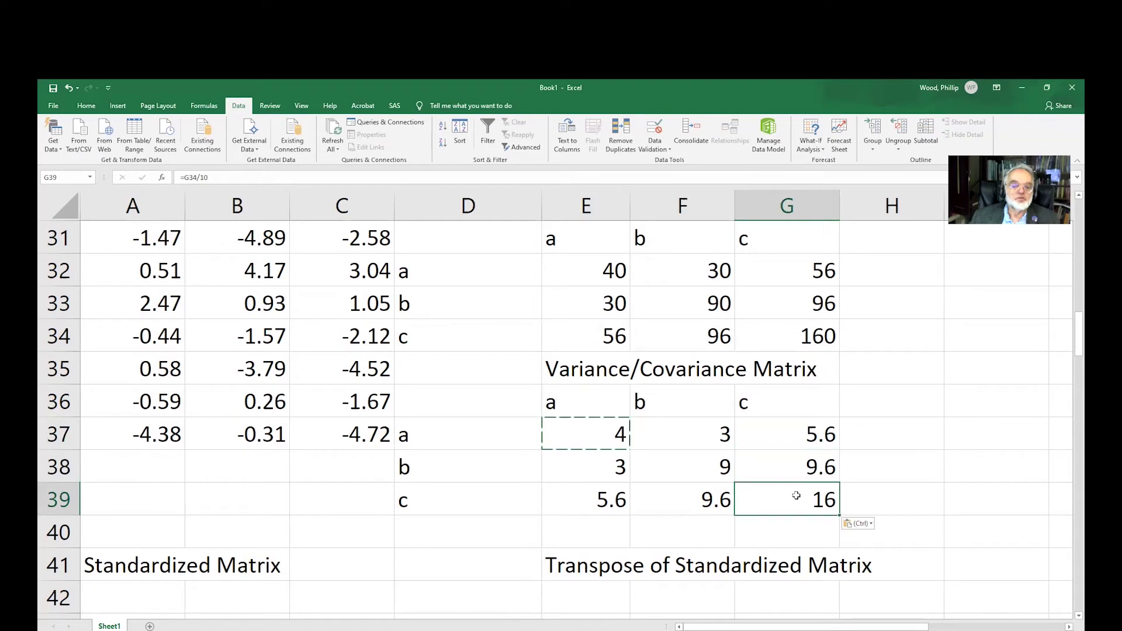
left_click(722, 474)
left_click(783, 467)
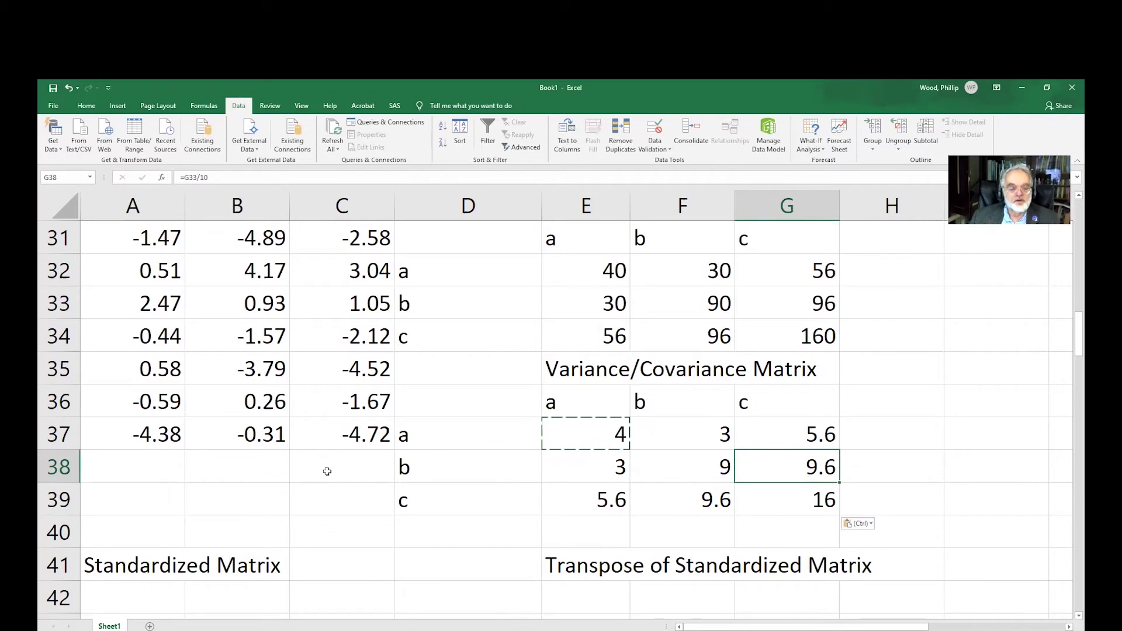
scroll(344, 432, "up", 3)
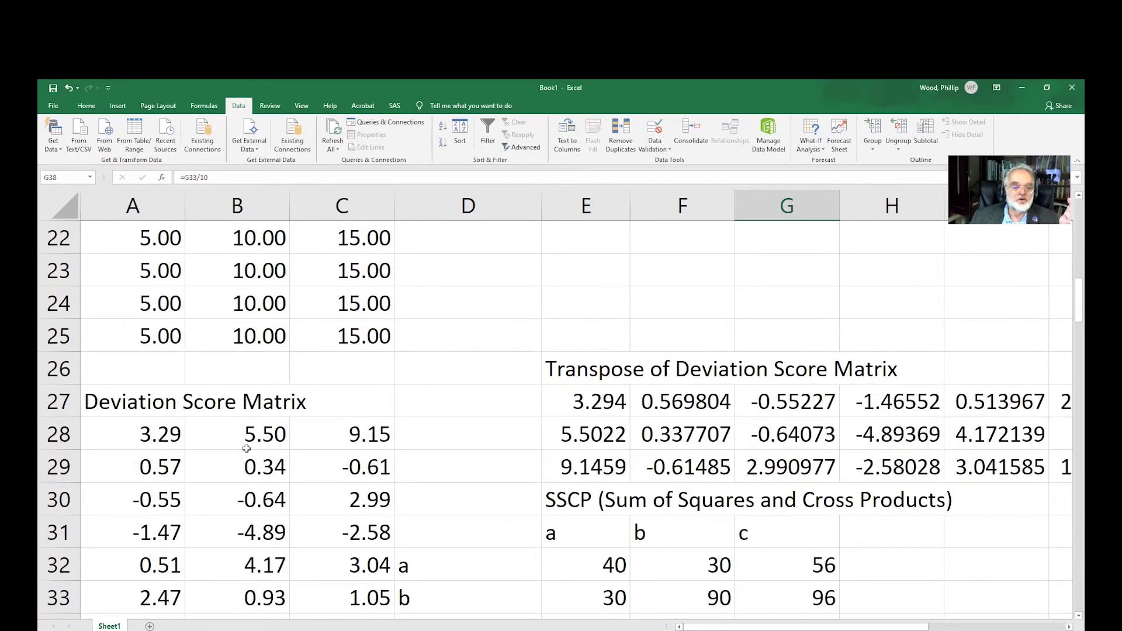
left_click(159, 430)
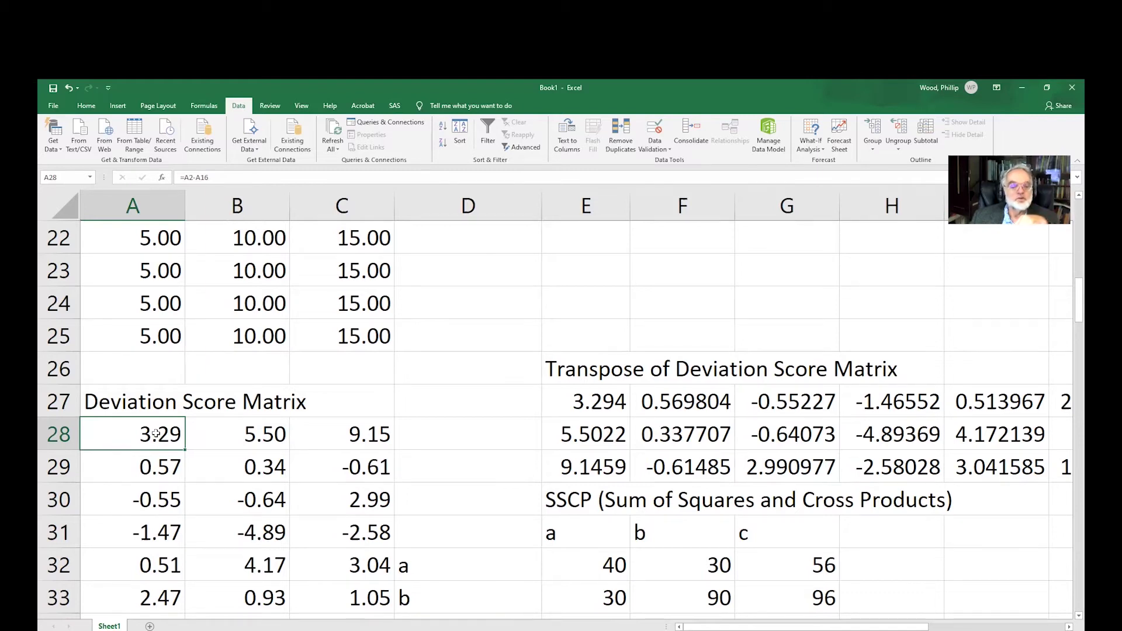
scroll(157, 434, "down", 4)
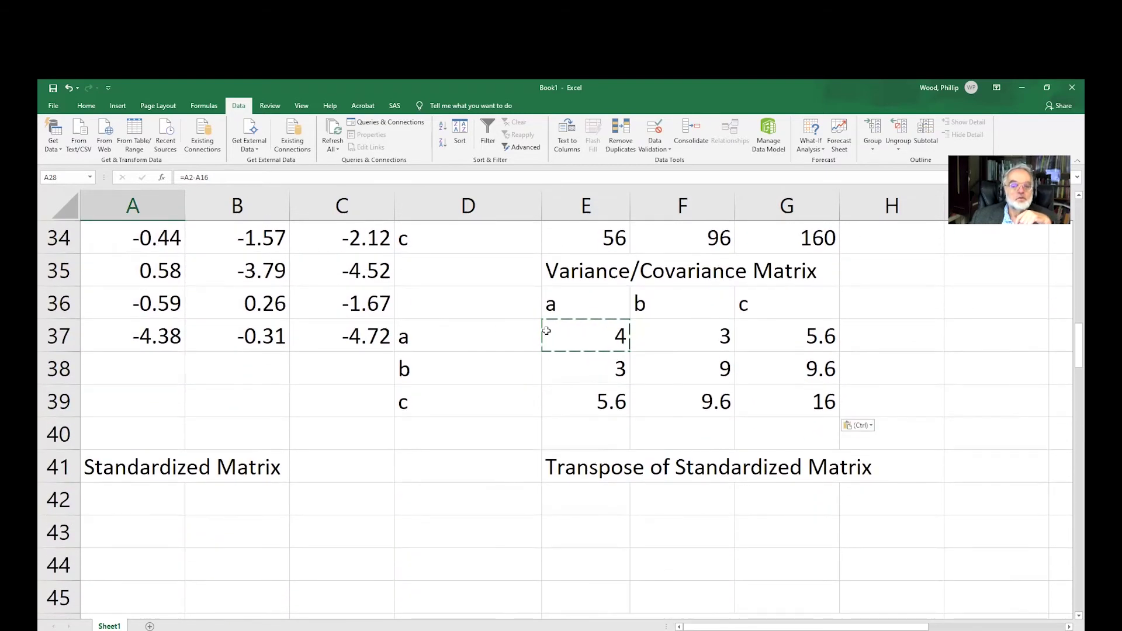
left_click(592, 337)
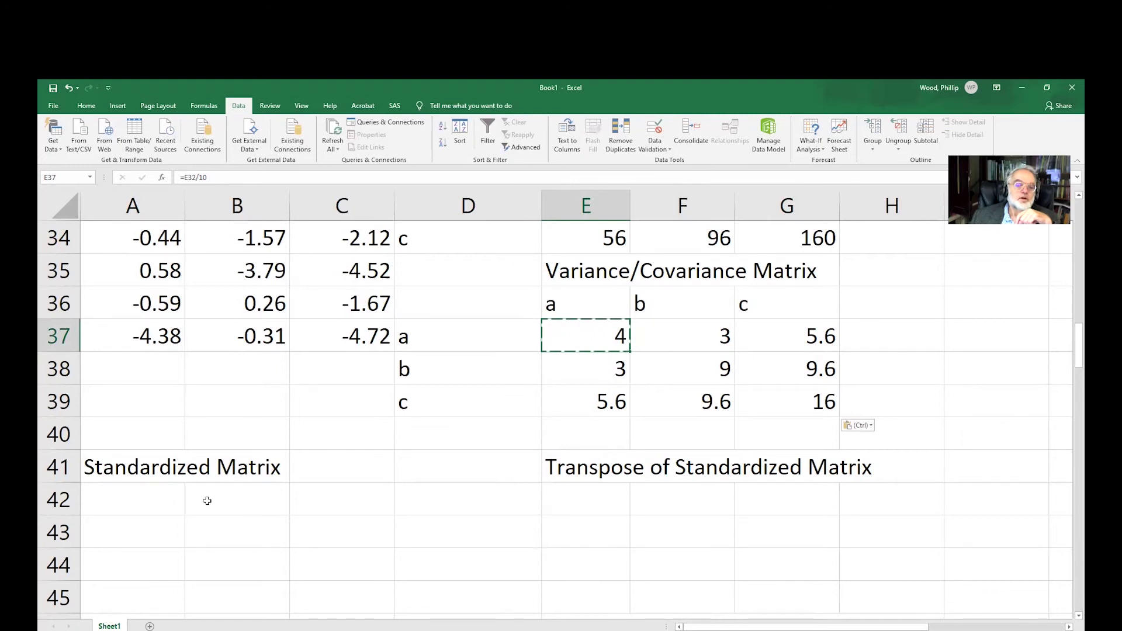
Enter =A28/SQRT(E37) in A42, giving the standardized score 1.65
left_click(150, 502)
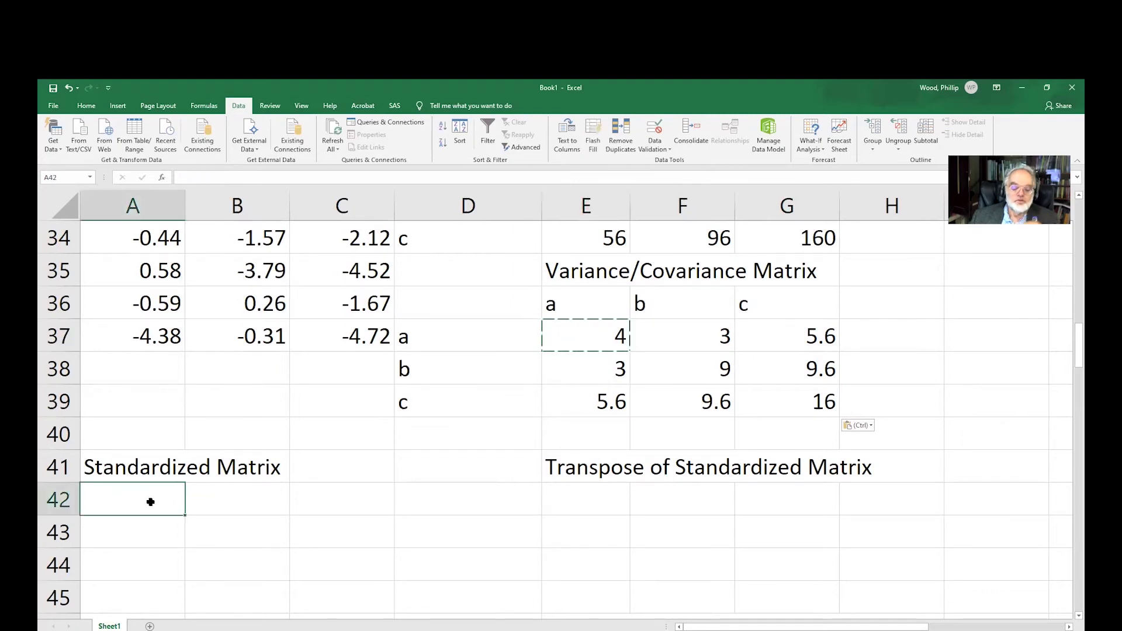
type("=")
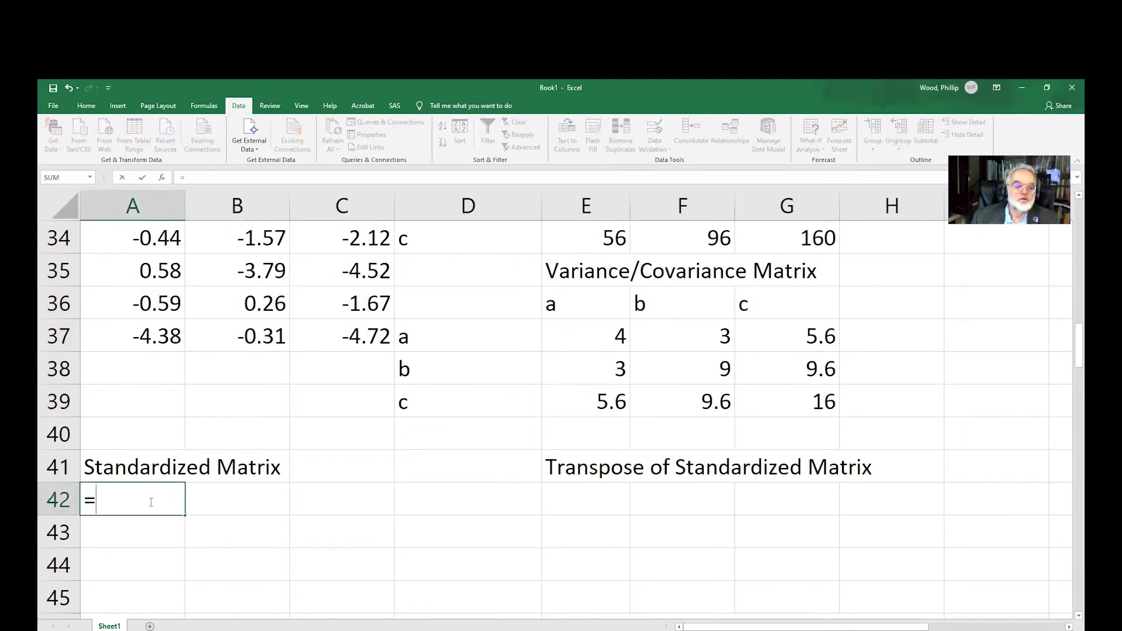
key("Up")
key("Up")
key("Up")
key("Up")
key("Up")
key("Up")
key("Up")
key("Up")
key("Up")
key("Up")
key("Up")
key("Up")
key("Up")
key("Up")
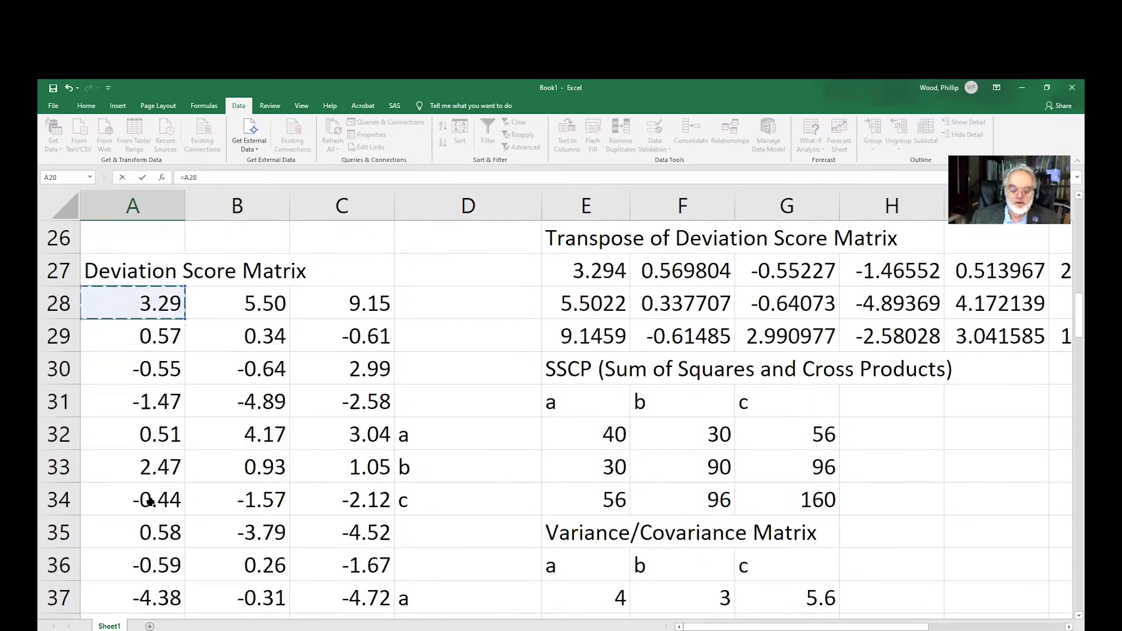
type("/")
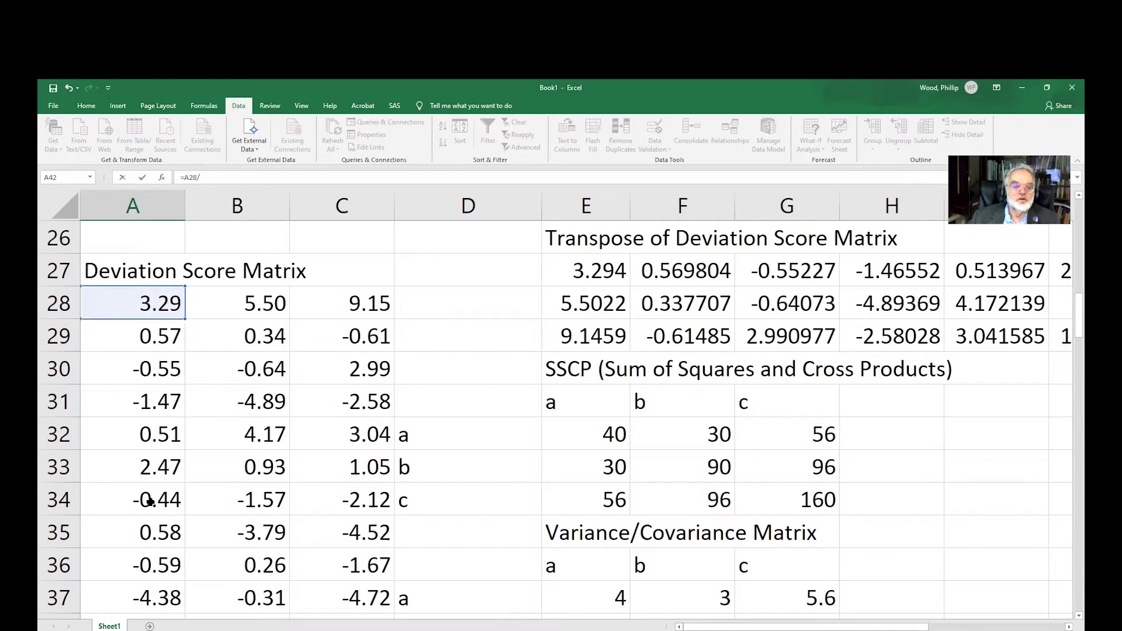
type("s")
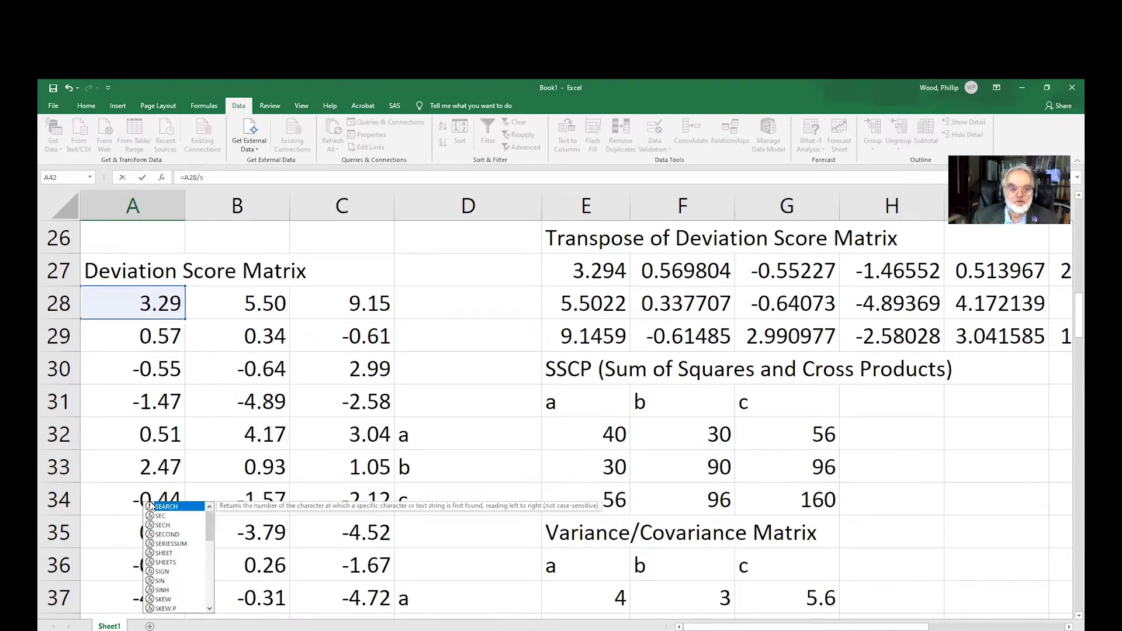
type("qrt")
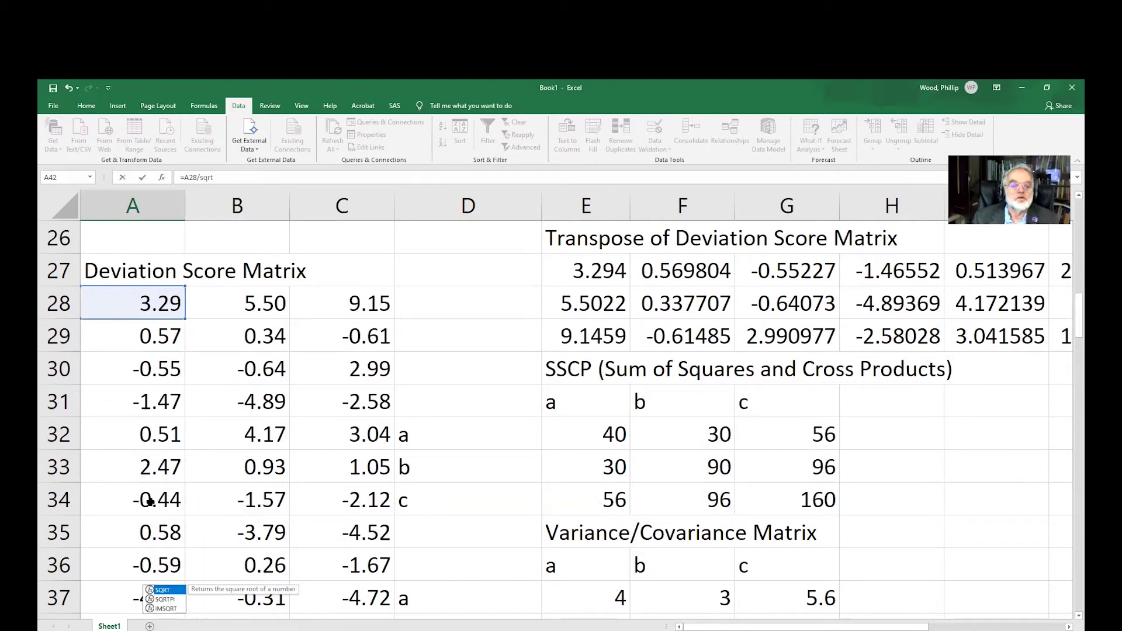
type("(")
key("Down")
key("Up")
key("Up")
key("Up")
key("Up")
key("Up")
key("Up")
key("Right")
key("Right")
key("Right")
key("Right")
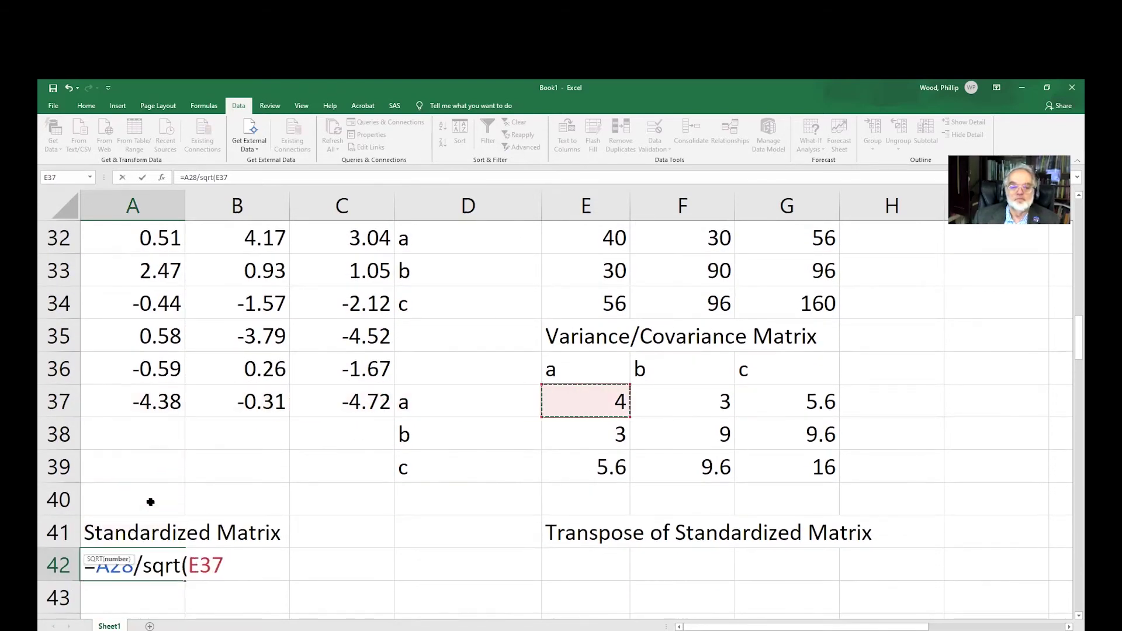
type(")")
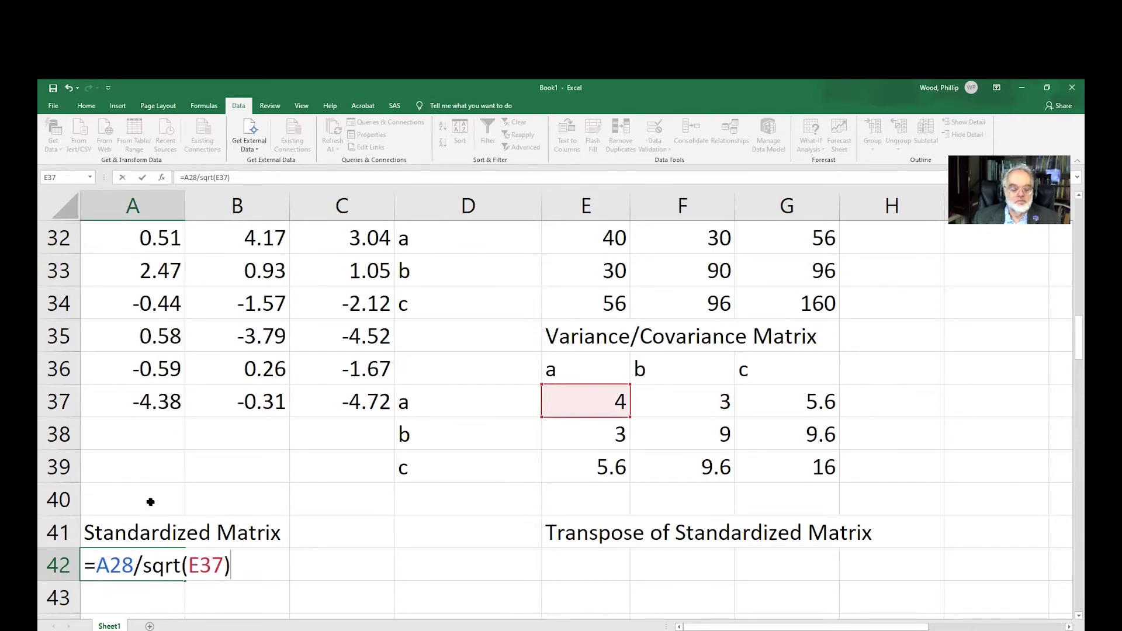
key("Return")
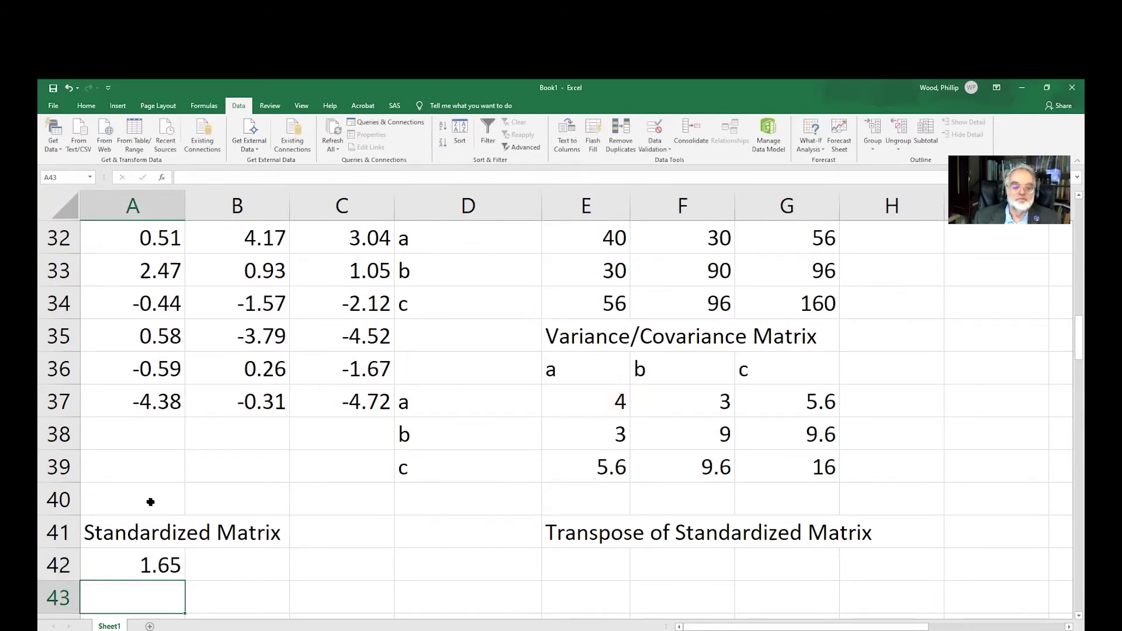
key("Up")
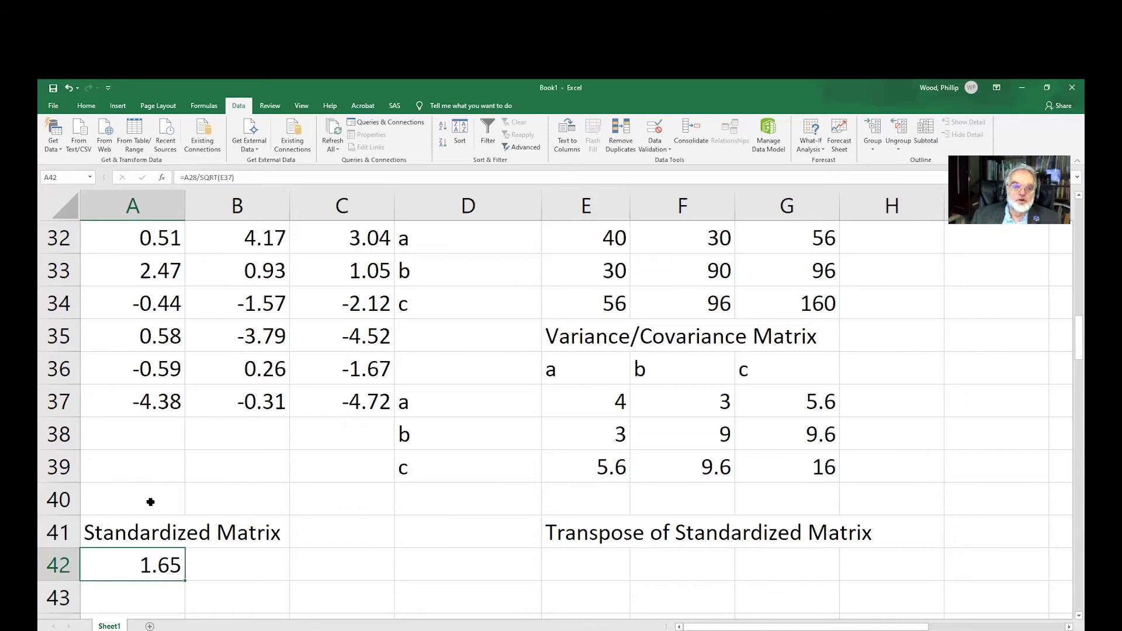
Change A42 to =A28/SQRT(E$37) and fill it down A42:A51, running 1.65 to -2.19
left_click(223, 179)
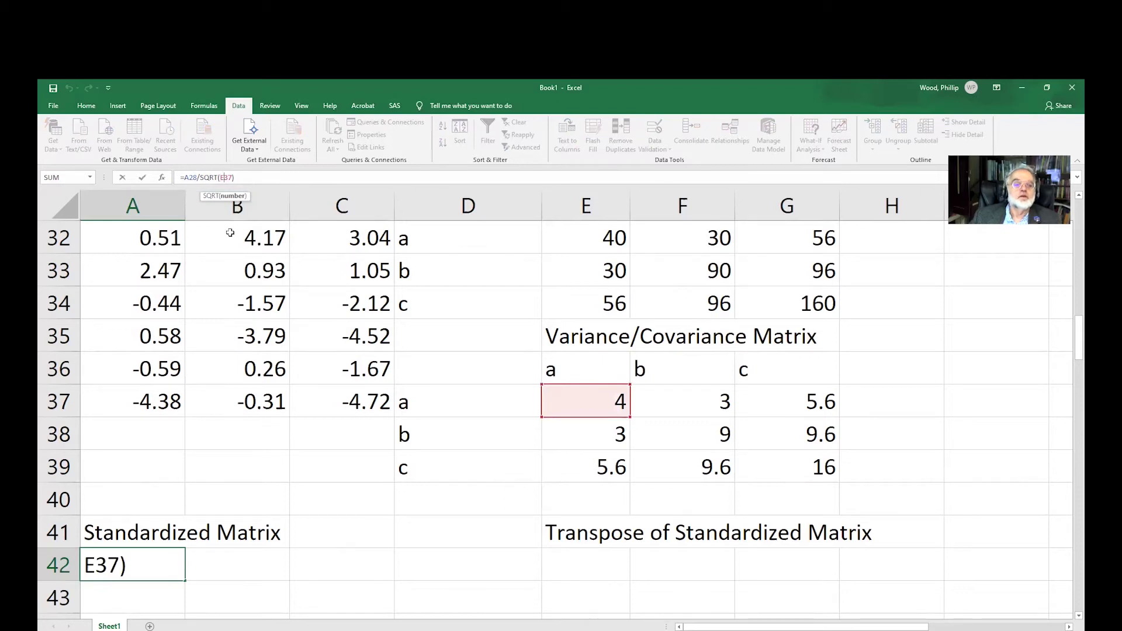
type("$")
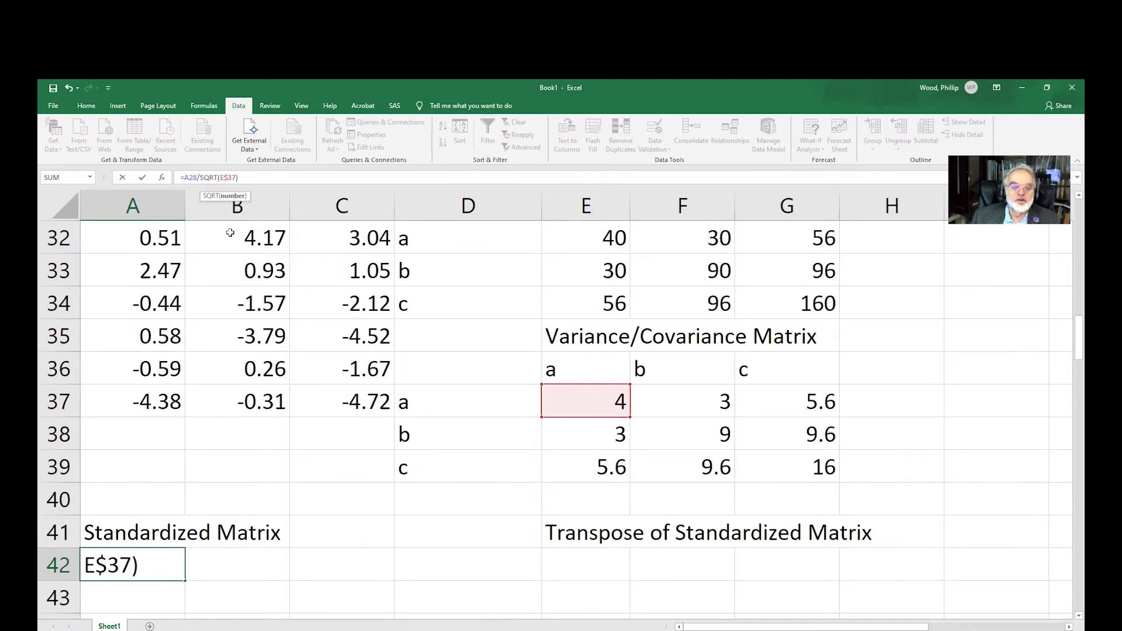
key("ctrl+Return")
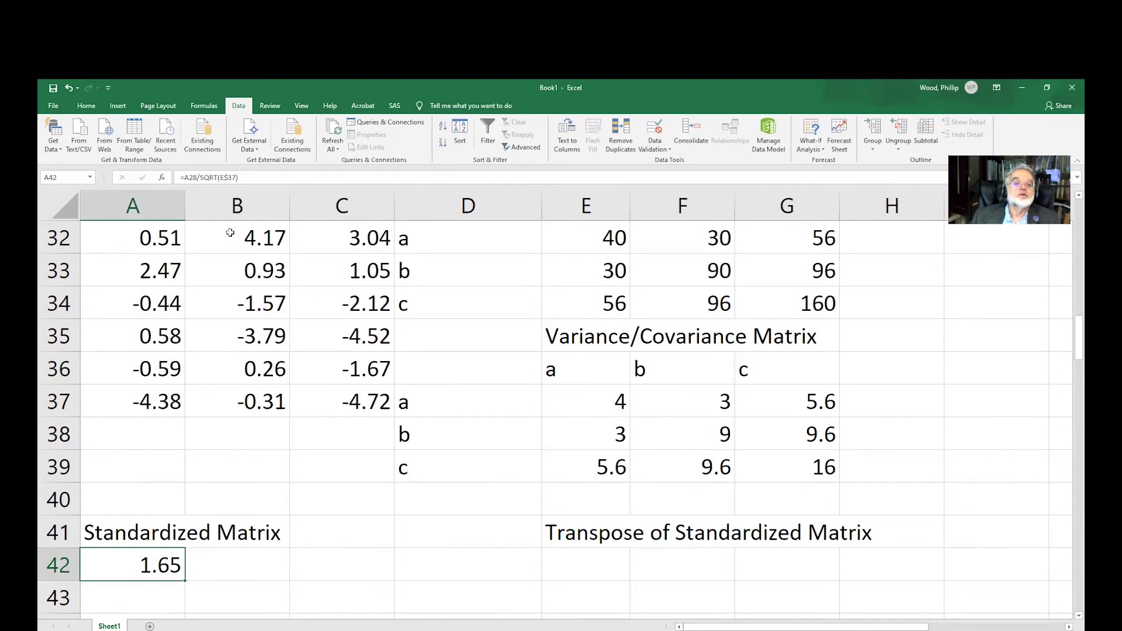
key("ctrl+c")
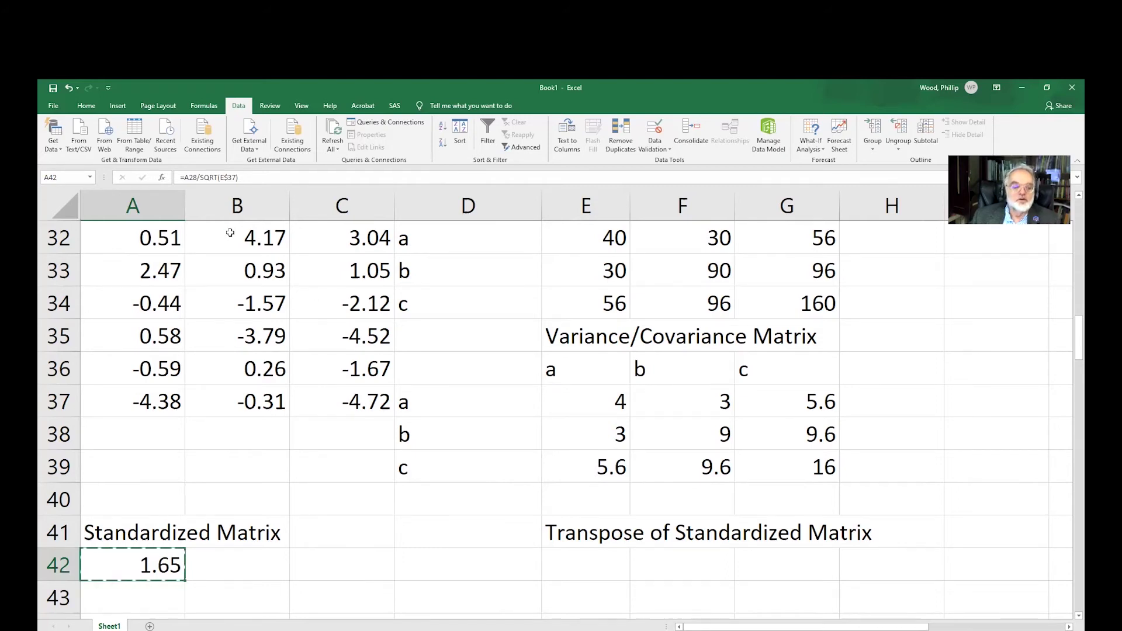
key("shift+Down")
key("shift+Down")
key("shift+Down")
key("shift+Down")
key("shift+Down")
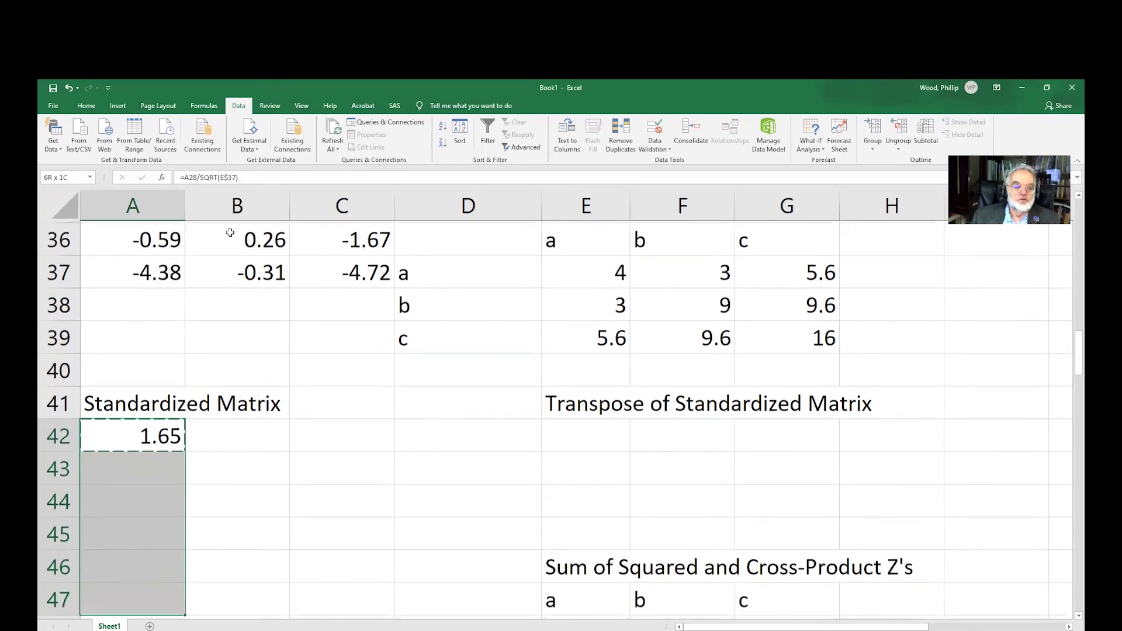
key("shift+Down")
key("shift+Down")
key("shift+Down")
key("shift+Down")
key("ctrl+v")
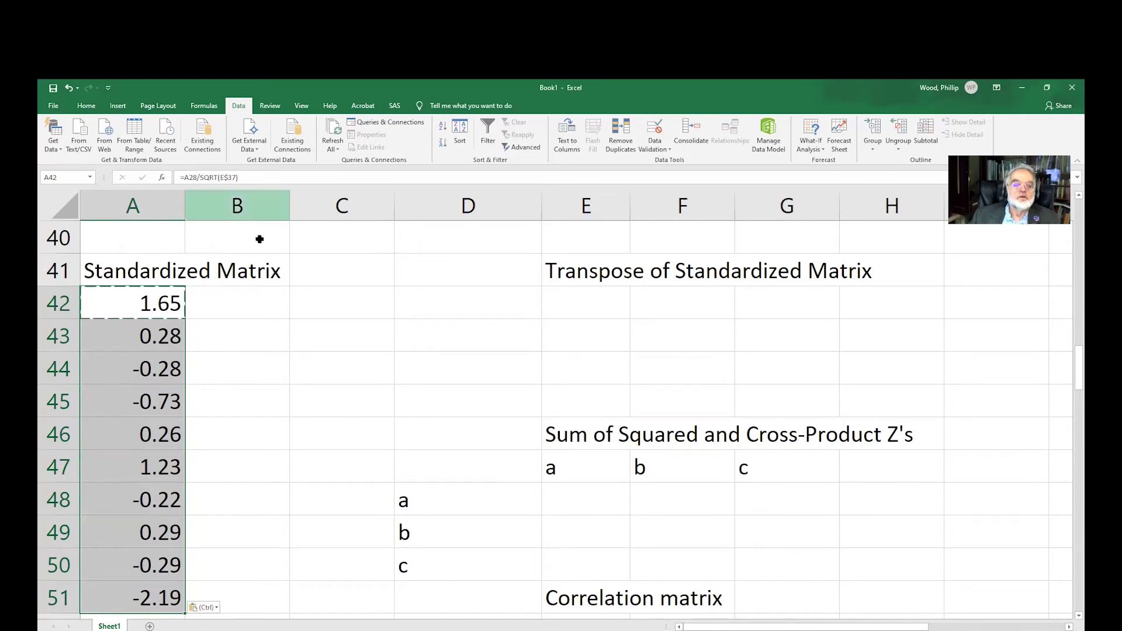
scroll(337, 318, "up", 2)
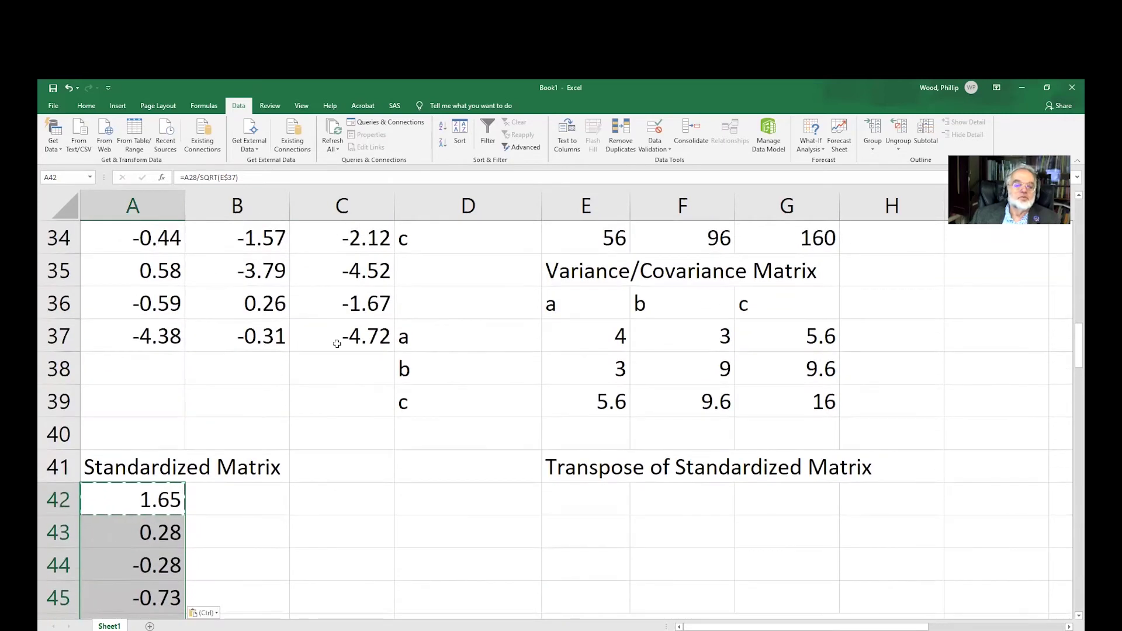
Enter =B28/SQRT(F38) in B42 for the first standardized b score
left_click(217, 502)
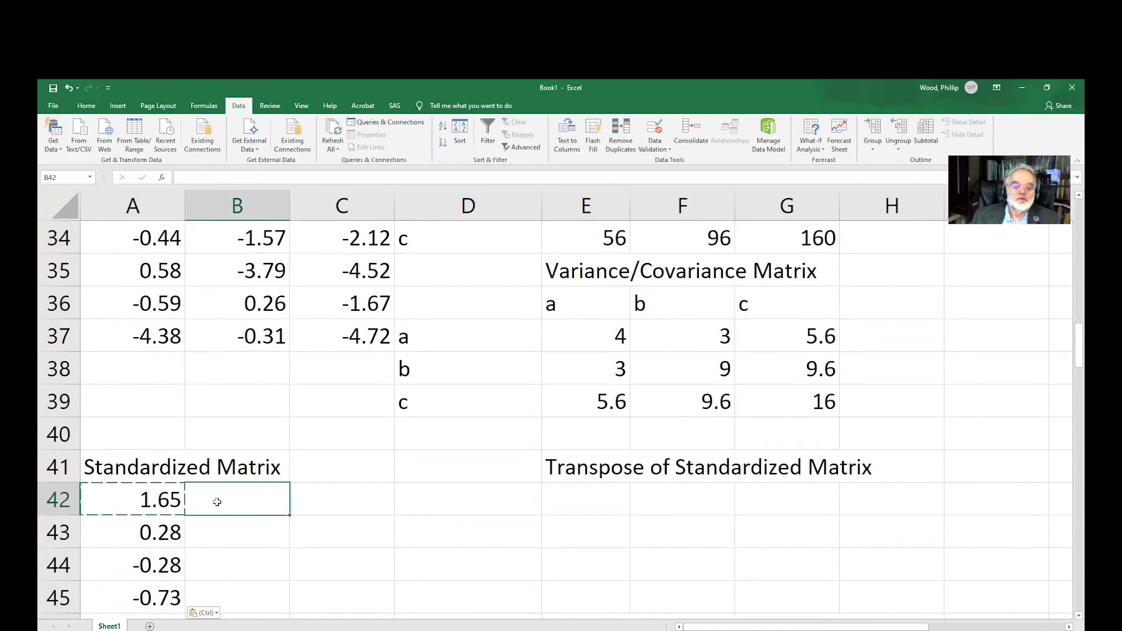
type("=")
key("Up")
key("Up")
key("Up")
key("Up")
key("Up")
key("Up")
key("Up")
key("Up")
key("Up")
key("Up")
key("Up")
key("Up")
key("Up")
key("Up")
key("Up")
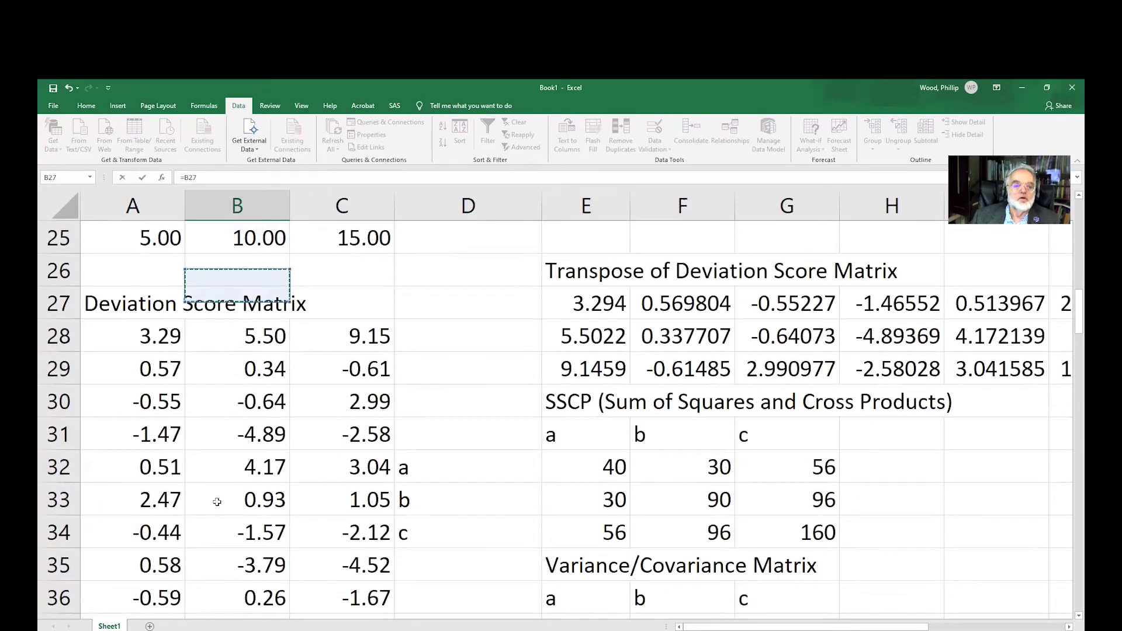
key("Down")
type("/")
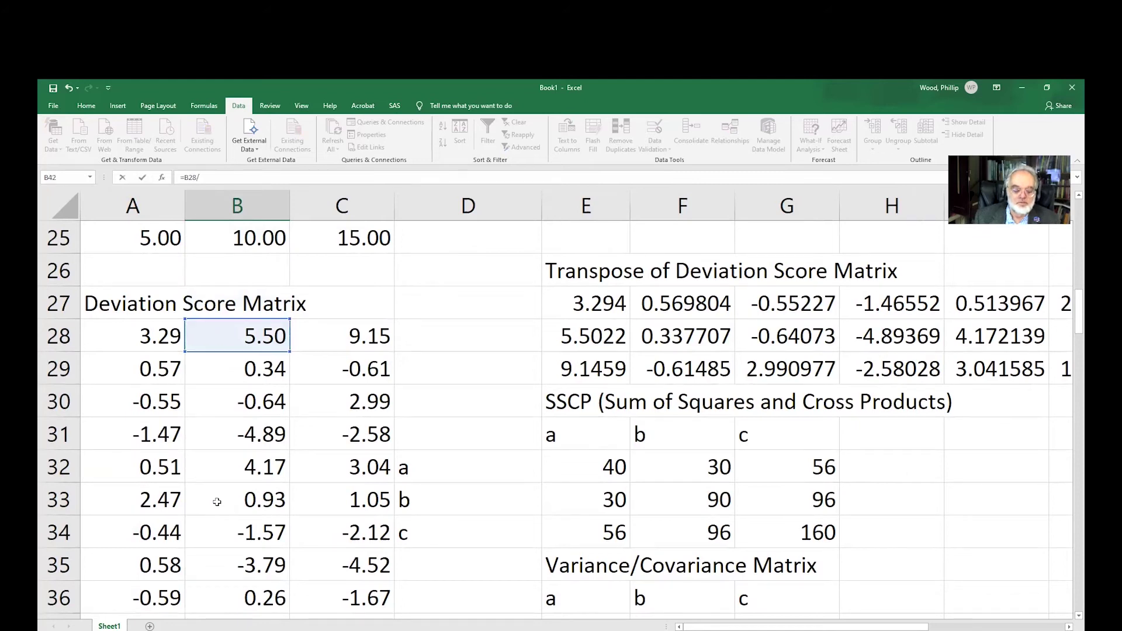
type("sqrt")
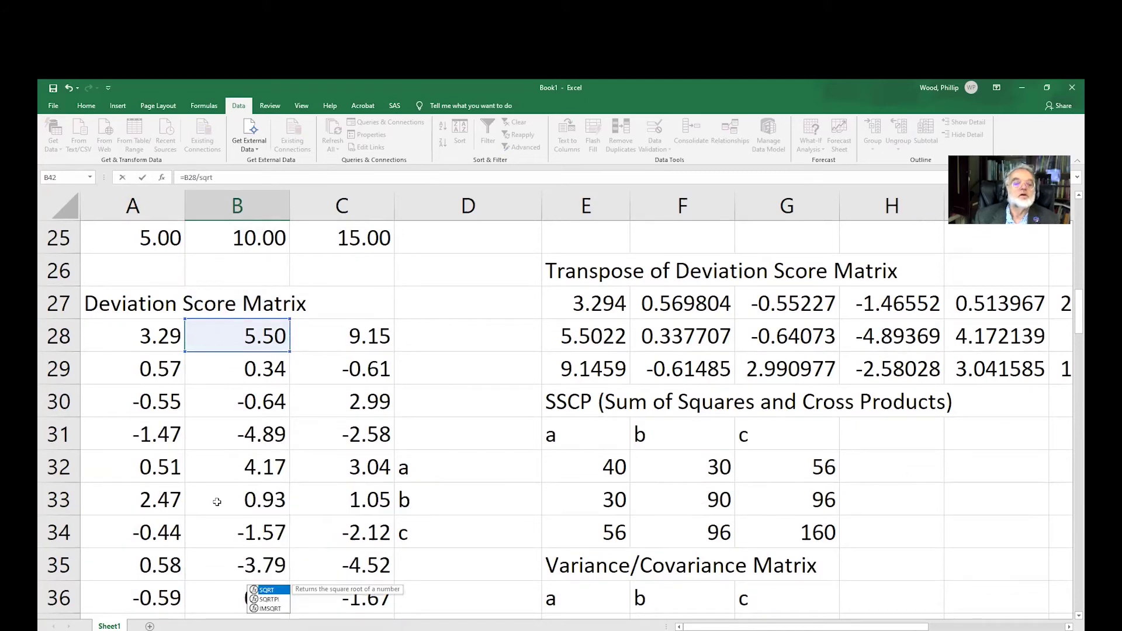
type("(")
scroll(222, 501, "down", 1)
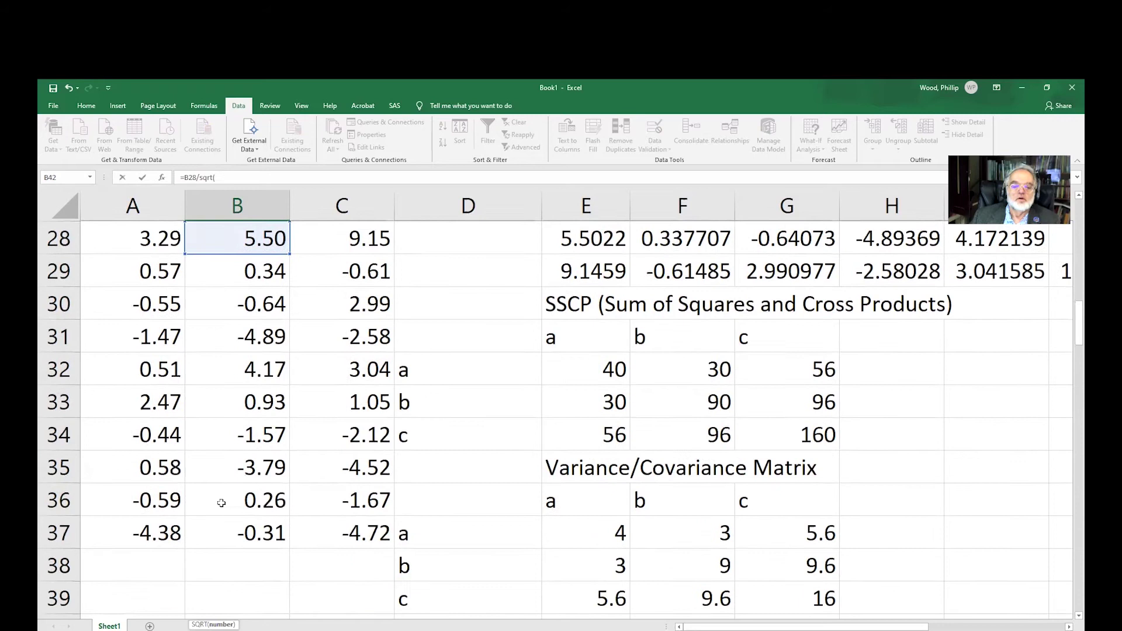
left_click(681, 565)
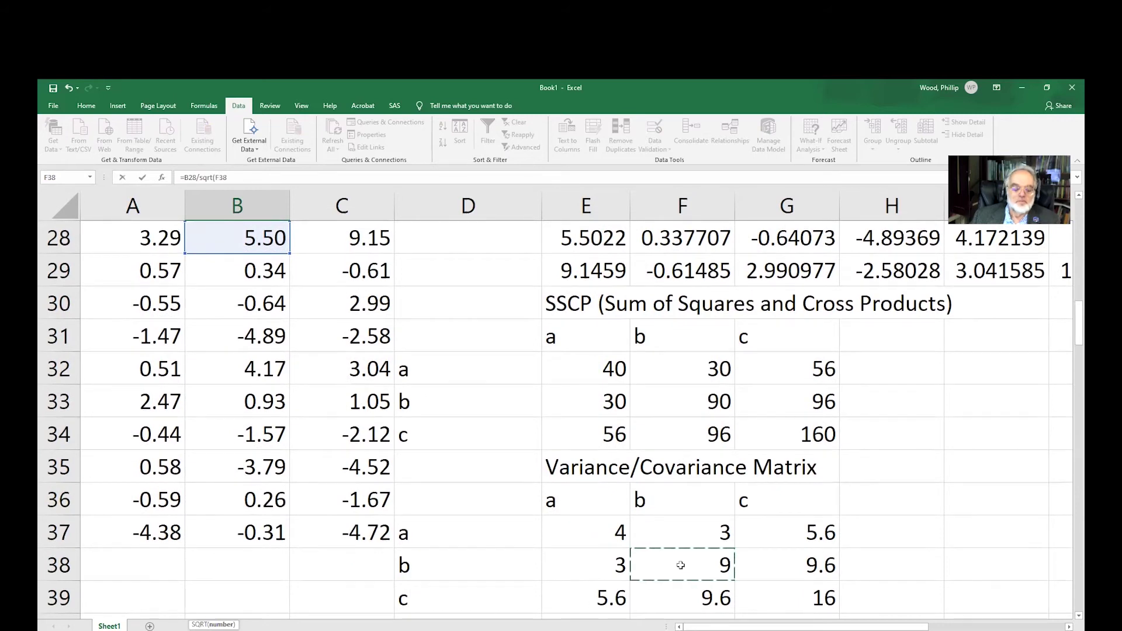
type(")")
key("ctrl+Return")
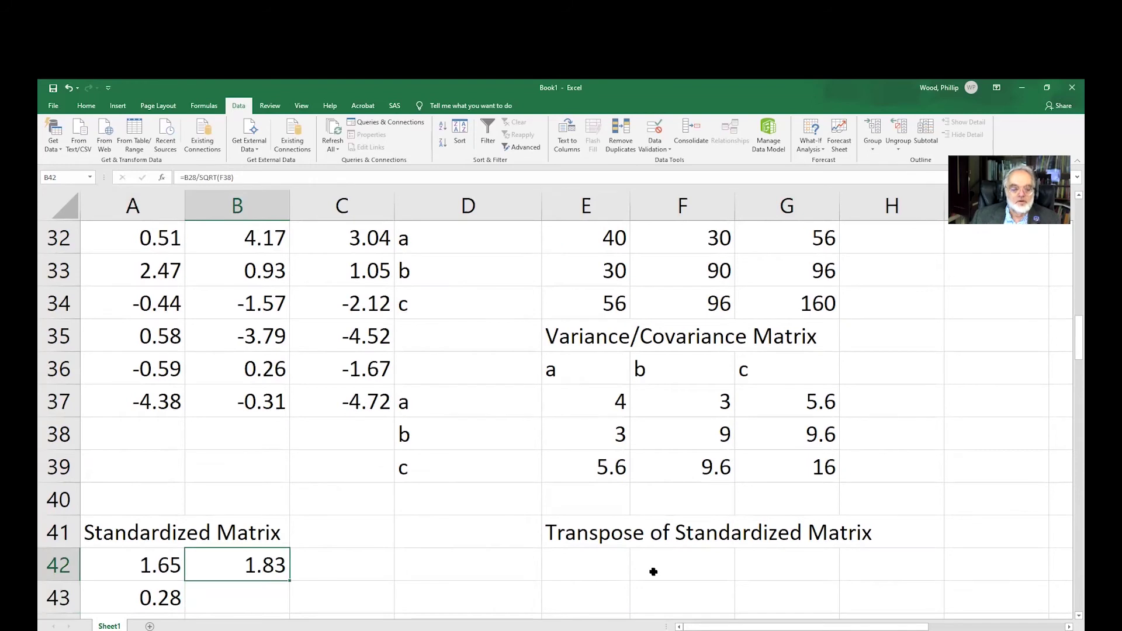
Anchor B42 to =B28/SQRT(F$38) and fill it down B42:B51, running 1.83 to -0.10
left_click(228, 177)
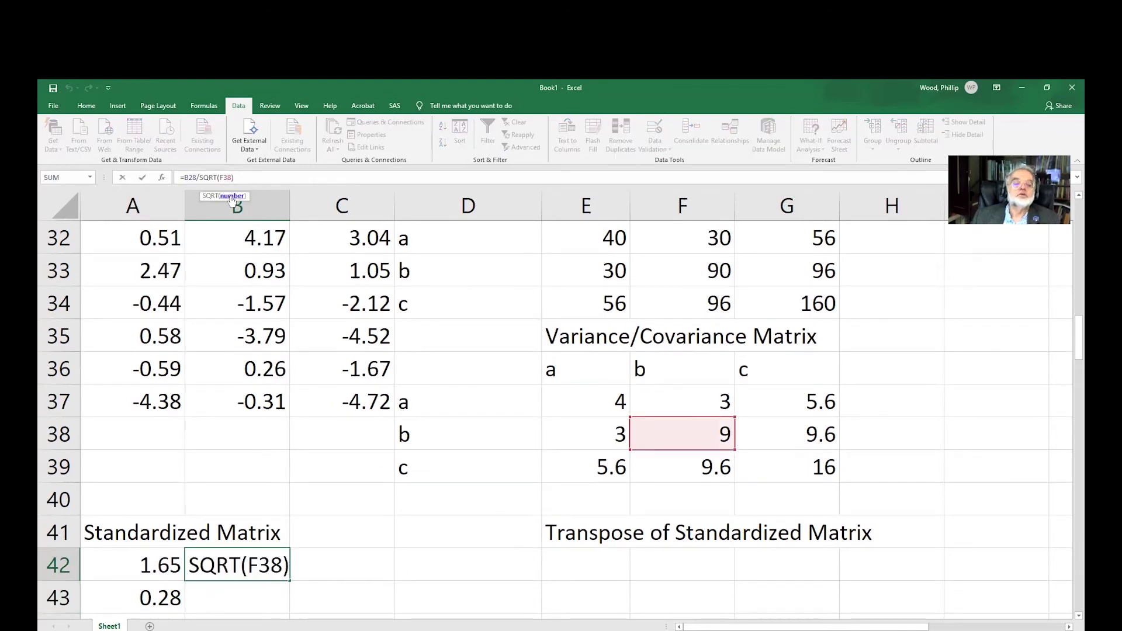
type("$")
key("Return")
key("Up")
key("ctrl+c")
key("shift+Down")
key("shift+Down")
key("shift+Down")
key("shift+Down")
key("shift+Down")
key("shift+Down")
key("shift+Down")
key("shift+Down")
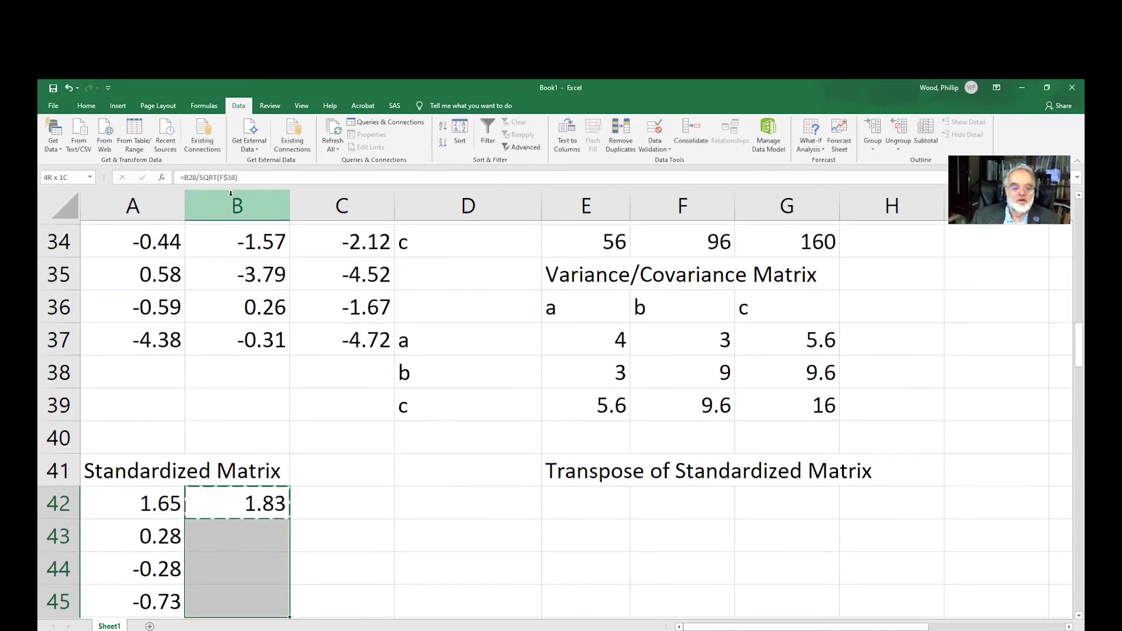
key("shift+Down")
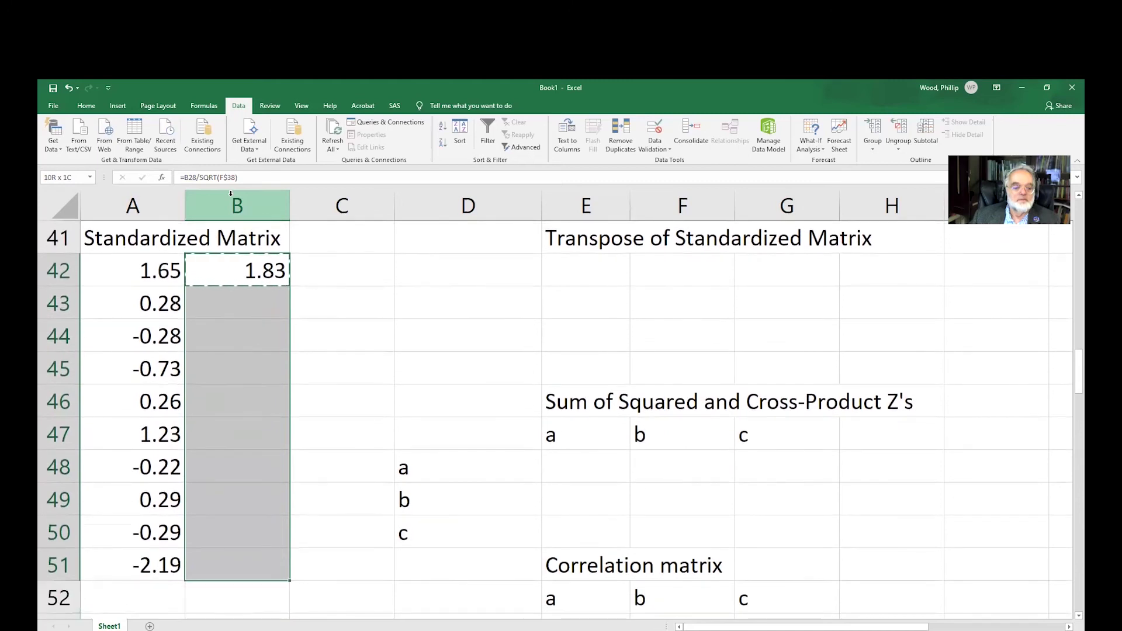
key("ctrl+v")
key("Up")
key("Up")
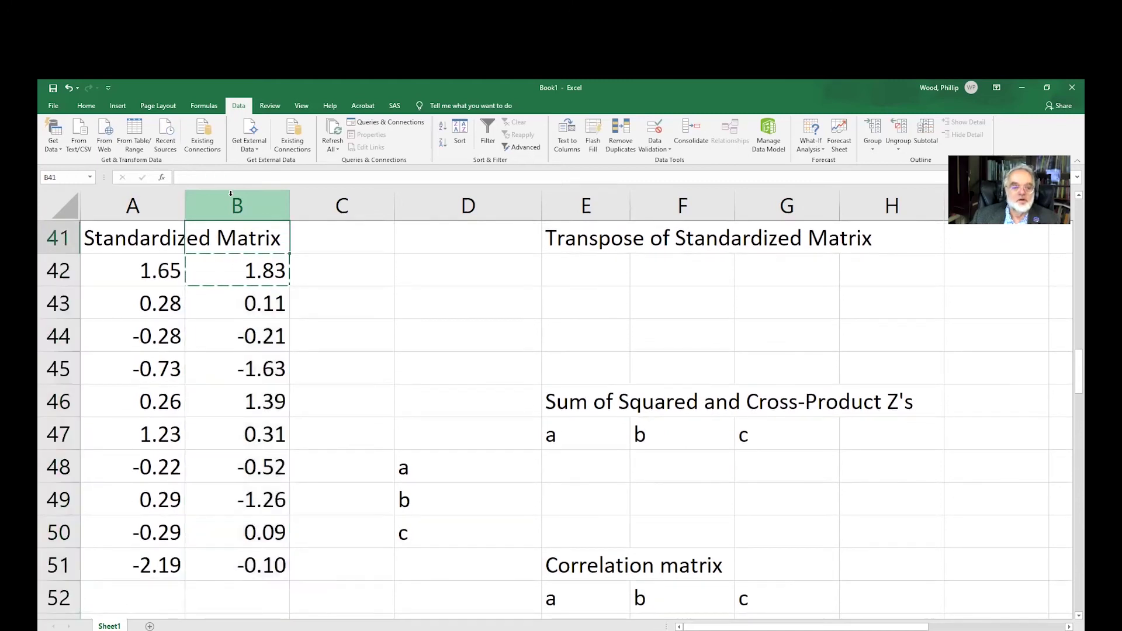
key("Down")
key("Down")
key("Right")
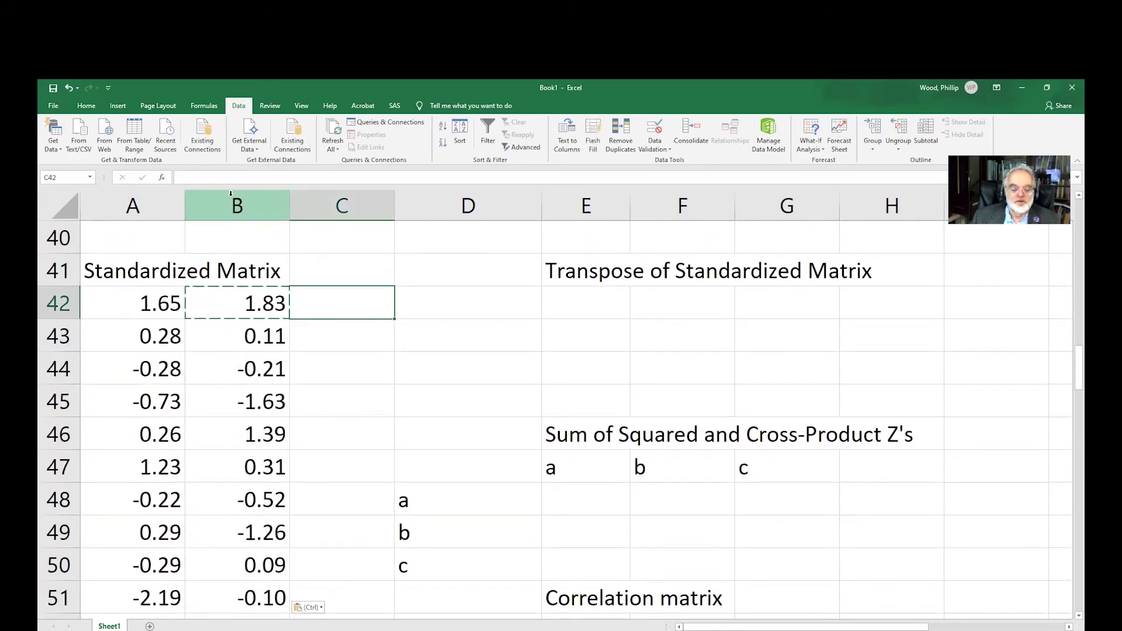
Enter =C28/SQRT(G39) in C42 for the first standardized c score, 2.29
type("=")
key("Up")
key("Up")
key("Up")
key("Up")
key("Up")
key("Up")
key("Up")
key("Up")
key("Up")
key("Up")
key("Up")
key("Up")
key("Up")
key("Up")
key("Up")
key("Up")
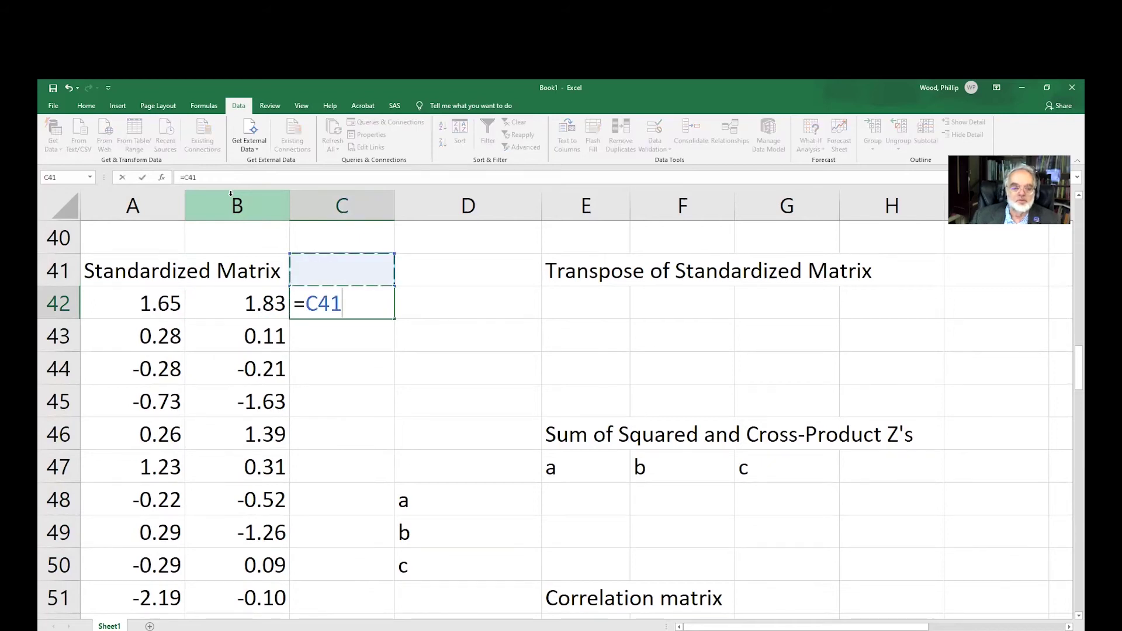
key("Down")
key("Down")
type("/sqrt(")
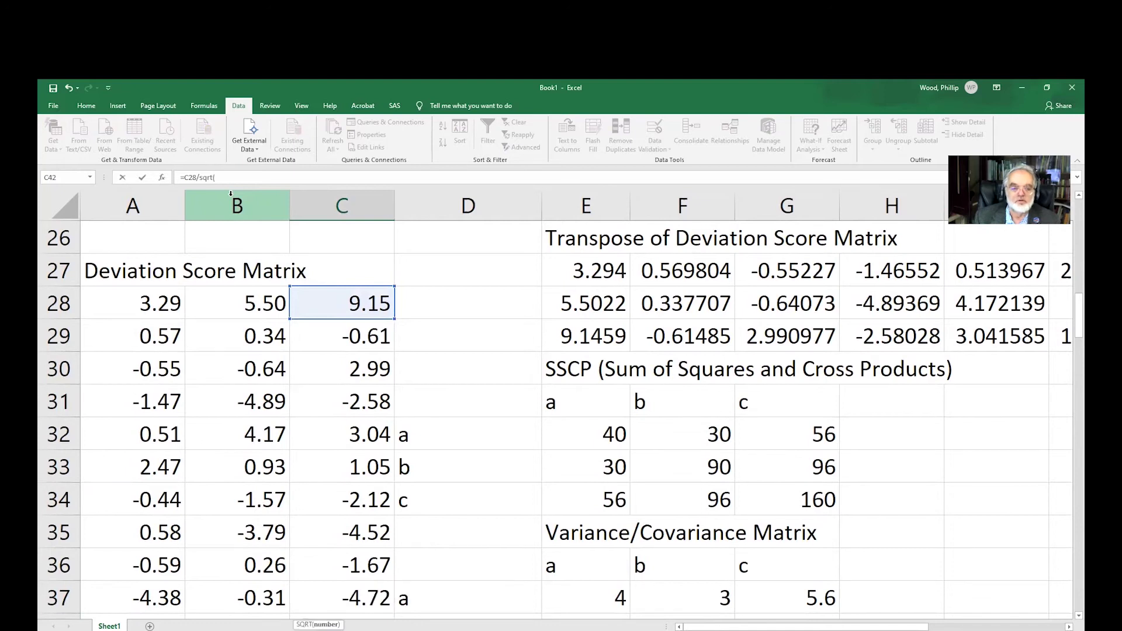
key("Up")
key("Up")
key("Up")
key("Right")
key("Right")
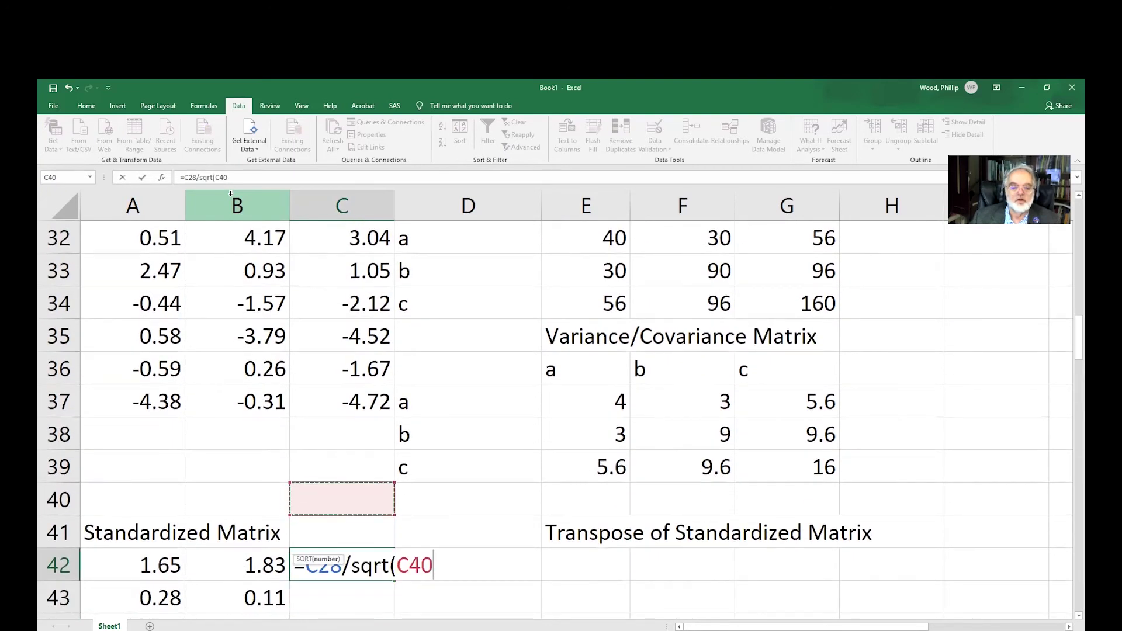
key("Right")
key("Right")
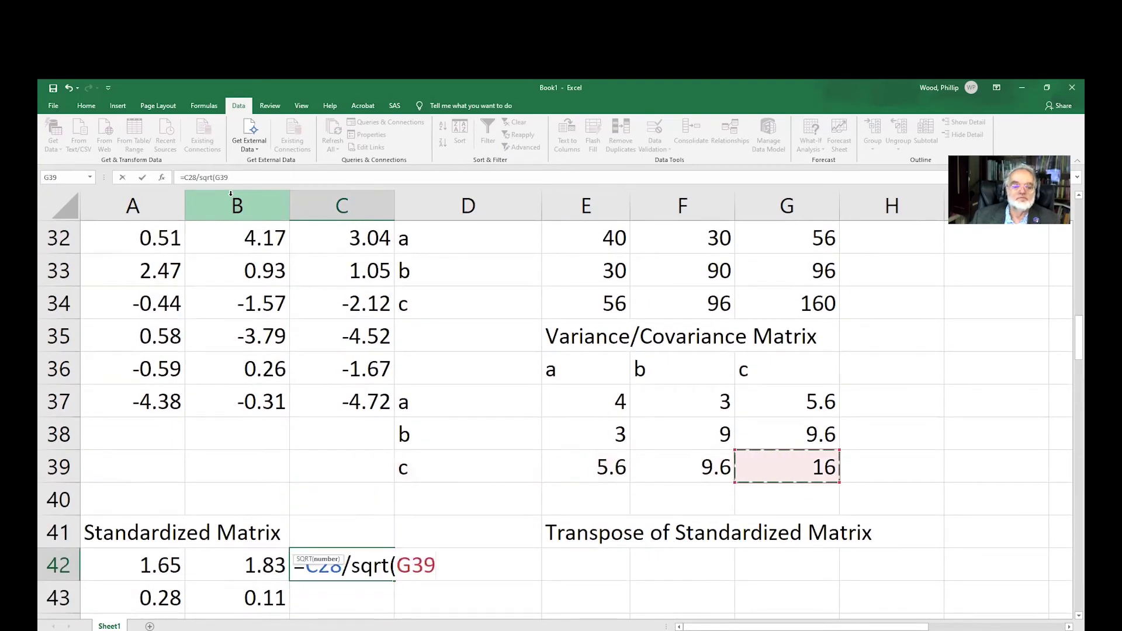
type(")")
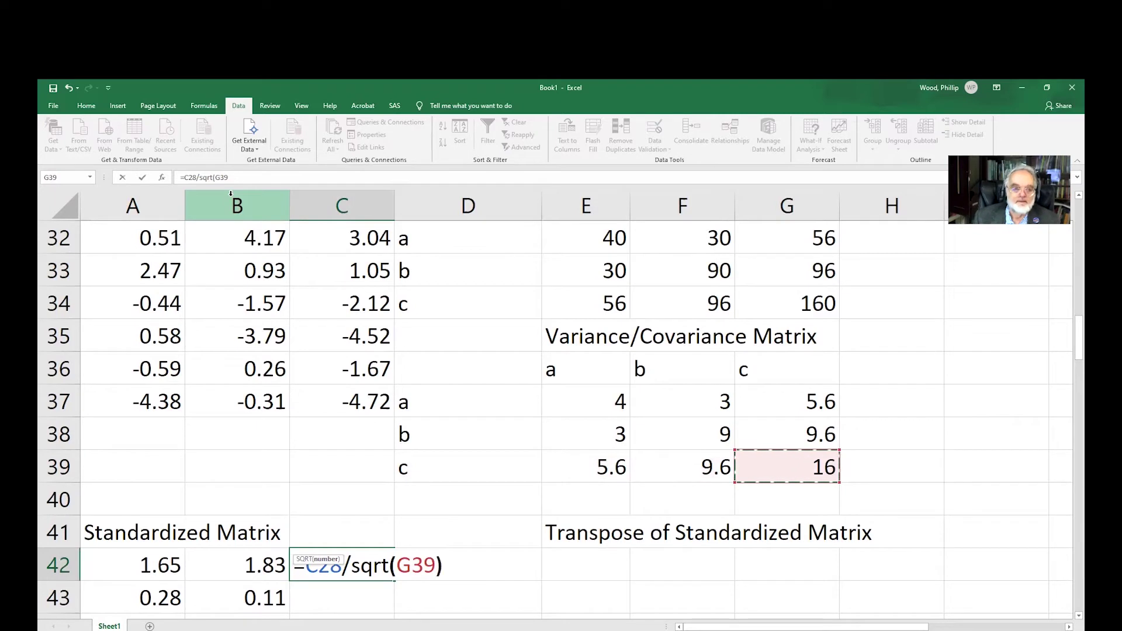
key("Return")
key("Up")
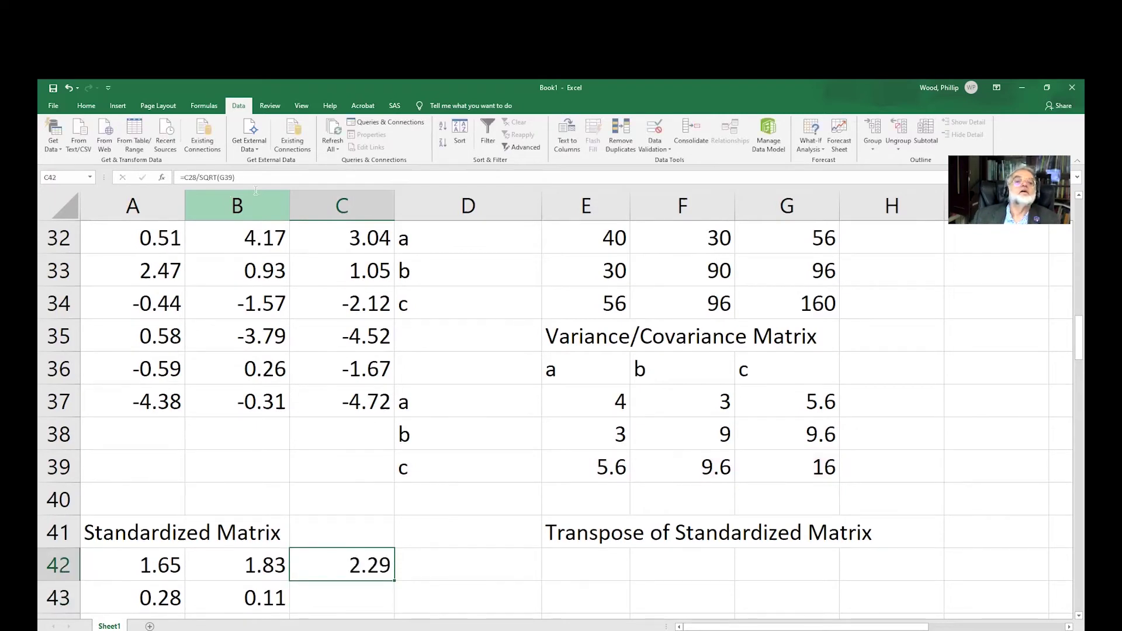
Anchor C42 to =C28/SQRT(G$39) and fill it down C42:C51
left_click(224, 177)
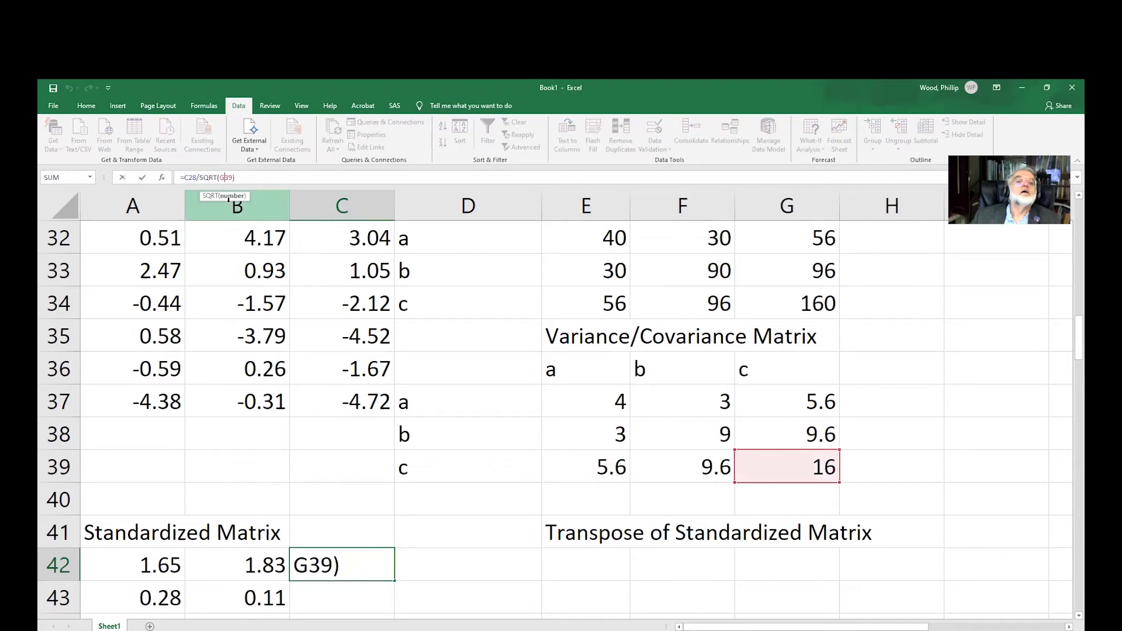
type("$")
key("Return")
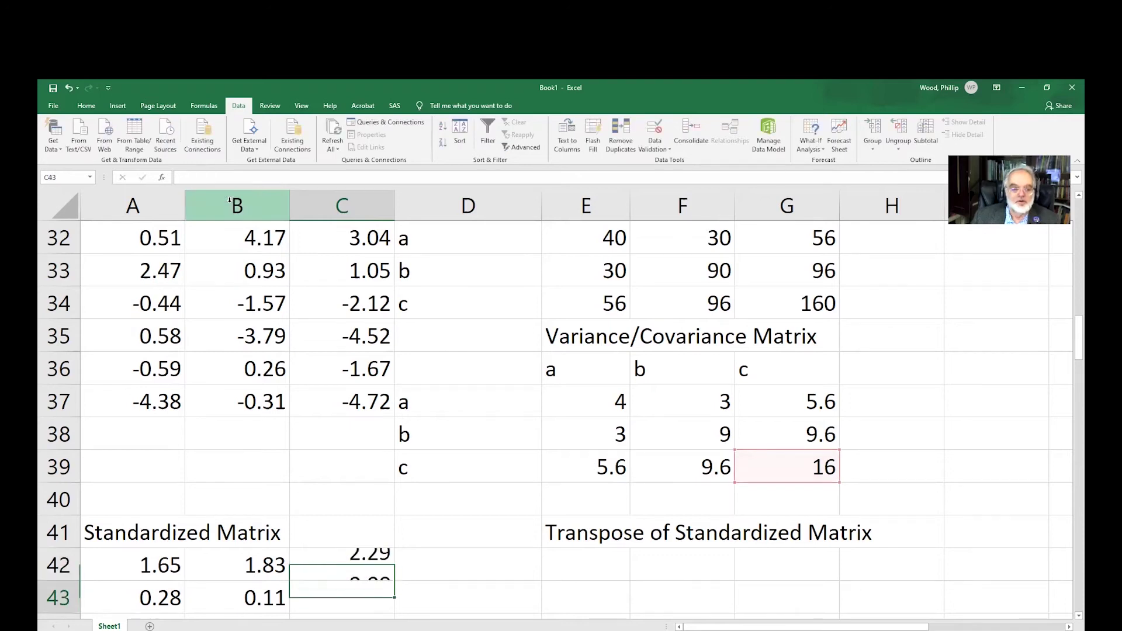
key("Up")
key("ctrl+c")
key("shift+Down")
key("shift+Down")
key("shift+Down")
key("shift+Down")
key("shift+Down")
key("shift+Down")
key("shift+Down")
key("shift+Down")
key("shift+Down")
key("shift+Down")
key("shift+Down")
key("shift+Down")
key("shift+Down")
key("shift+Down")
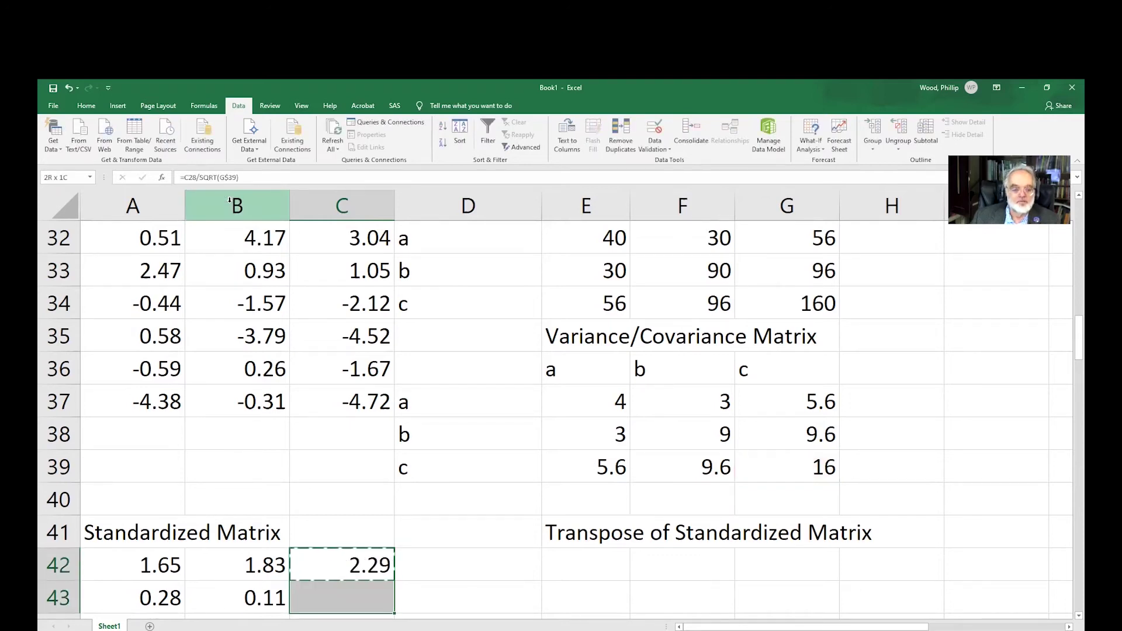
key("shift+Up")
key("shift+Up")
key("shift+Up")
key("shift+Up")
key("shift+Up")
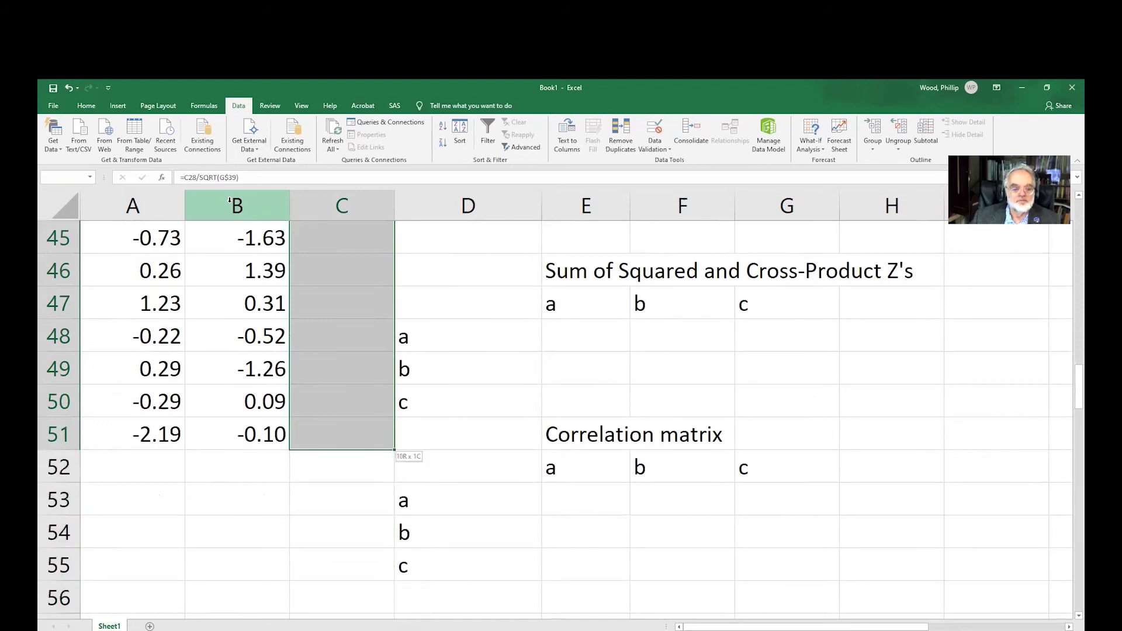
key("ctrl+v")
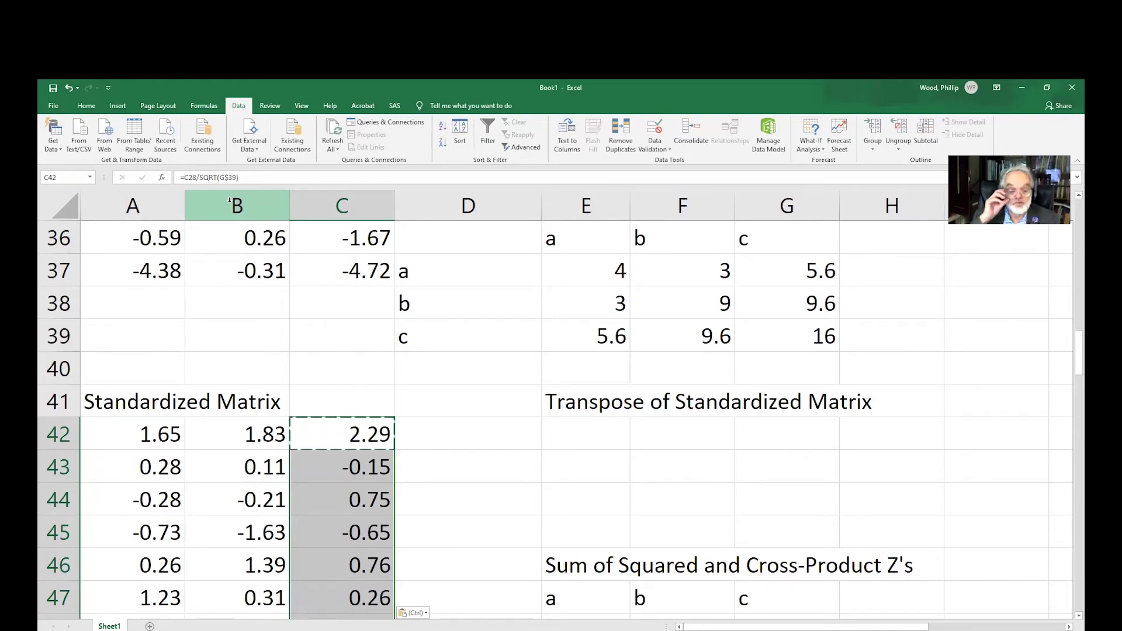
scroll(230, 201, "down", 1)
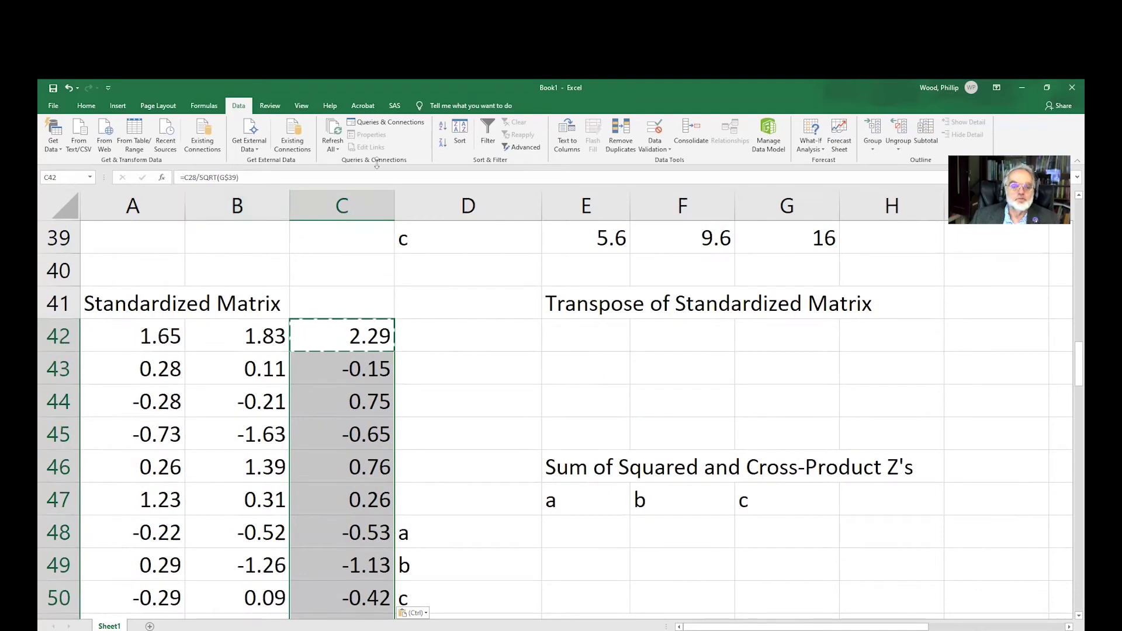
Enter {=TRANSPOSE(A42:C51)} as an array formula across E42:N44
left_click(554, 331)
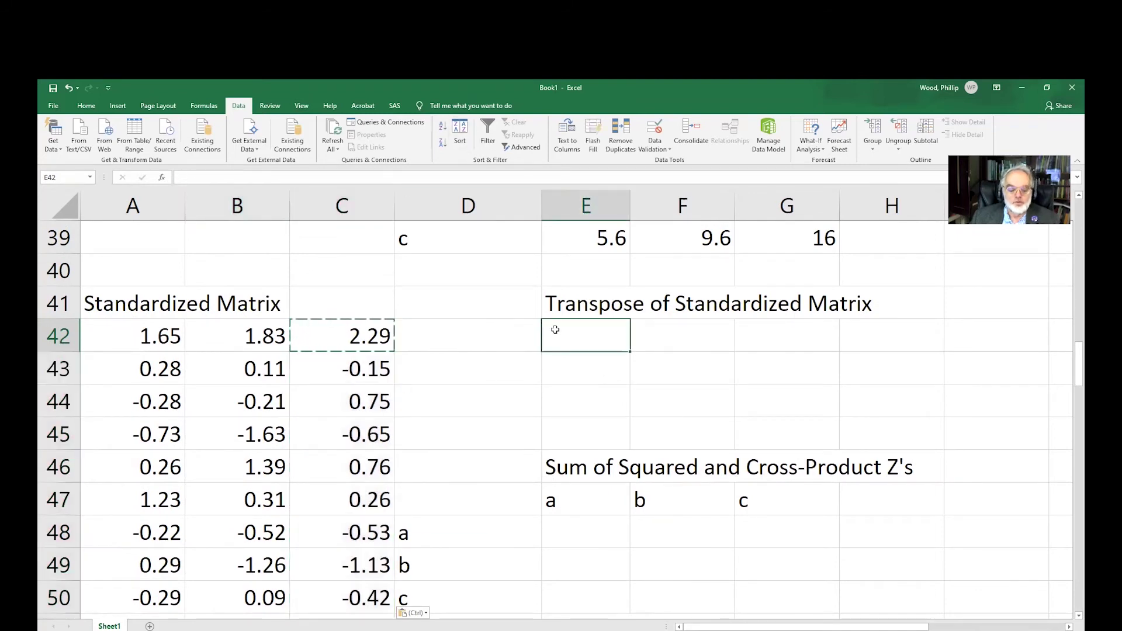
key("shift+Down")
key("shift+Down")
key("shift+Right")
key("shift+Right")
key("shift+Right")
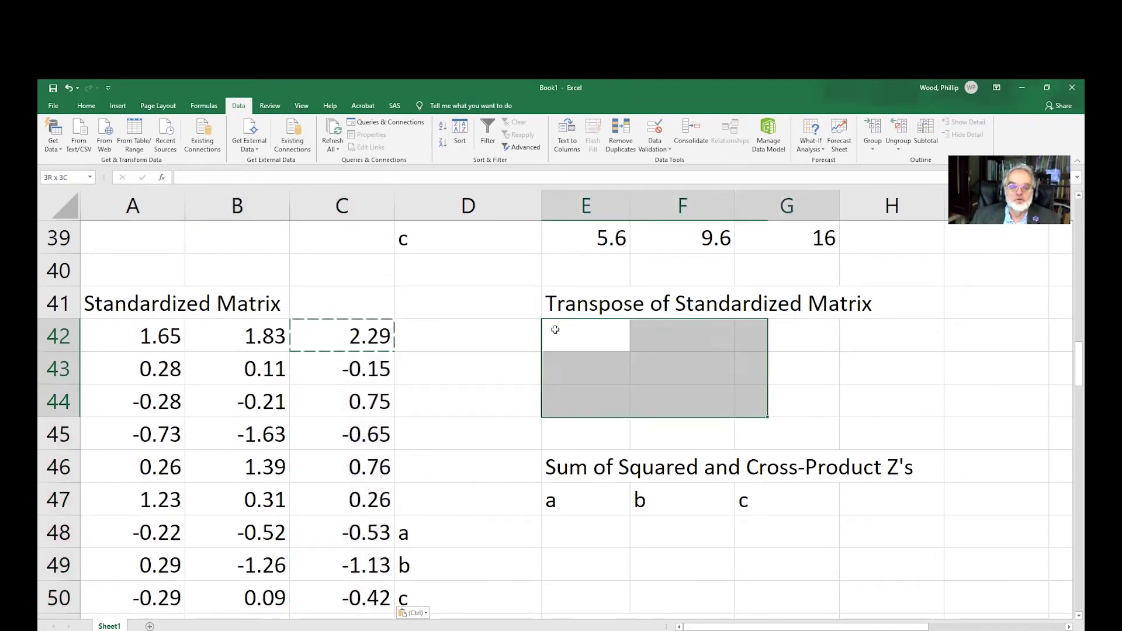
key("shift+Right")
key("shift+Right")
key("shift+Right")
key("shift+Right")
key("shift+Right")
key("shift+Right")
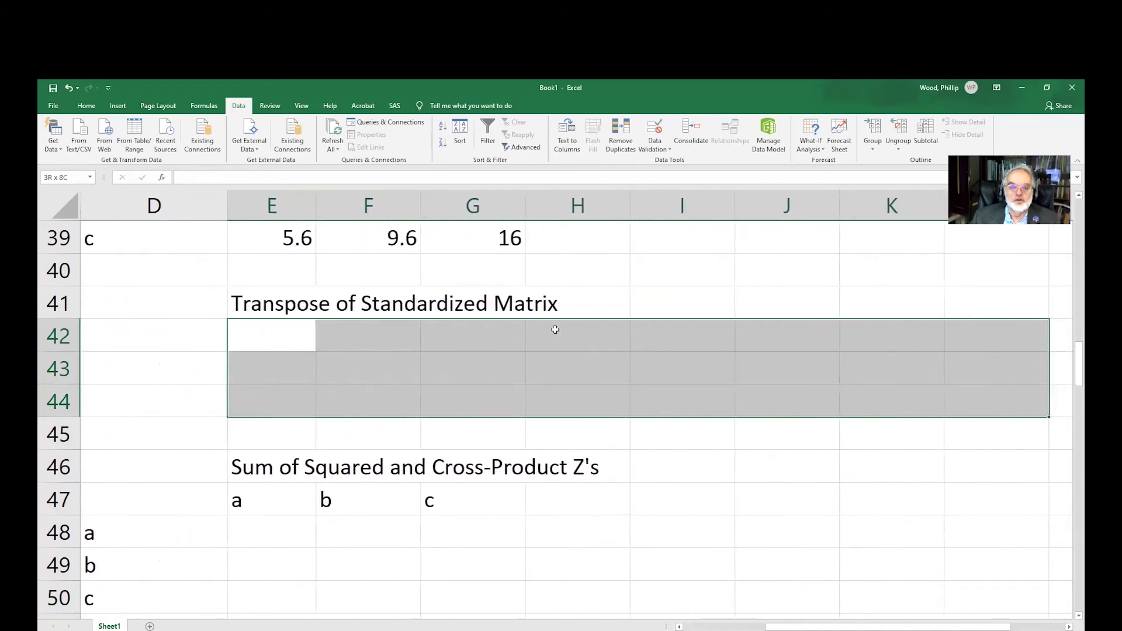
type("=")
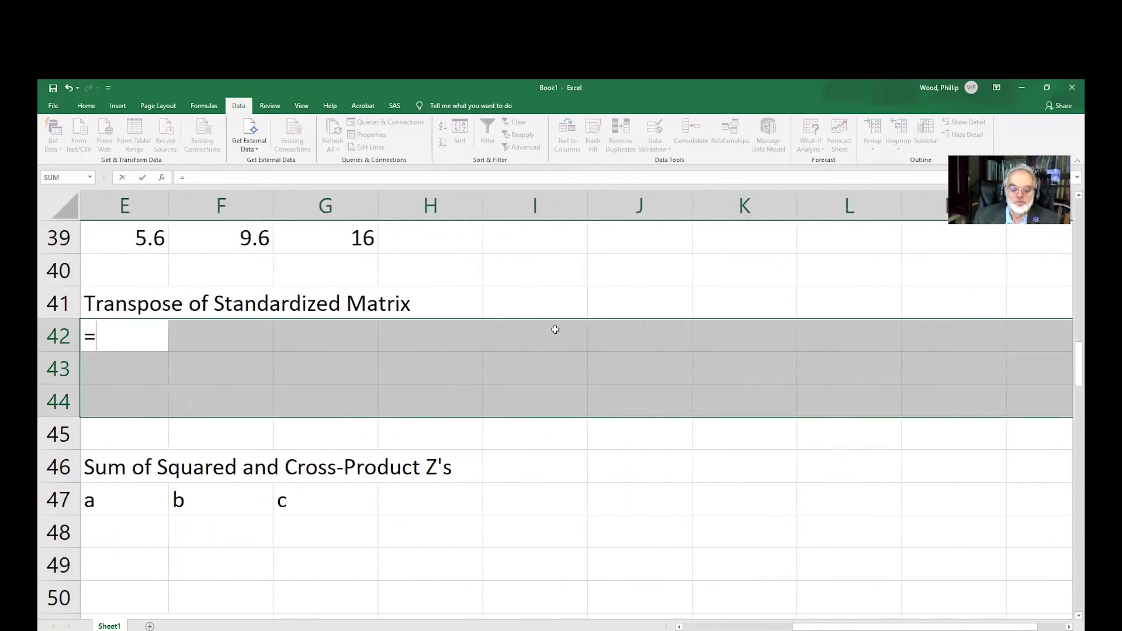
type("transpo")
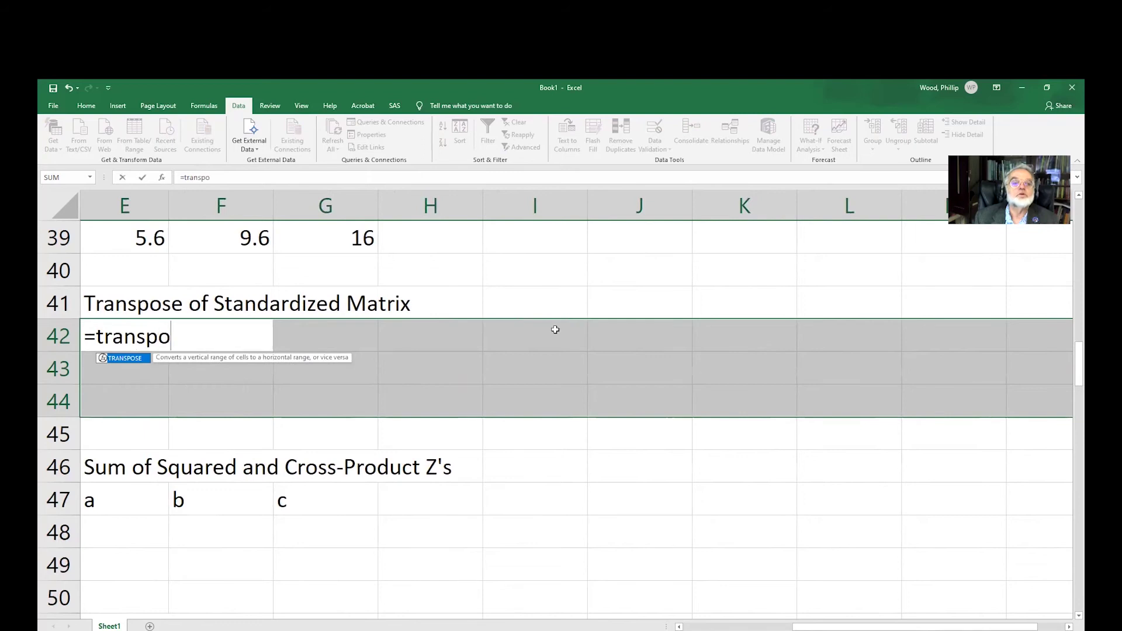
type("se(")
key("Left")
key("Left")
key("Left")
key("Left")
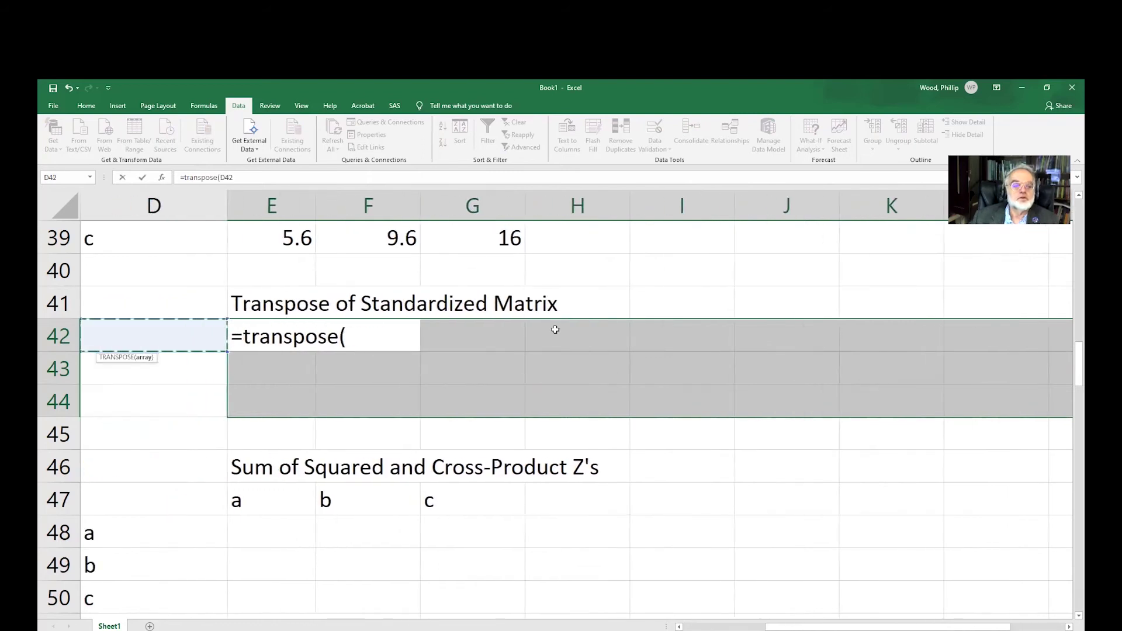
key("shift+Right")
key("shift+Right")
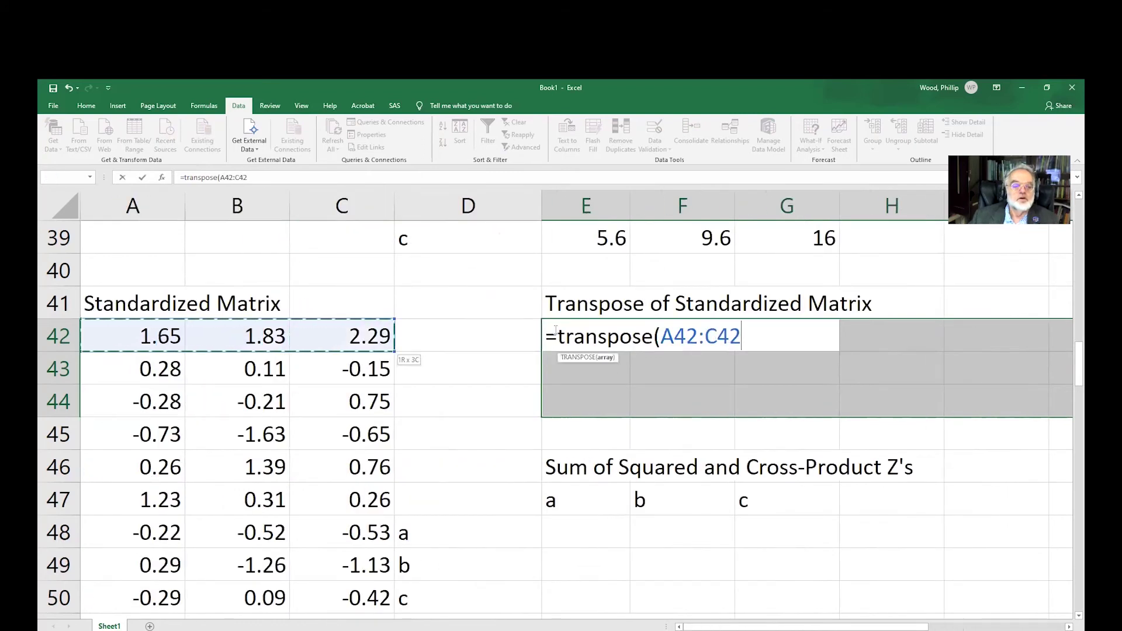
key("shift+Down")
key("shift+Down")
key("shift+Down")
key("shift+Down")
key("shift+Down")
key("shift+Down")
key("shift+Down")
key("shift+Down")
key("shift+Down")
key("shift+Down")
key("shift+Down")
key("shift+Down")
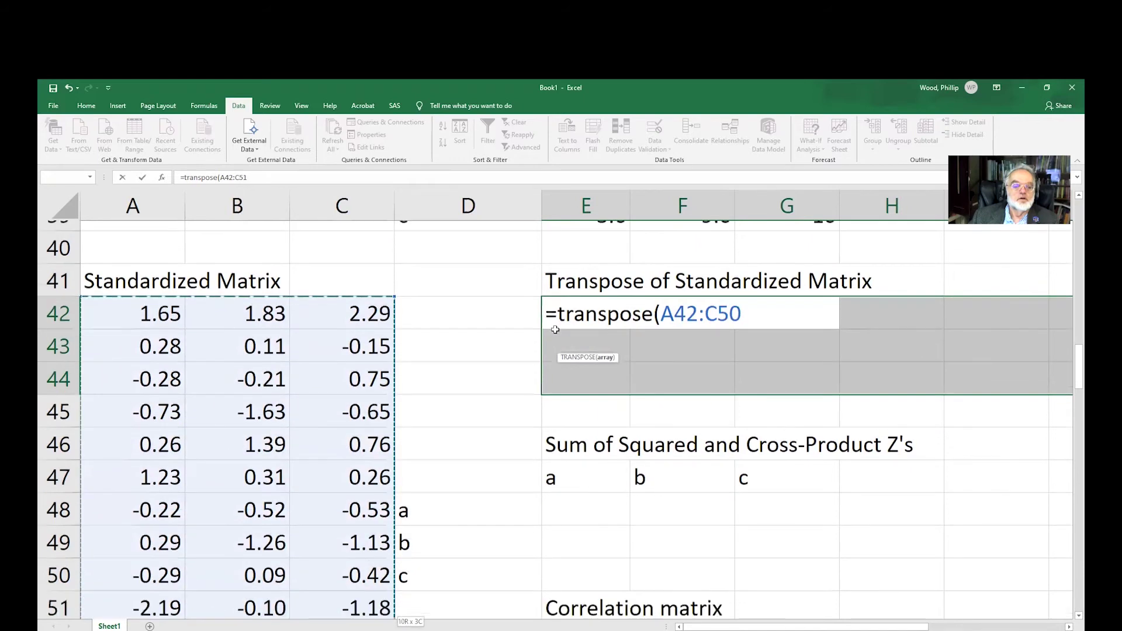
key("shift+Up")
key("shift+Up")
key("shift+Up")
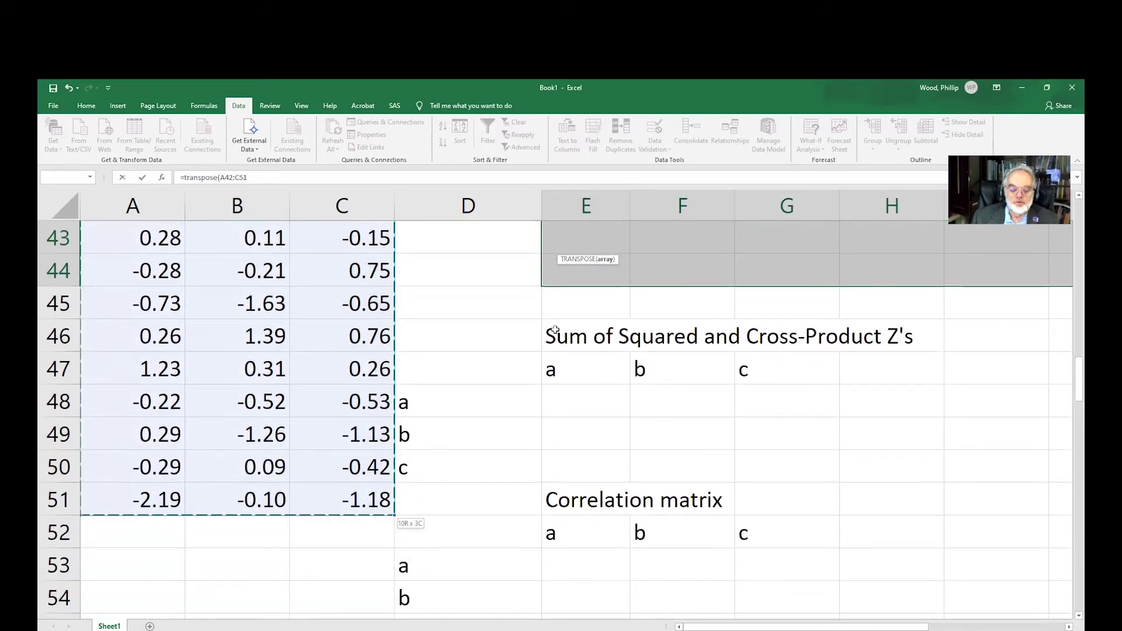
type(")")
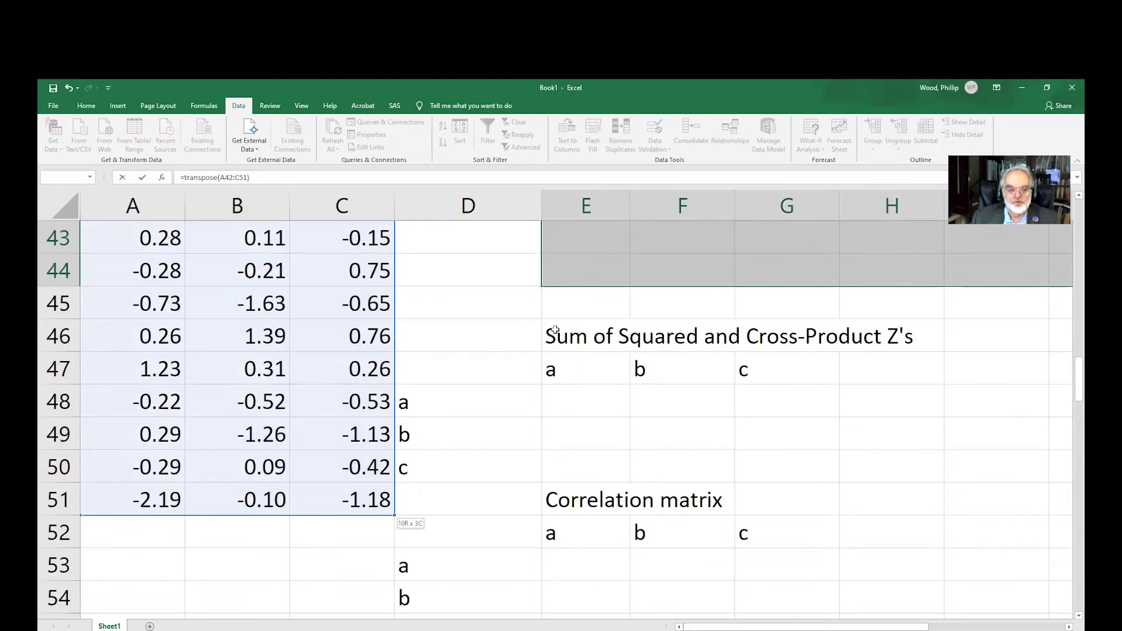
key("ctrl+shift+Return")
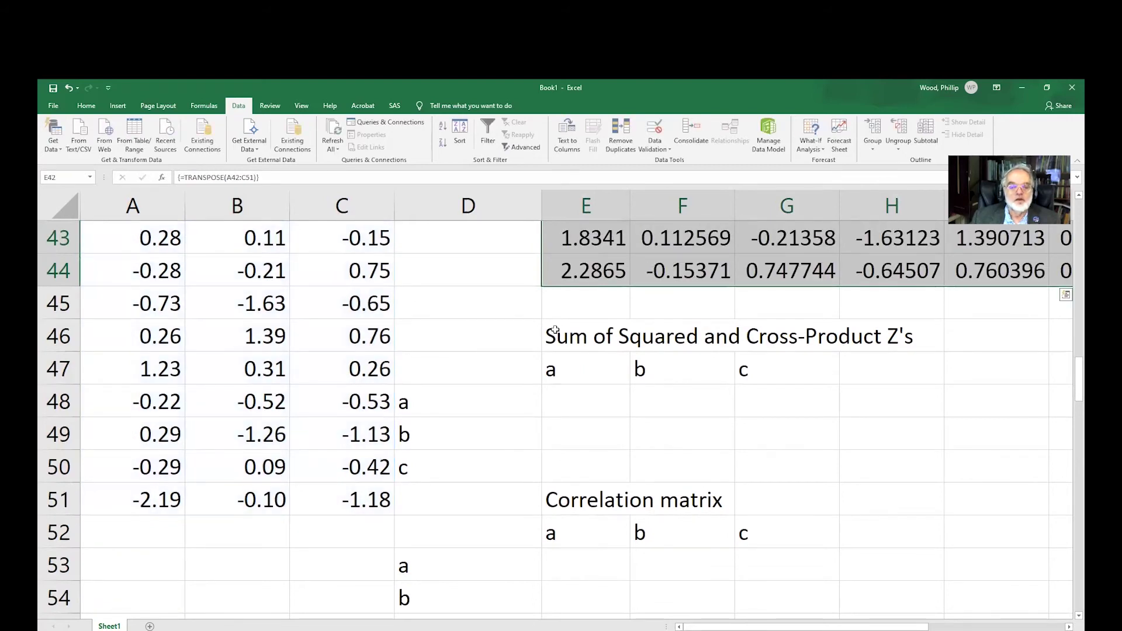
key("Down")
key("Down")
key("Down")
key("Down")
key("Down")
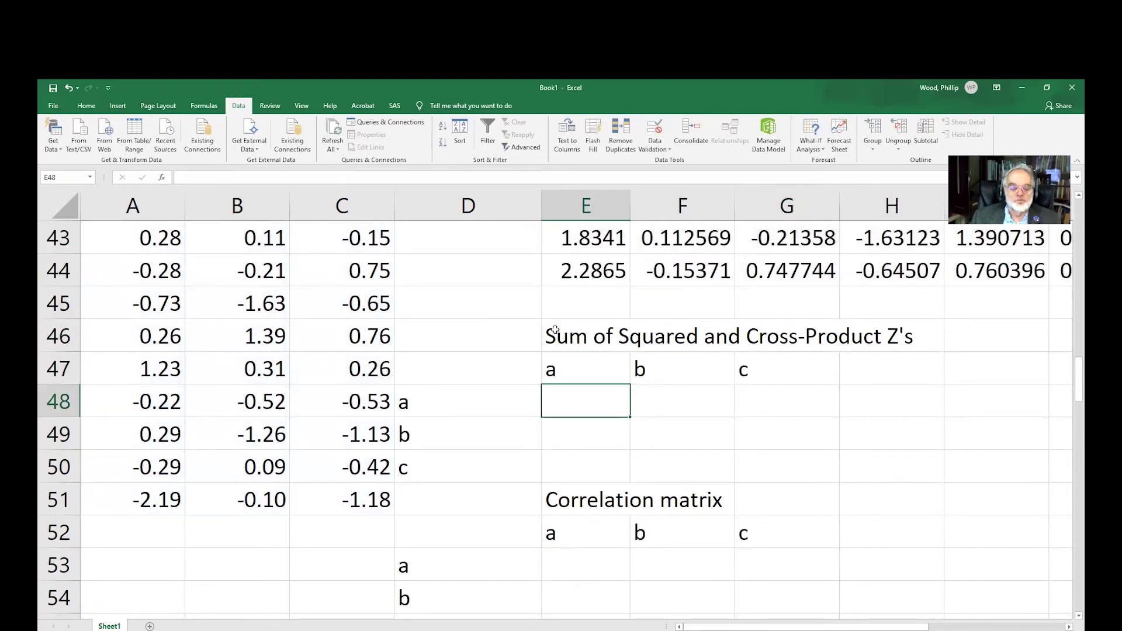
Enter {=MMULT(E42:N44,A42:C51)} as an array formula in E48:G50
key("shift+Down")
key("shift+Down")
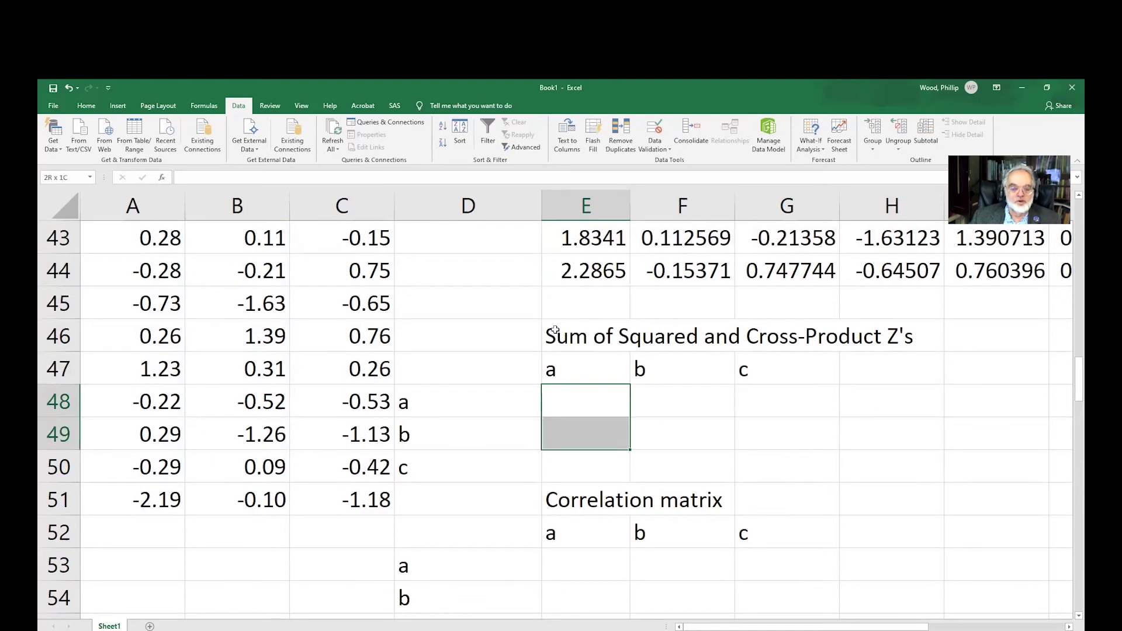
key("shift+Right")
key("shift+Right")
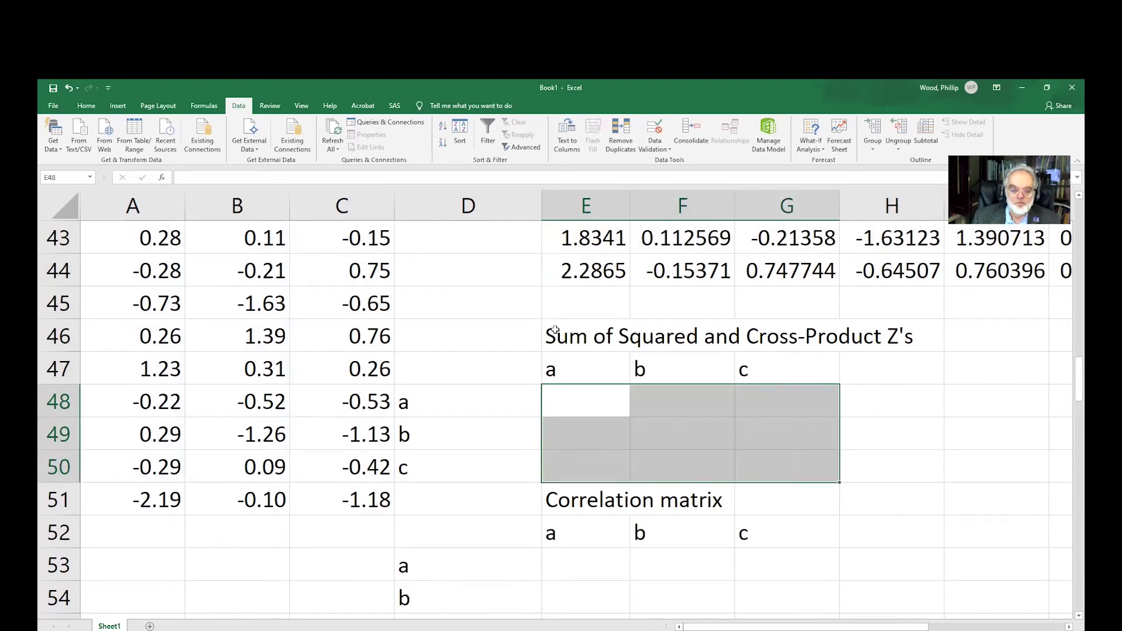
type("=mmult(")
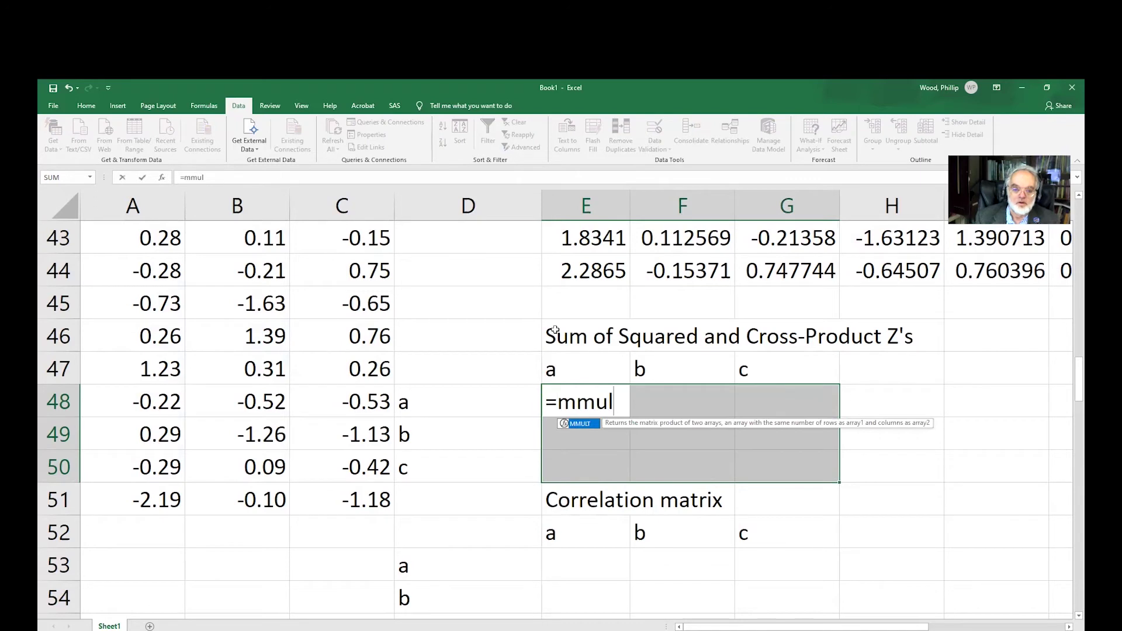
key("Up")
key("Up")
key("Up")
key("Up")
key("Up")
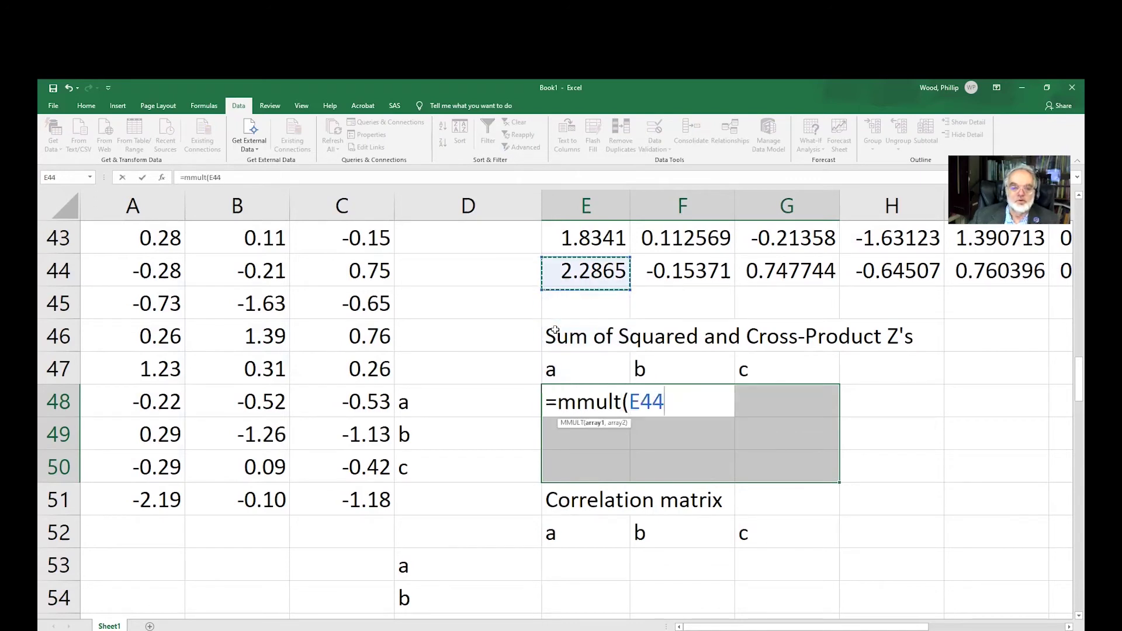
key("shift+Up")
key("shift+Down")
key("shift+Right")
key("shift+Right")
key("shift+Right")
key("shift+Right")
key("shift+Right")
key("shift+Right")
key("shift+Right")
key("shift+Right")
key("shift+Right")
key("shift+Right")
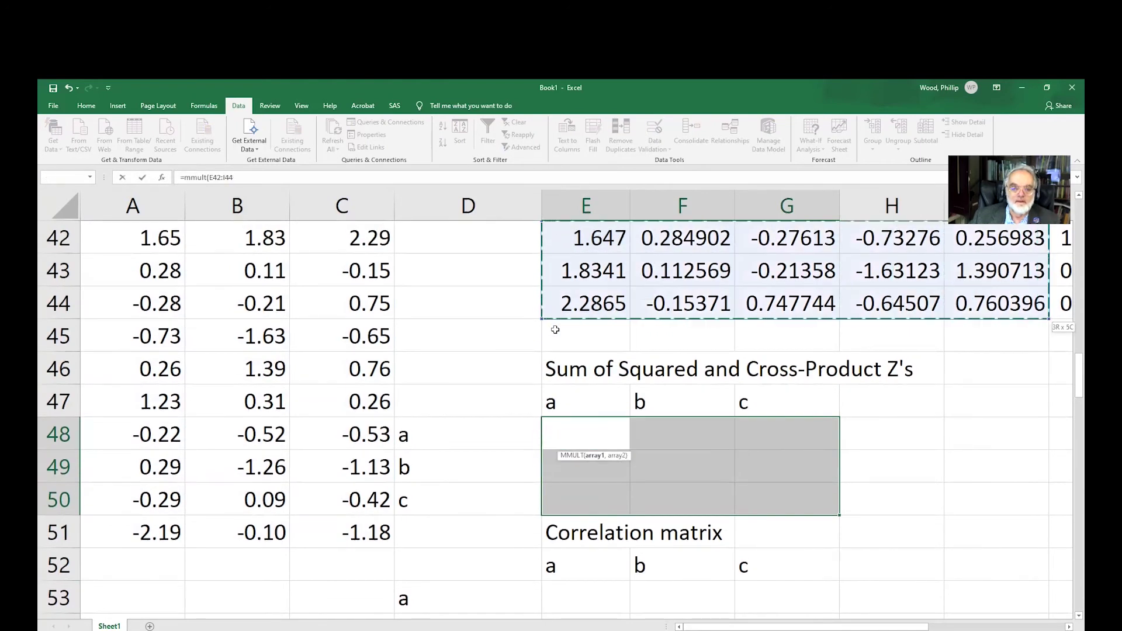
key("shift+Left")
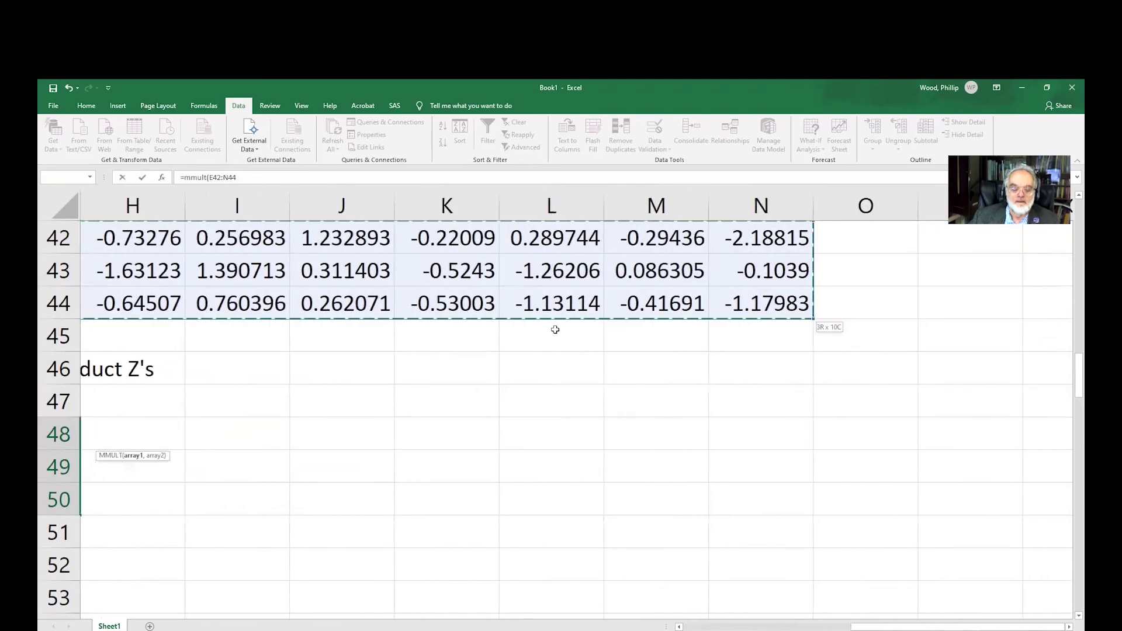
type(",")
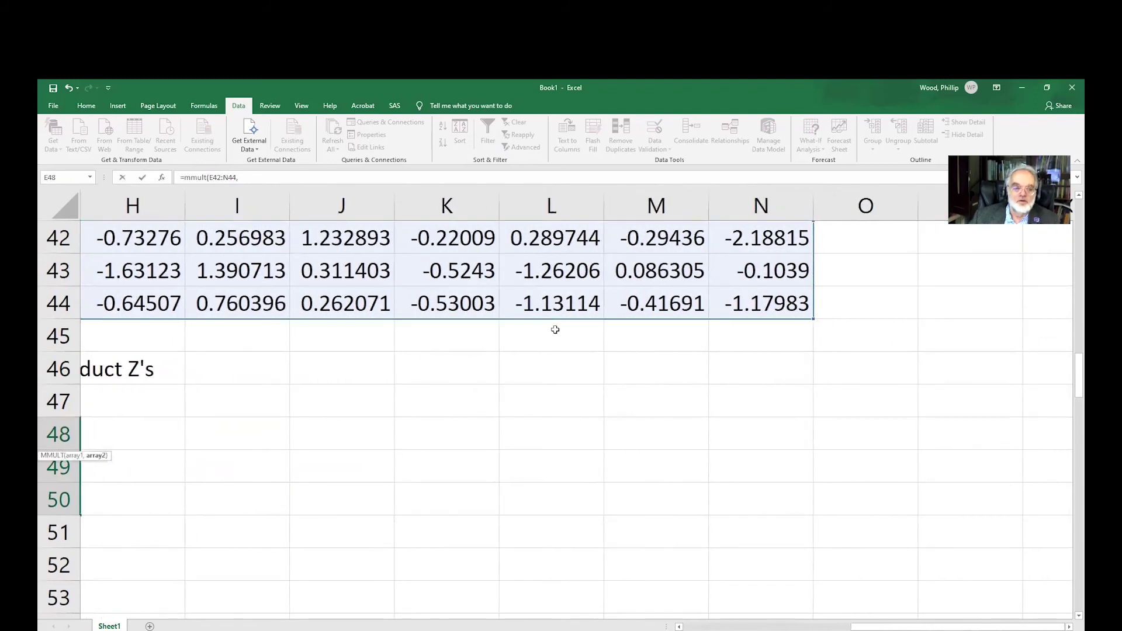
key("Left")
key("Left")
key("Left")
key("Left")
key("Up")
key("Up")
key("Up")
key("Up")
key("Up")
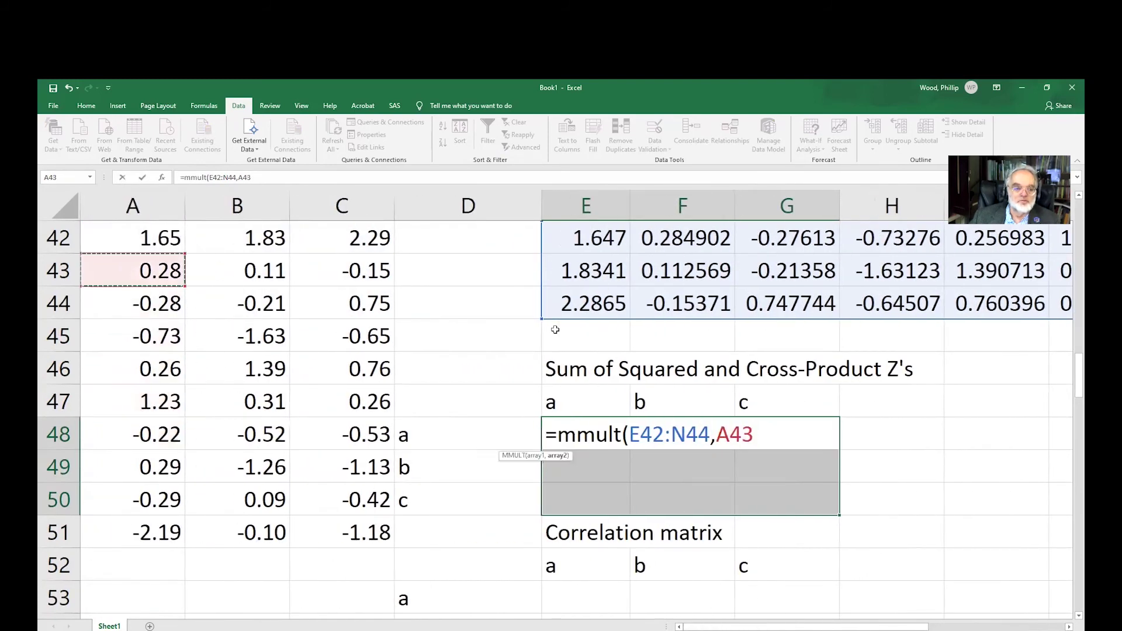
key("Up")
key("Up")
key("Down")
key("shift+Right")
key("shift+Right")
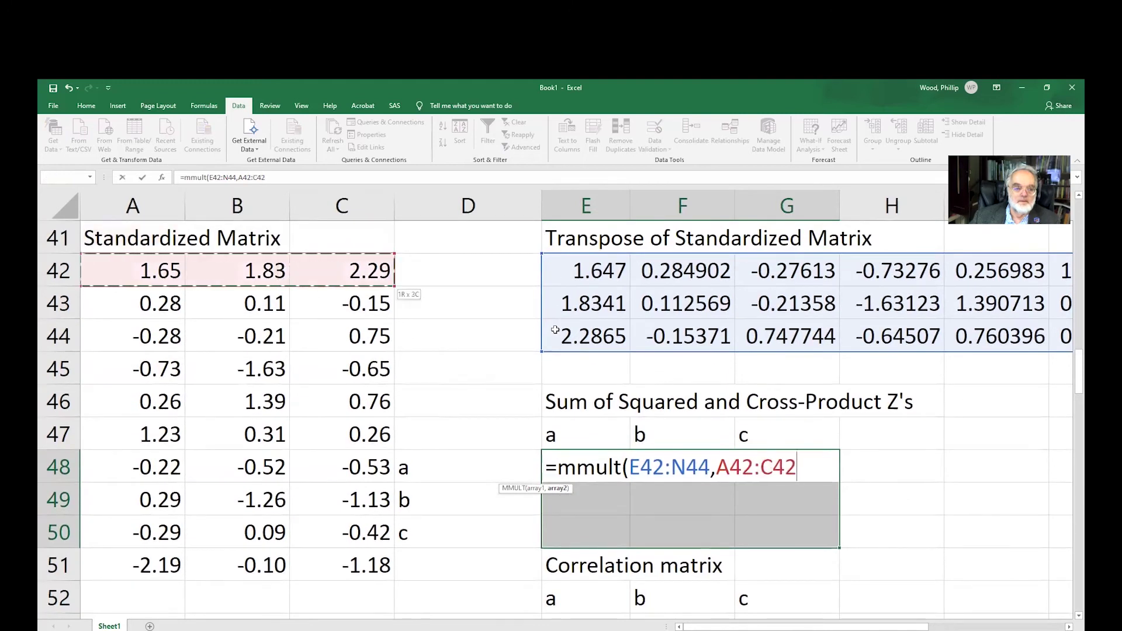
key("shift+Down")
key("shift+Down")
key("shift+Down")
key("shift+Down")
key("shift+Down")
key("shift+Down")
key("shift+Down")
key("shift+Down")
key("shift+Down")
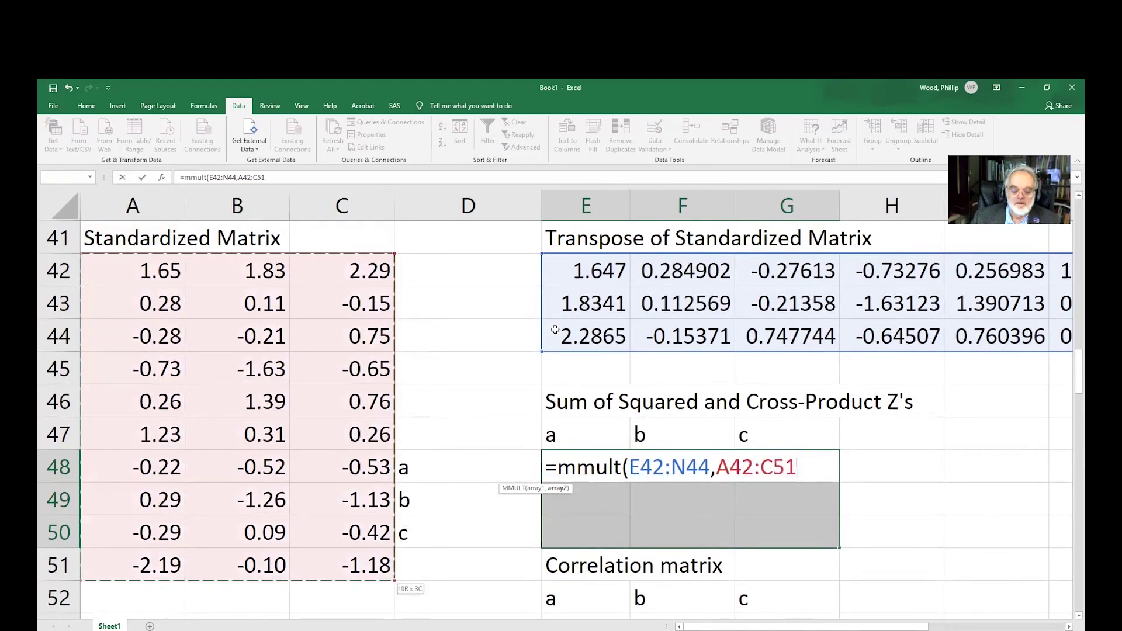
type(")")
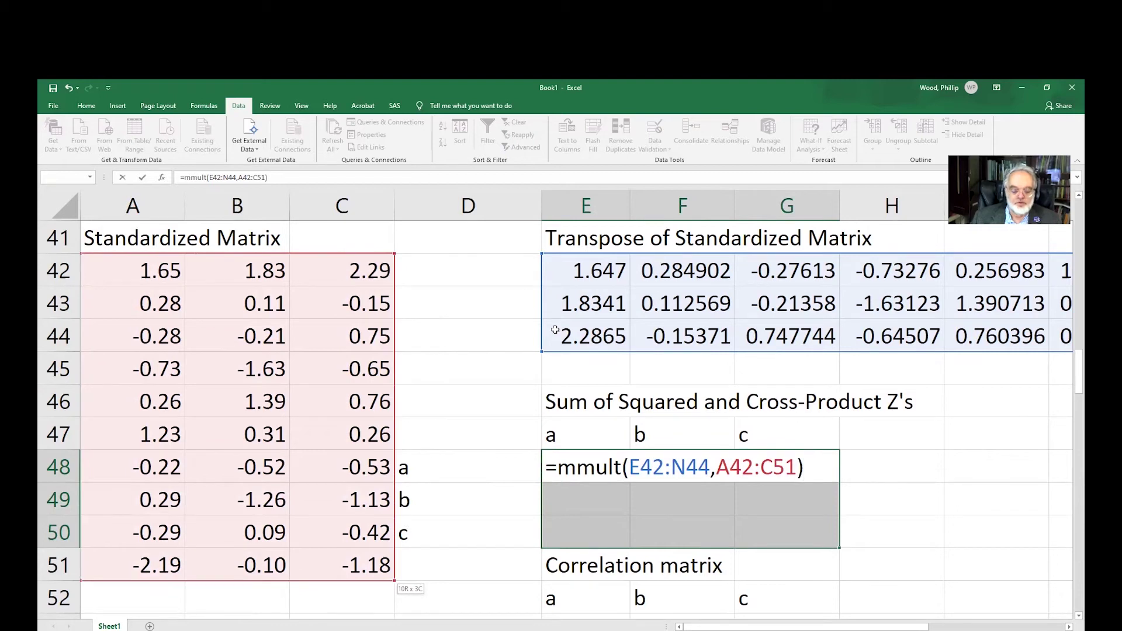
key("ctrl+shift+Return")
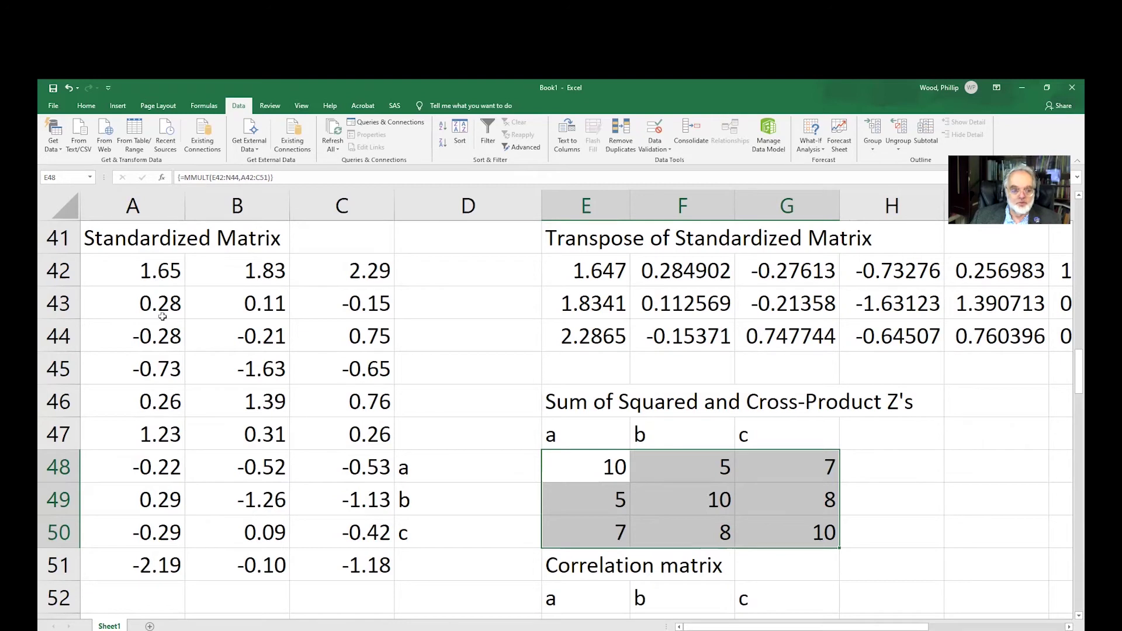
left_click(612, 476)
left_click(690, 494)
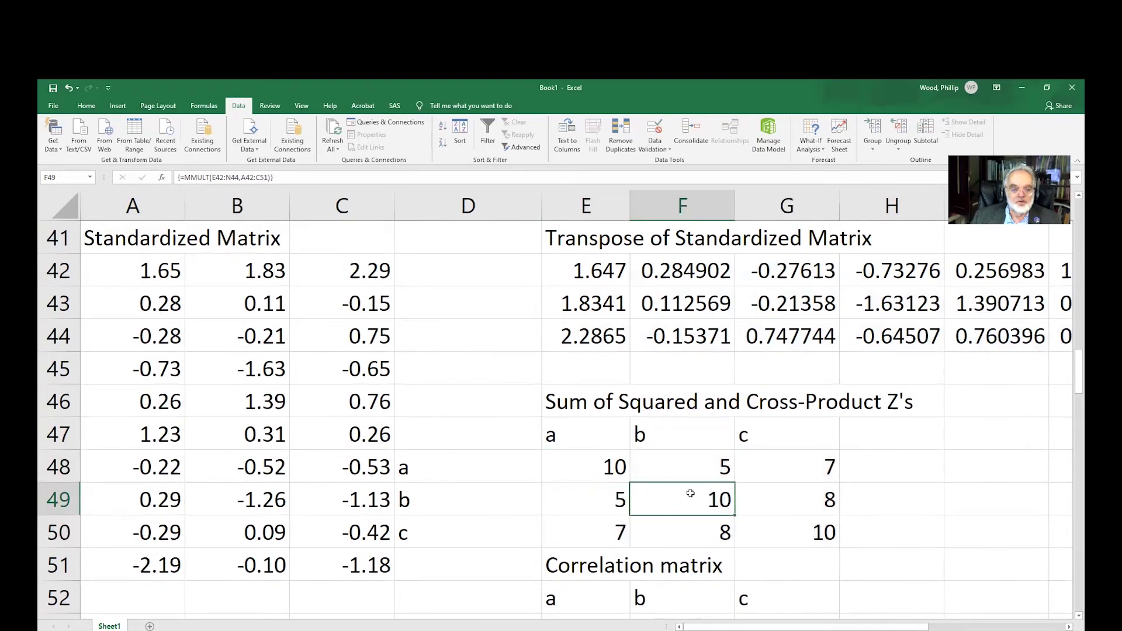
left_click(771, 522)
left_click(613, 466)
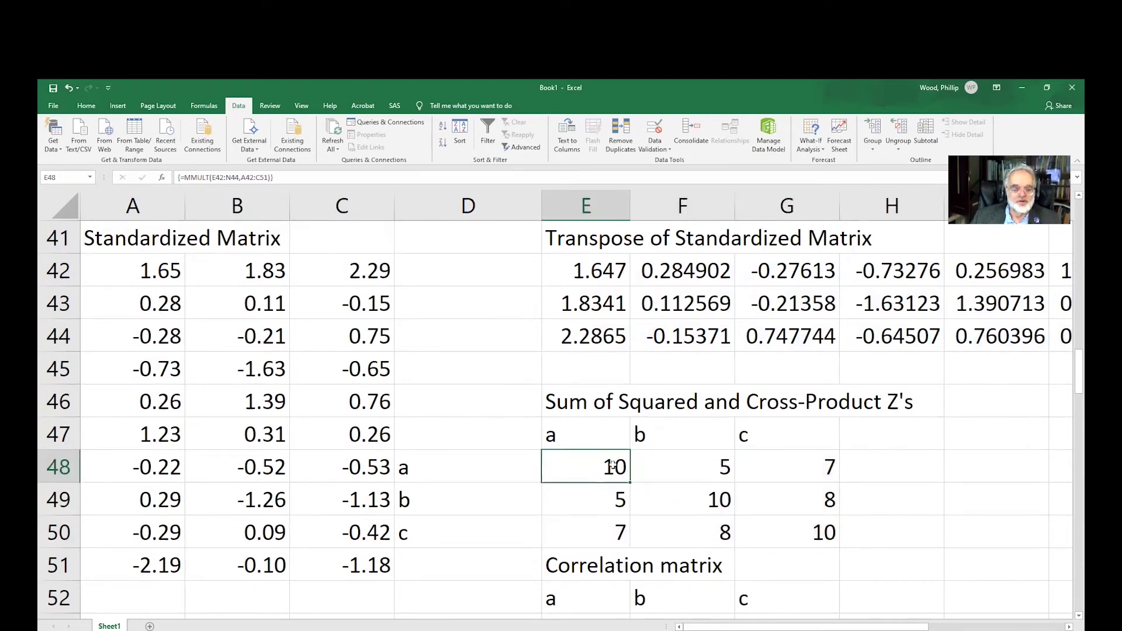
left_click(706, 468)
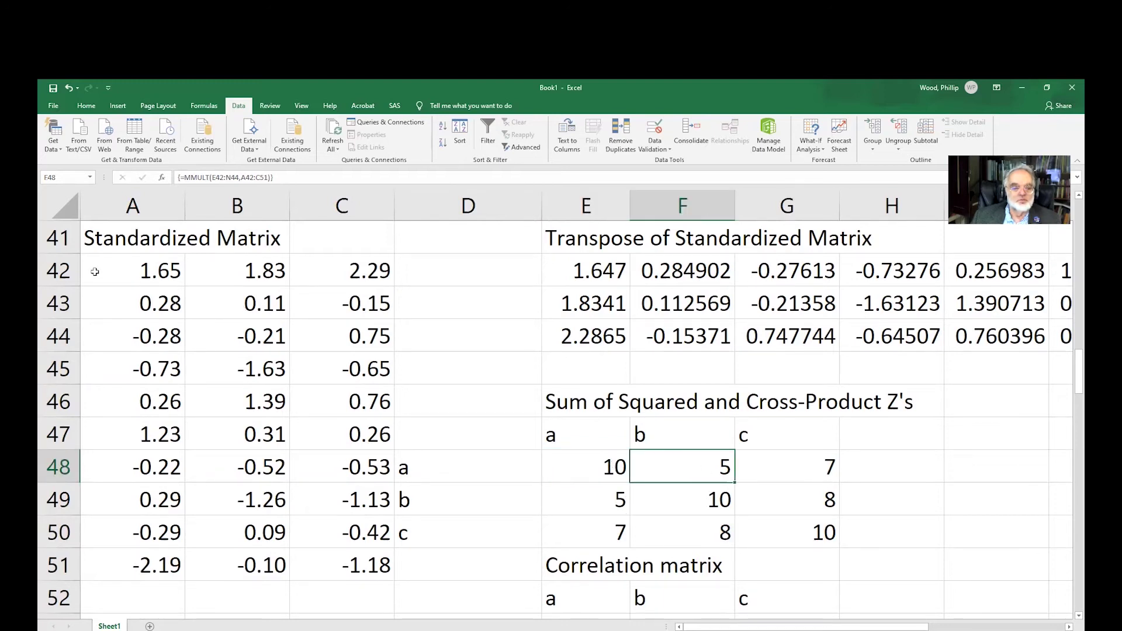
left_click(138, 272)
left_click(226, 271)
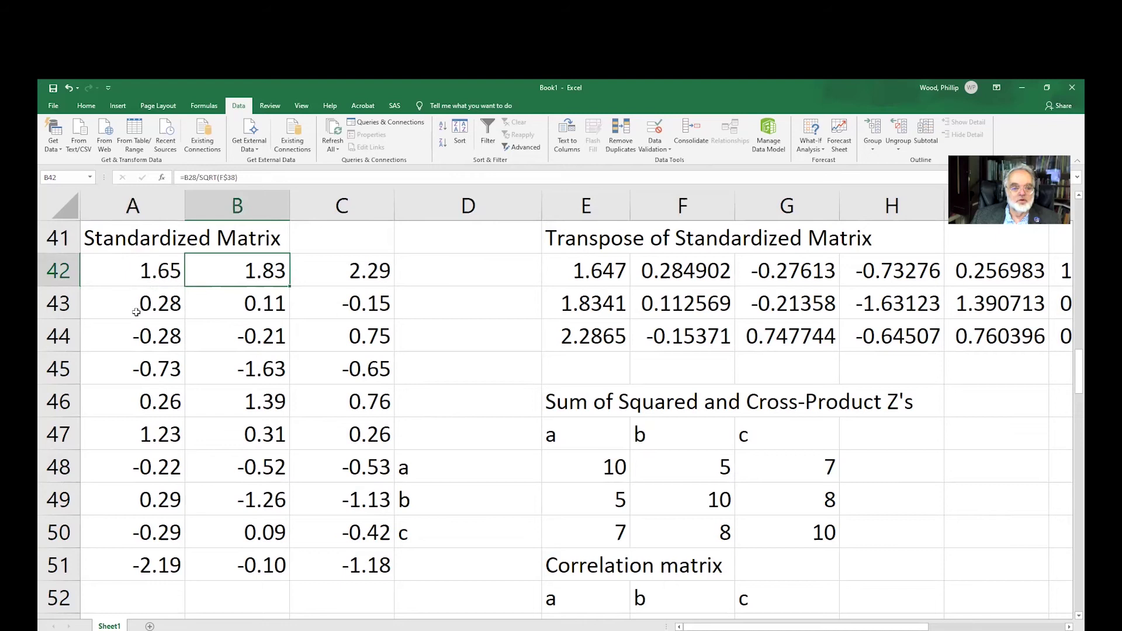
left_click(136, 312)
left_click(687, 469)
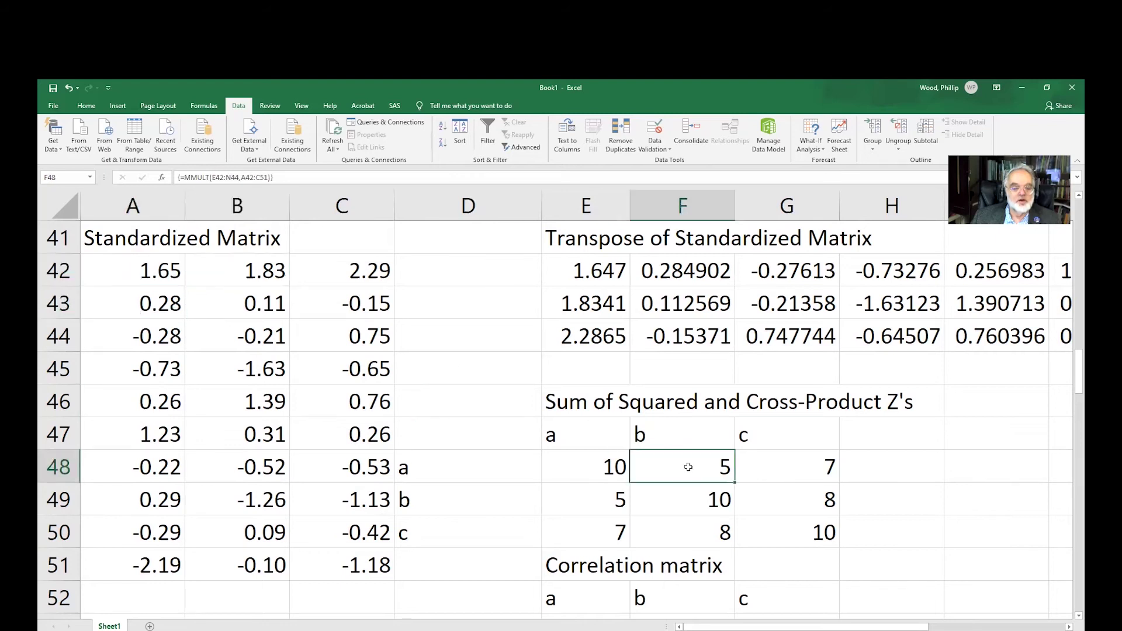
scroll(684, 456, "down", 2)
scroll(629, 307, "up", 1)
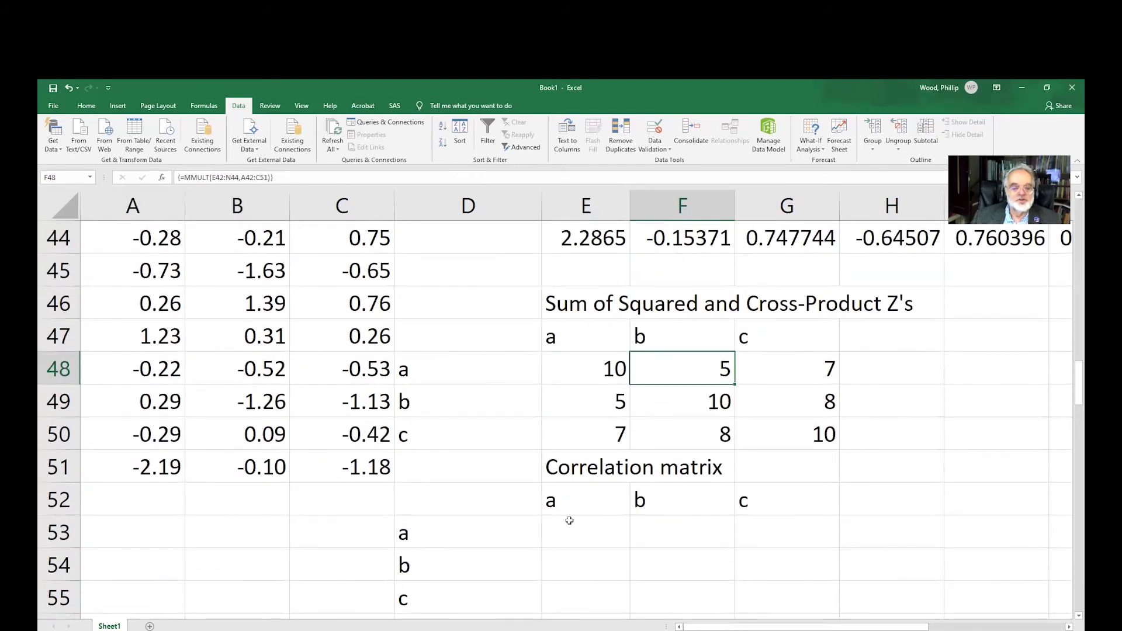
Enter =E48/10 in E53 and paste it across E53:G55, giving correlations 1, 0.5, 0.7, 0.8
left_click(580, 532)
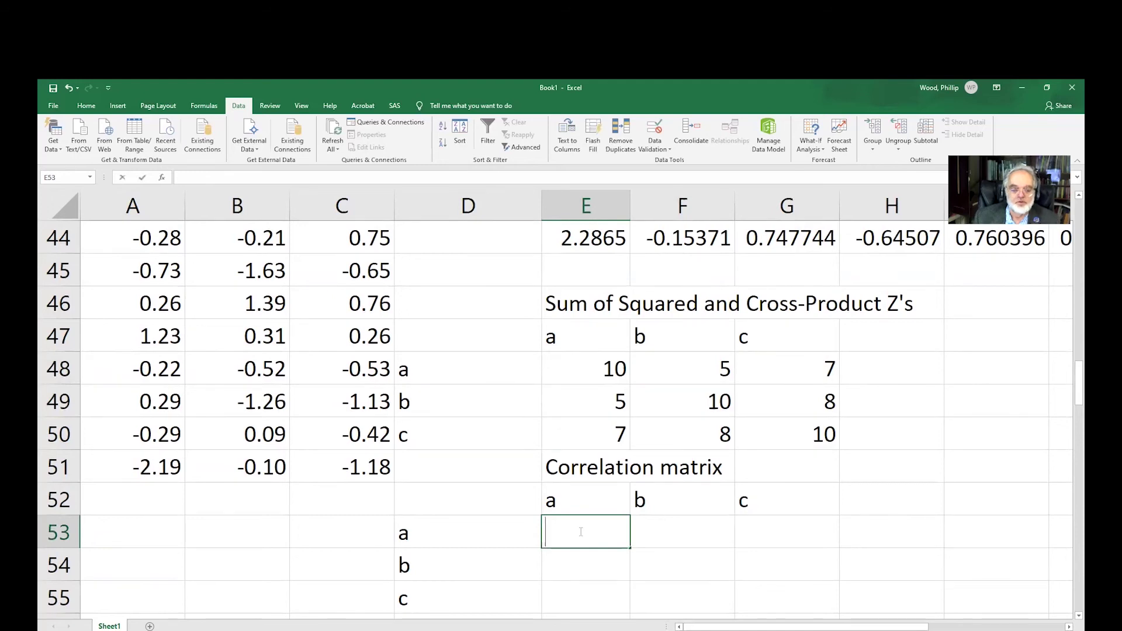
type("=")
key("Up")
key("Up")
key("Up")
key("Up")
key("Up")
type("/10")
key("ctrl+Return")
key("ctrl+c")
key("shift+Down")
key("shift+Down")
key("shift+Right")
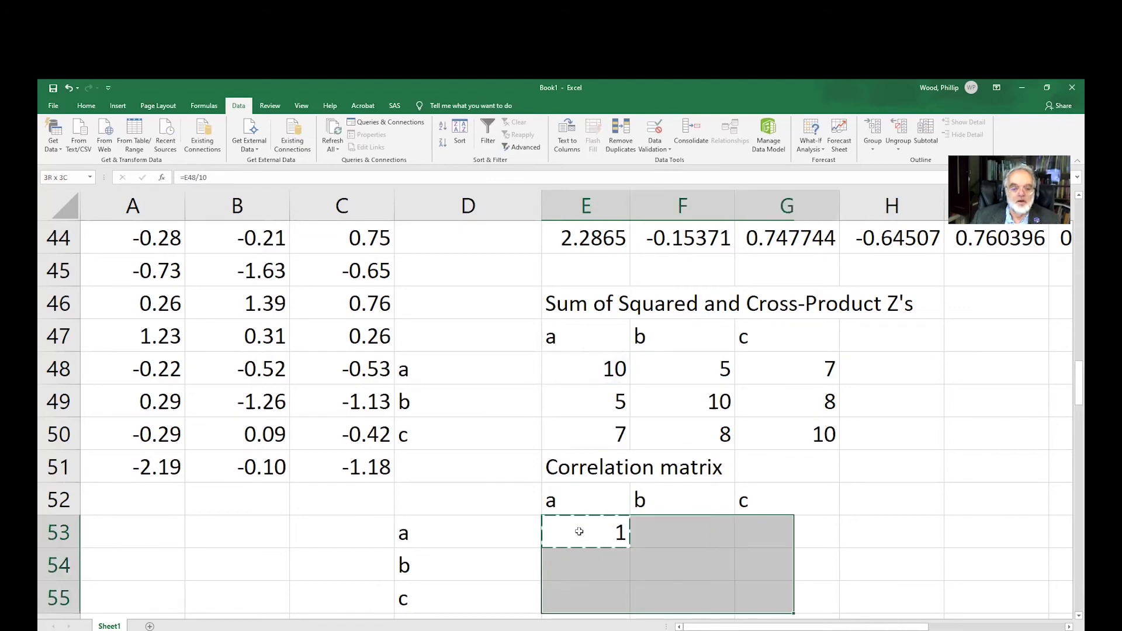
key("shift+Right")
key("ctrl+v")
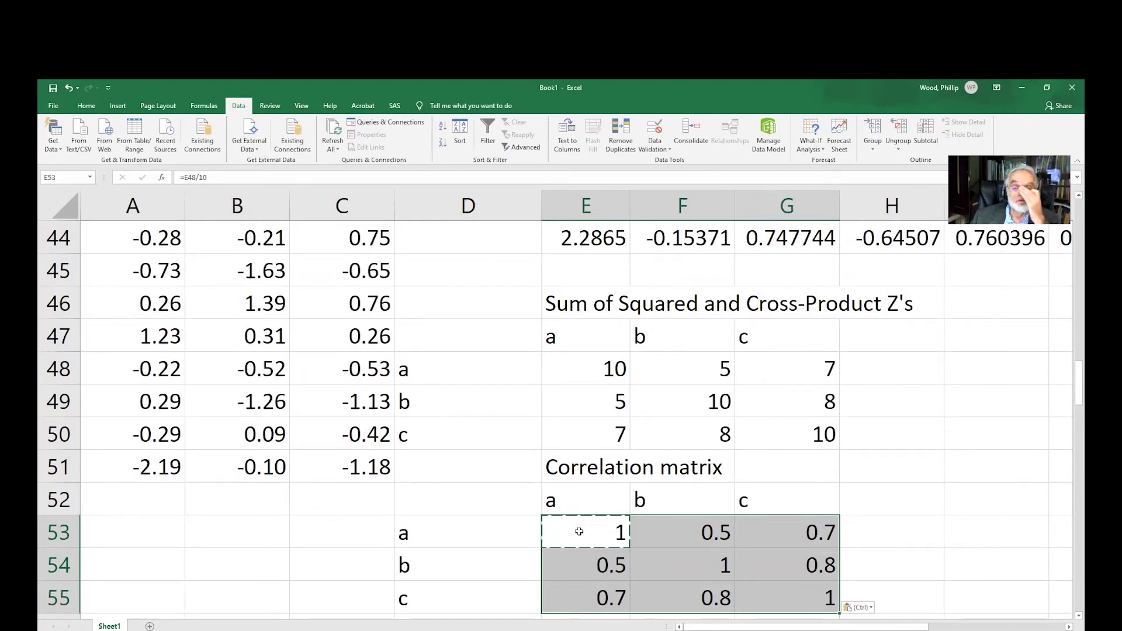
scroll(581, 530, "up", 1)
scroll(581, 530, "up", 4)
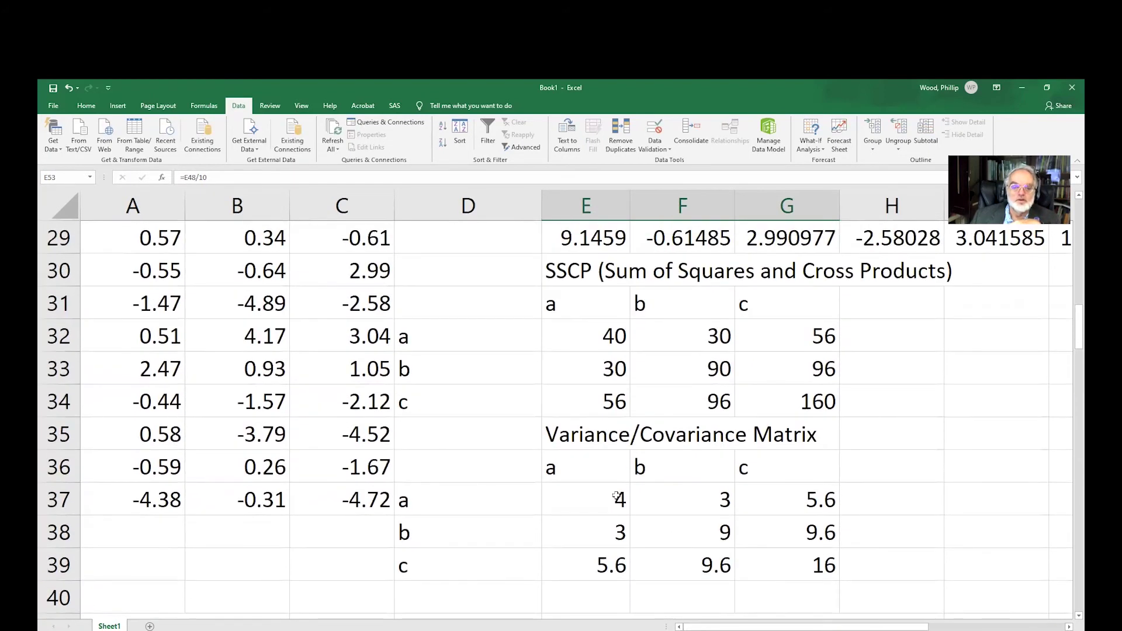
left_click(614, 495)
left_click(607, 562)
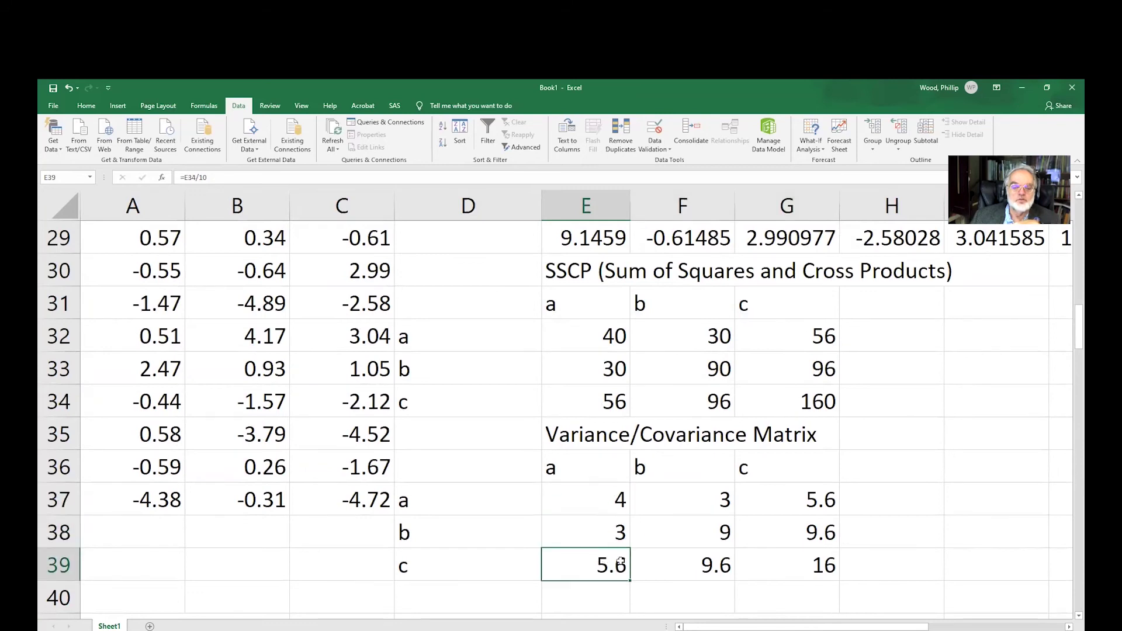
left_click(678, 572)
left_click(692, 536)
left_click(696, 498)
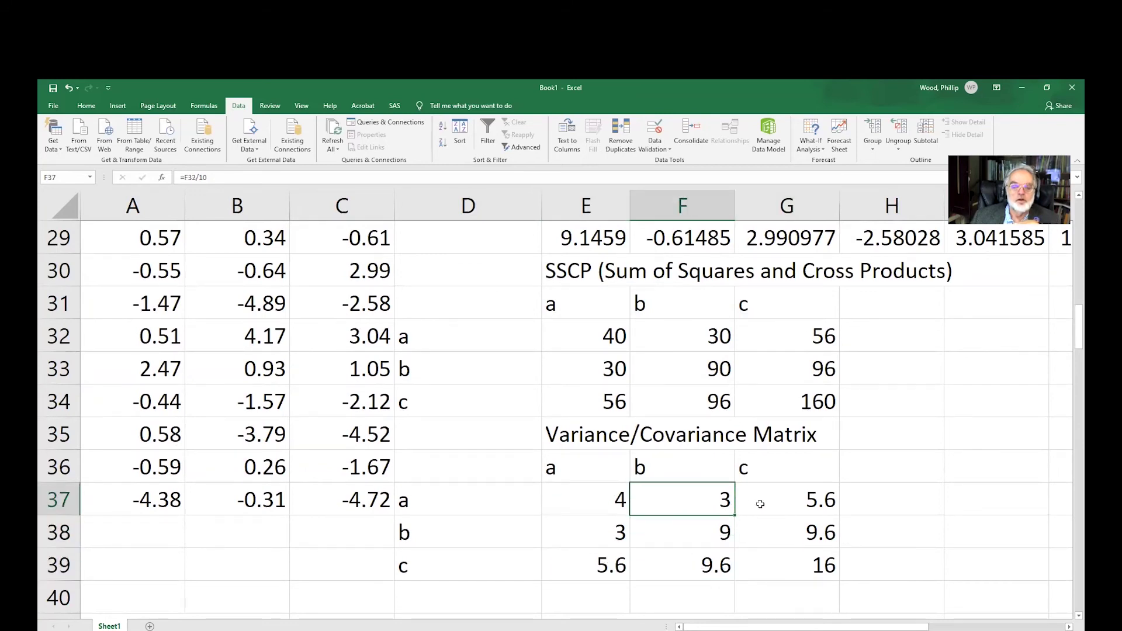
left_click(772, 502)
left_click(782, 533)
left_click(774, 562)
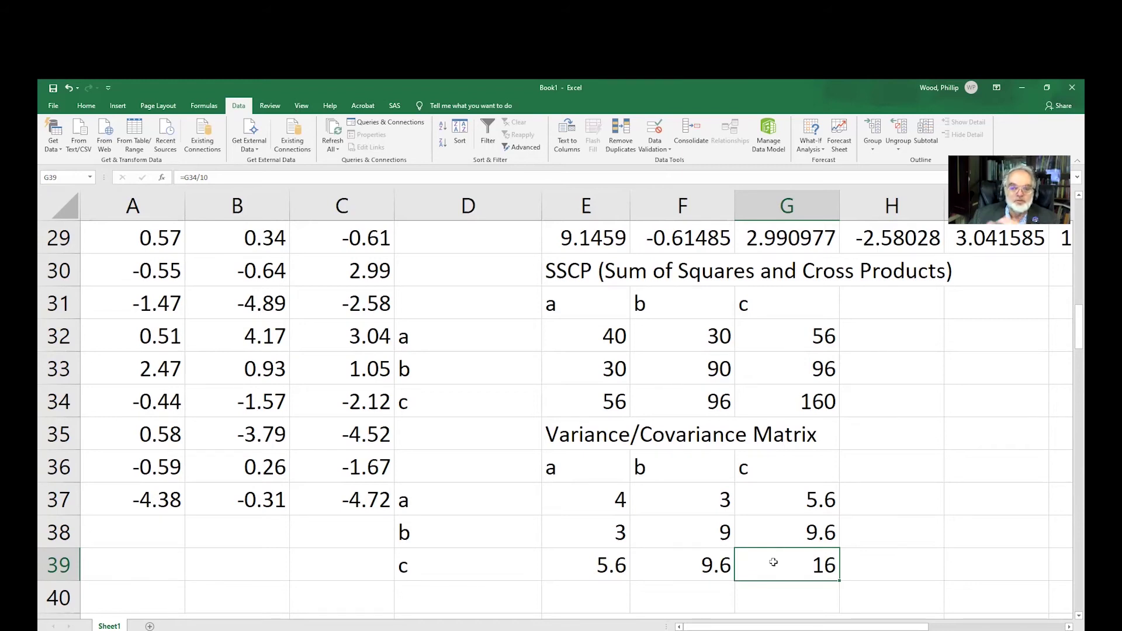
key("Right")
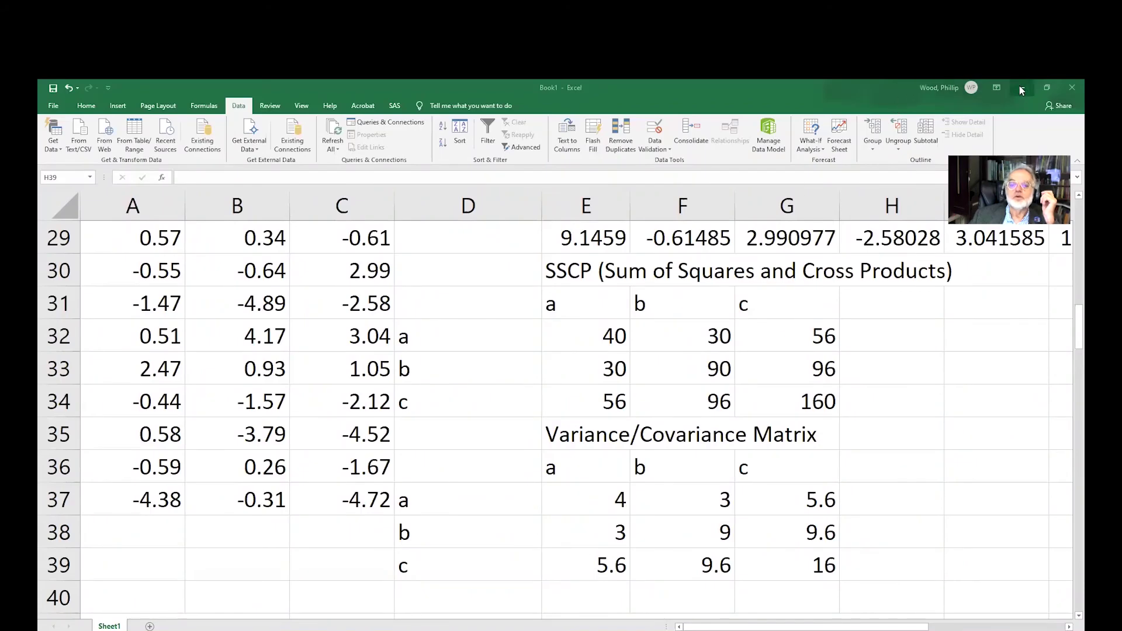
Minimize Excel and bring the blank Onyx window to the front
left_click(1022, 87)
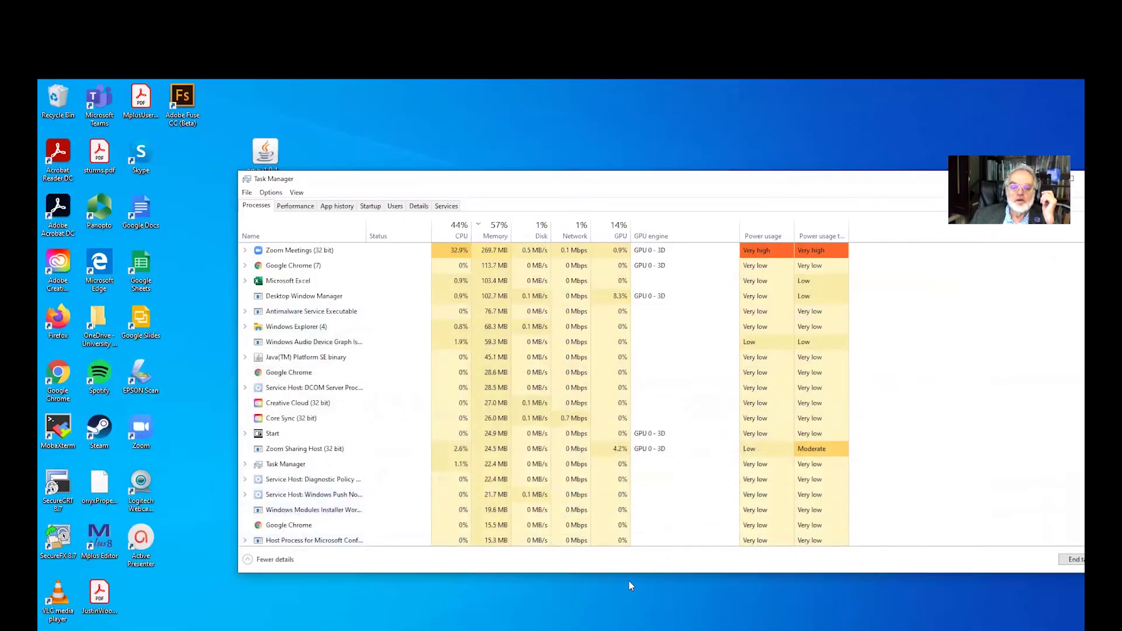
left_click(701, 630)
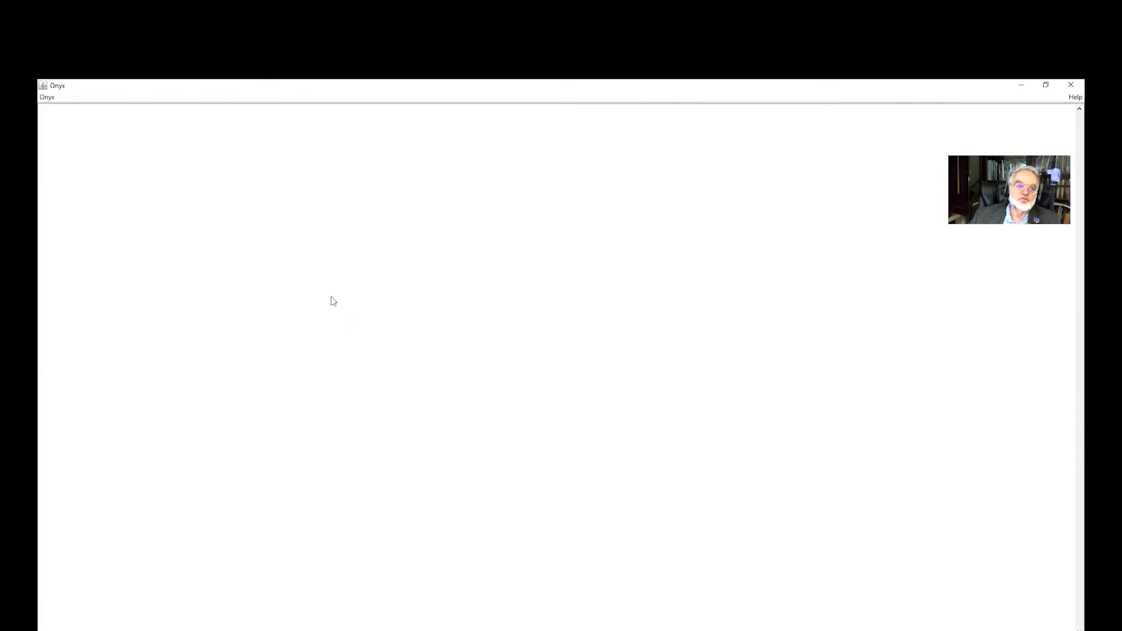
Choose Load Model or Data from the Onyx menu to open the file chooser
left_click(47, 98)
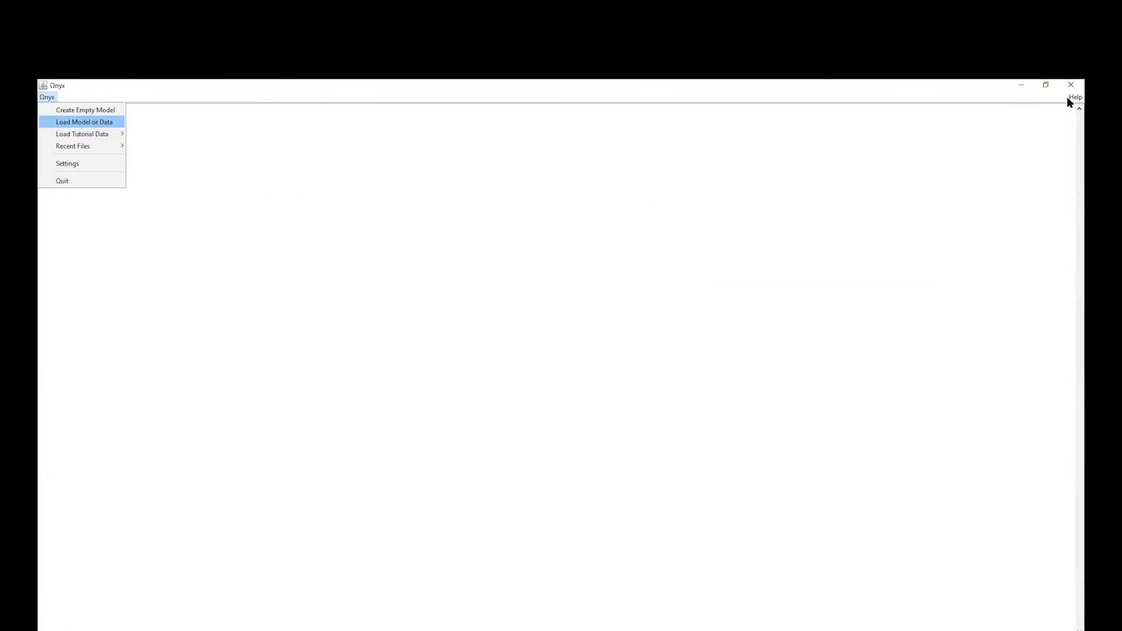
key("Return")
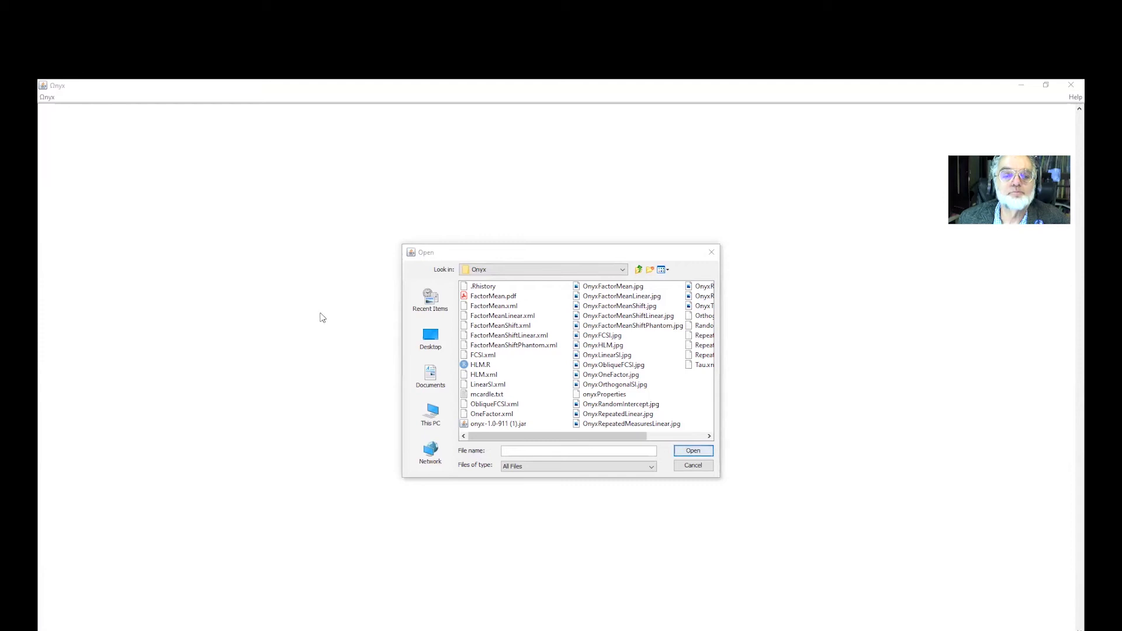
Load mcardle.txt and move its wisc1–wisc4 data node further onto the canvas
double_click(487, 394)
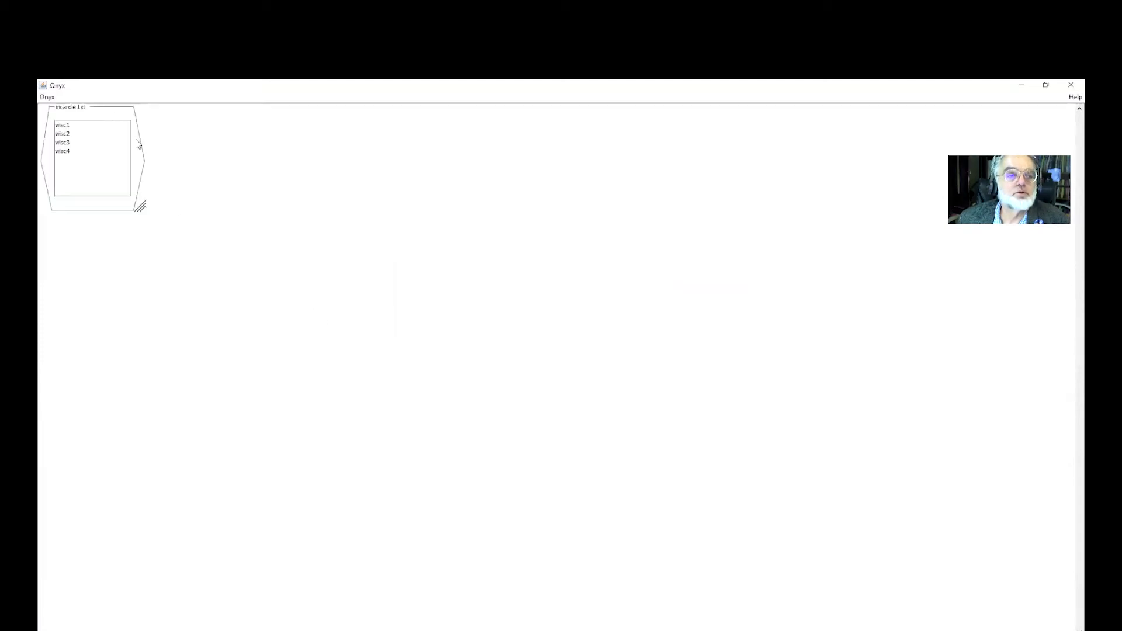
left_click_drag(75, 118, 212, 185)
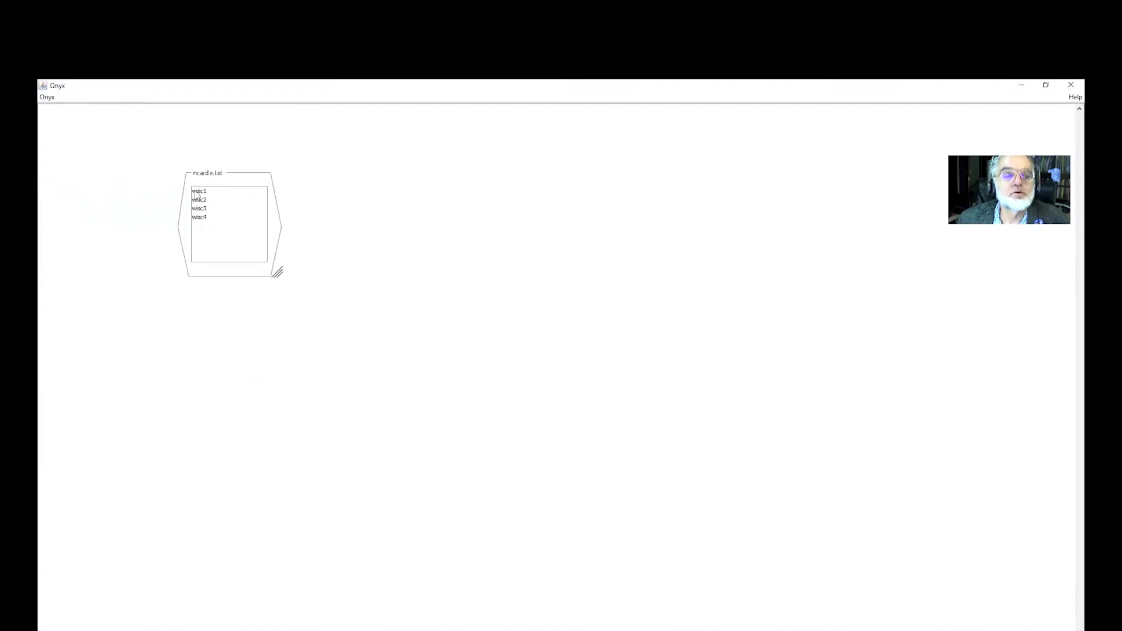
mouse_move(197, 195)
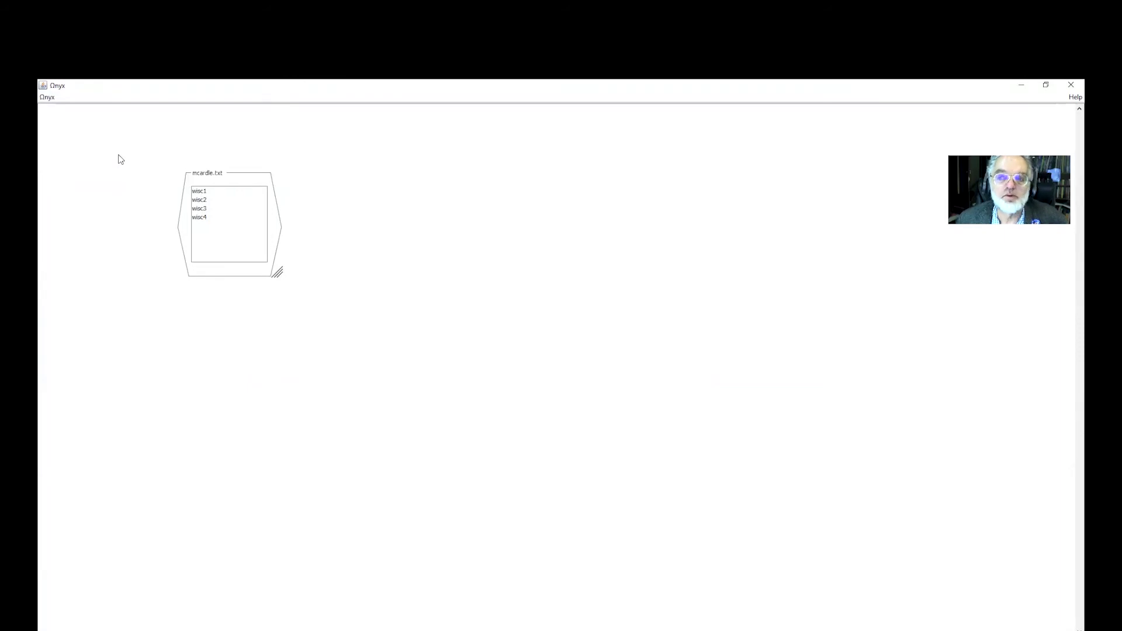
left_click(50, 98)
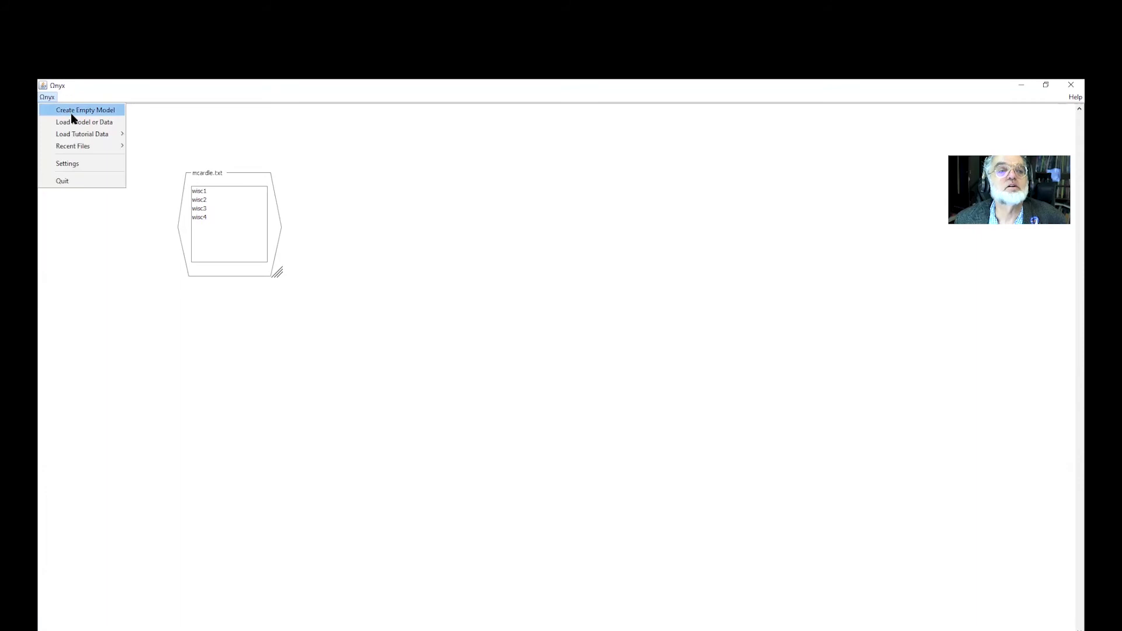
Create an empty model and drag wisc1 and wisc2 into it side by side (variances 40.46, 52.39)
left_click(71, 112)
left_click_drag(87, 116, 447, 239)
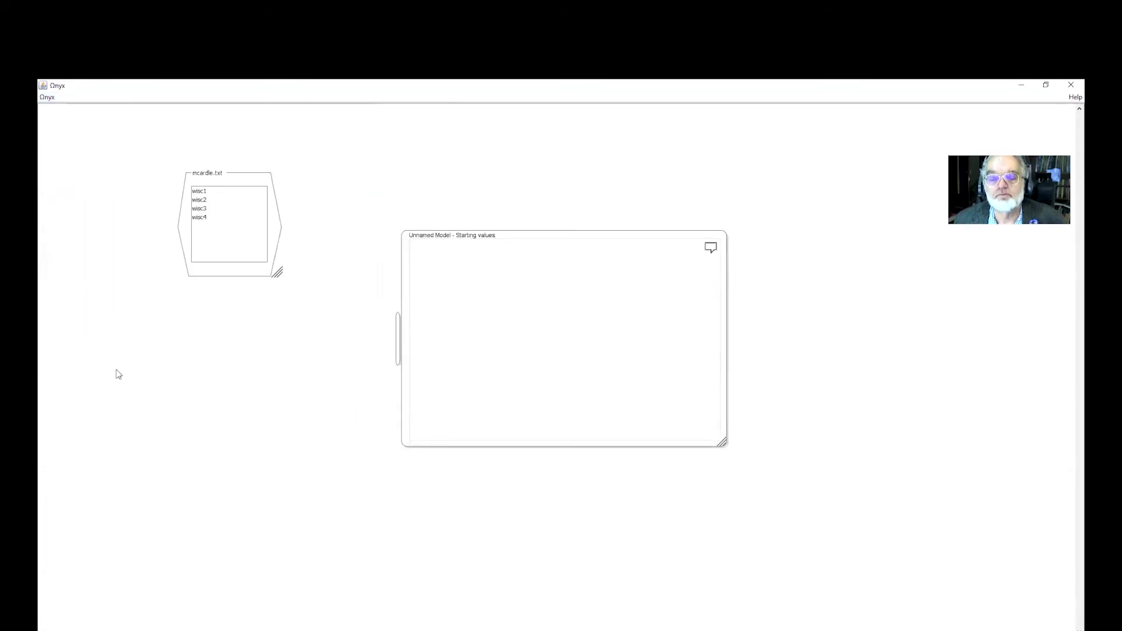
left_click(202, 195)
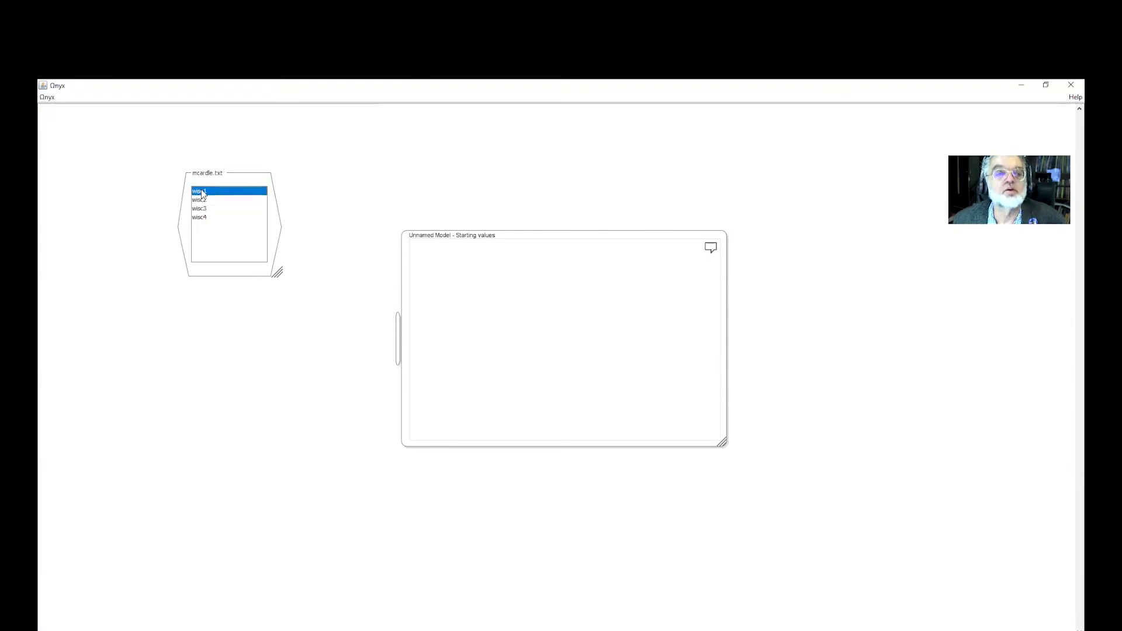
left_click(203, 201, "ctrl")
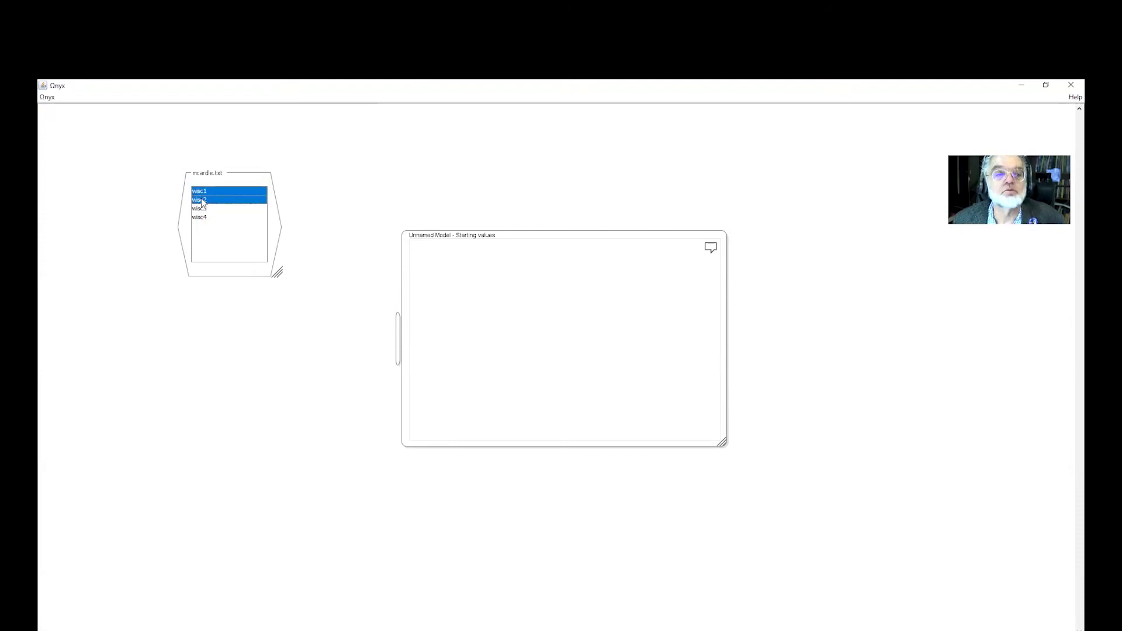
mouse_move(203, 201)
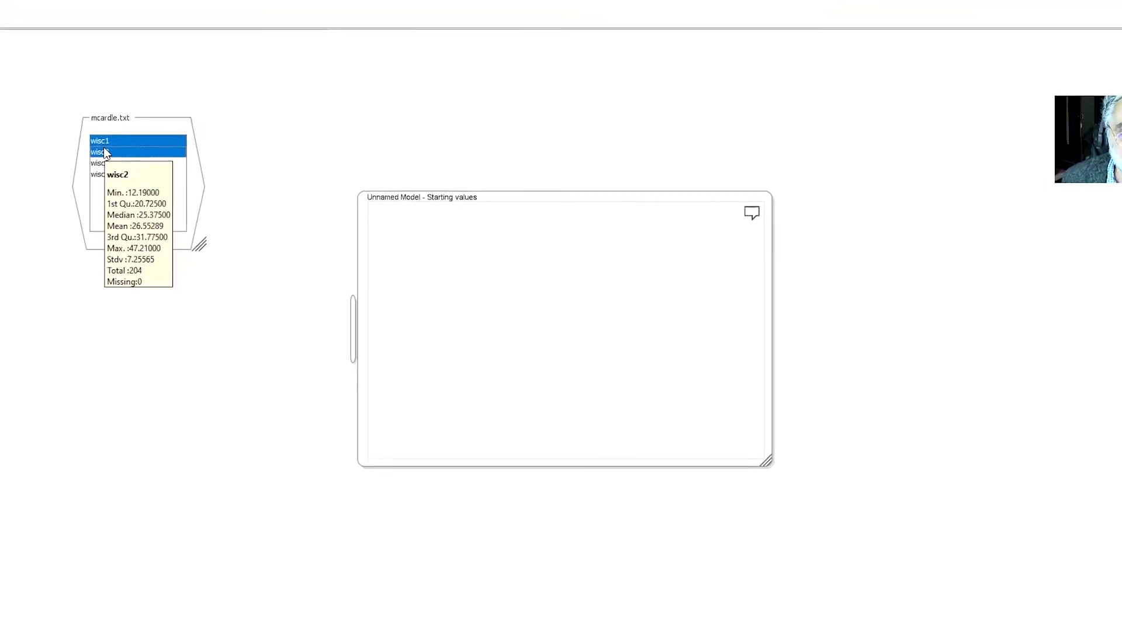
left_click_drag(104, 152, 470, 318)
left_click_drag(599, 376, 598, 335)
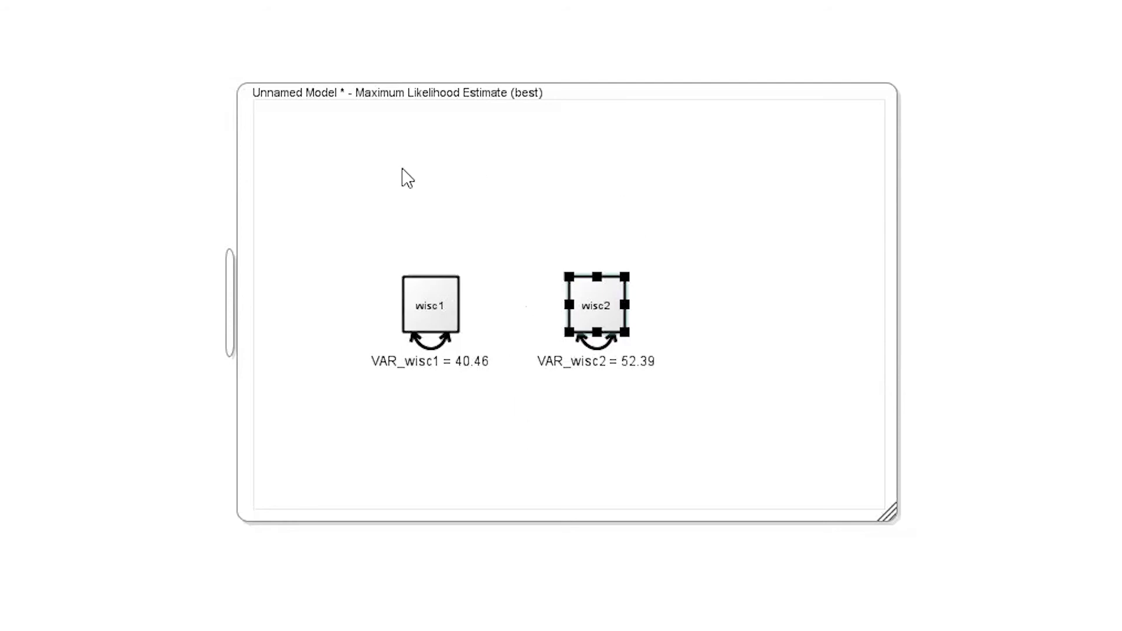
Draw a regression path from wisc1 to wisc2, fixed at 1.0
left_click(456, 127)
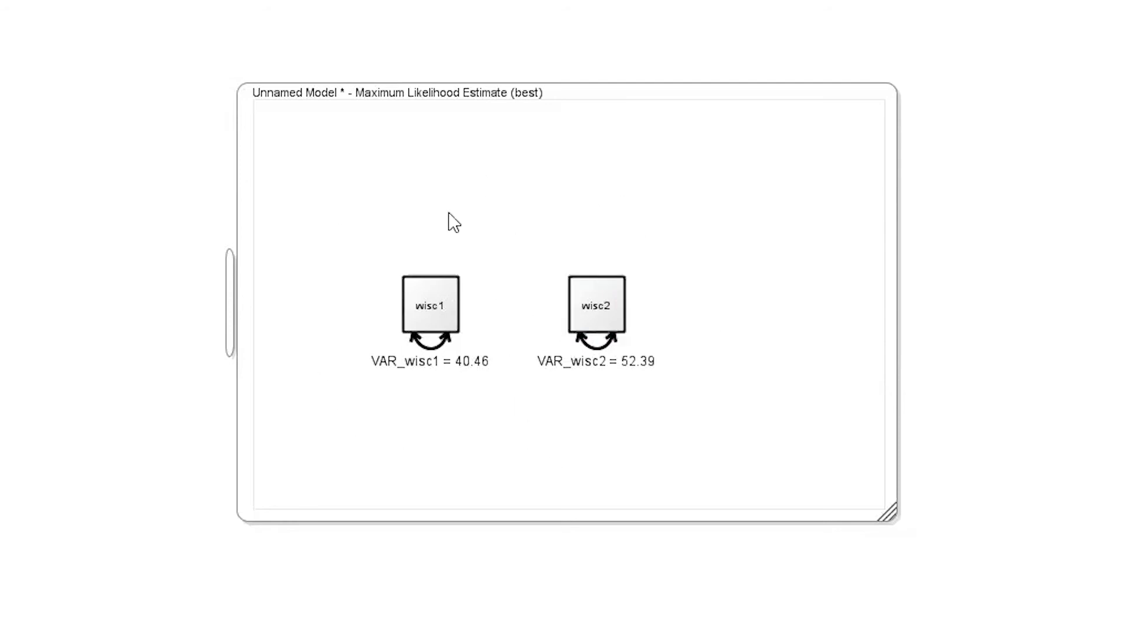
mouse_move(439, 303)
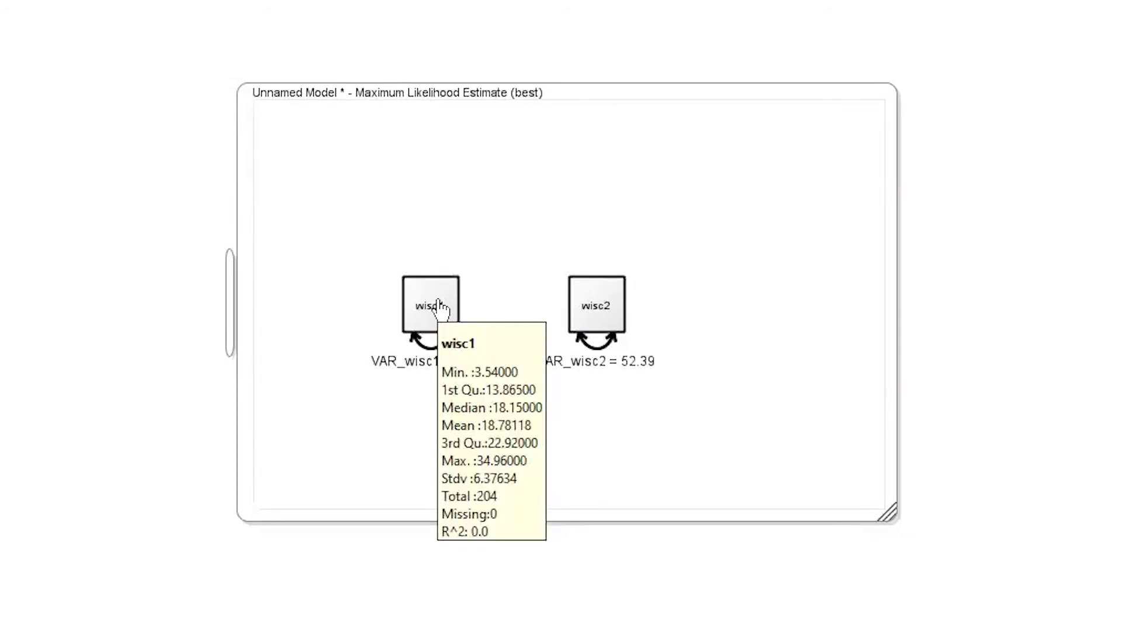
left_click(439, 306)
left_click_drag(439, 307, 582, 304)
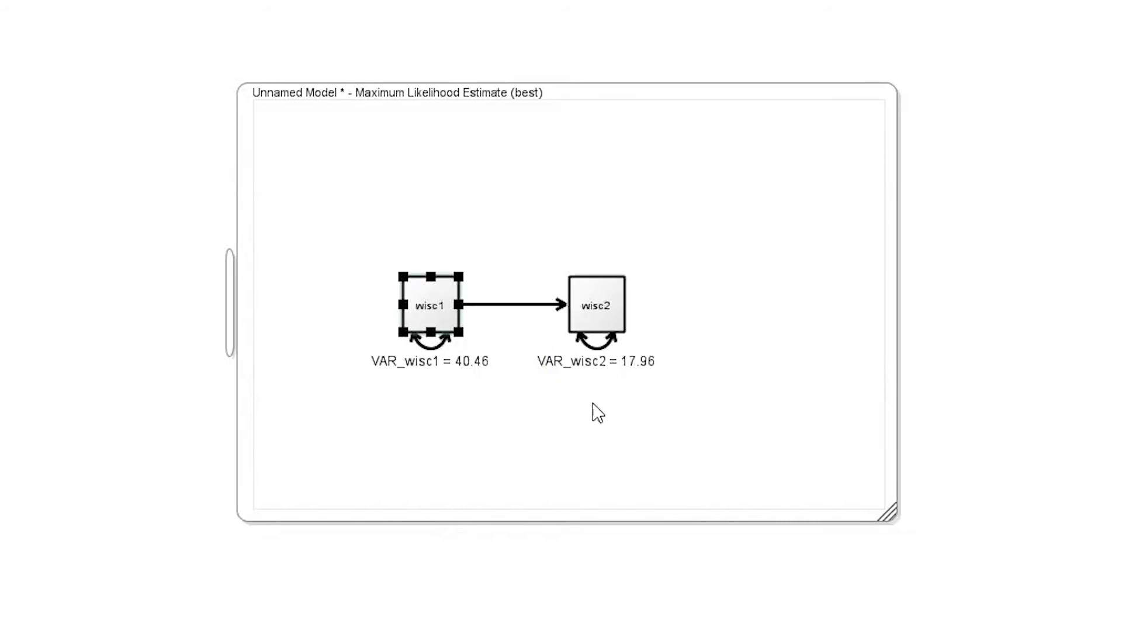
right_click(514, 311)
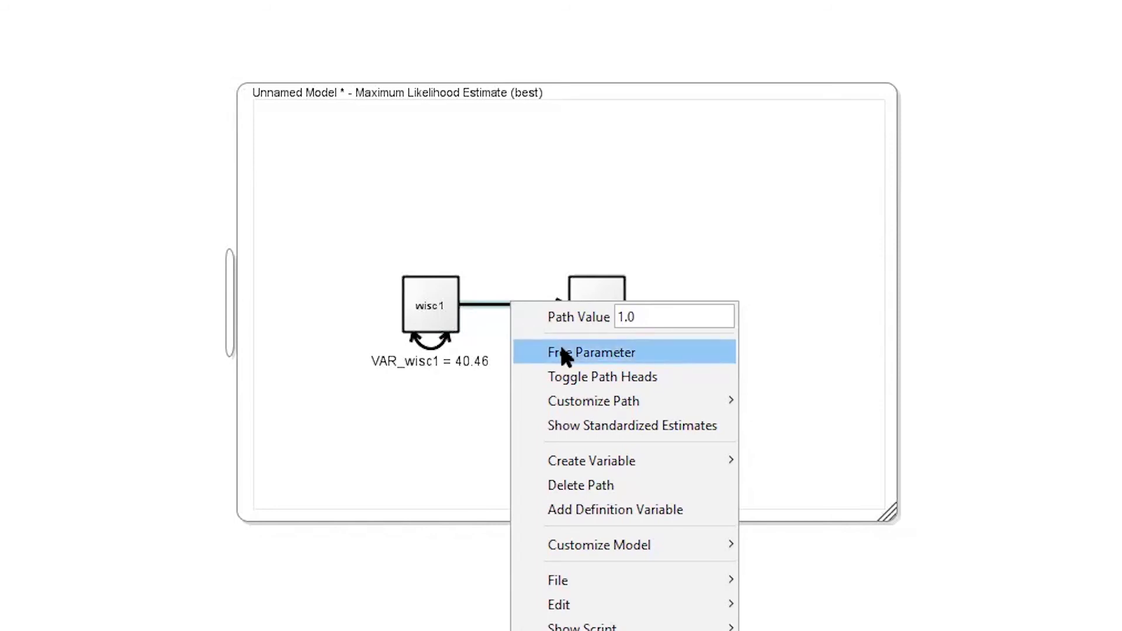
Free the wisc1→wisc2 path (estimated 0.93) and spread wisc1 and wisc2 further apart
left_click(590, 353)
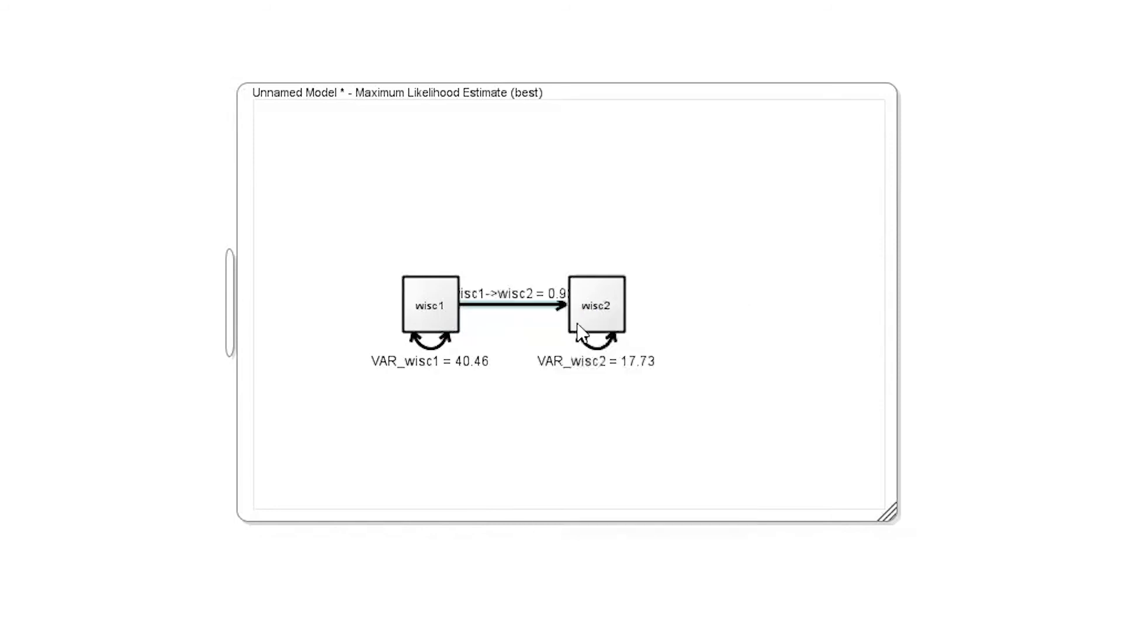
left_click_drag(585, 318, 681, 336)
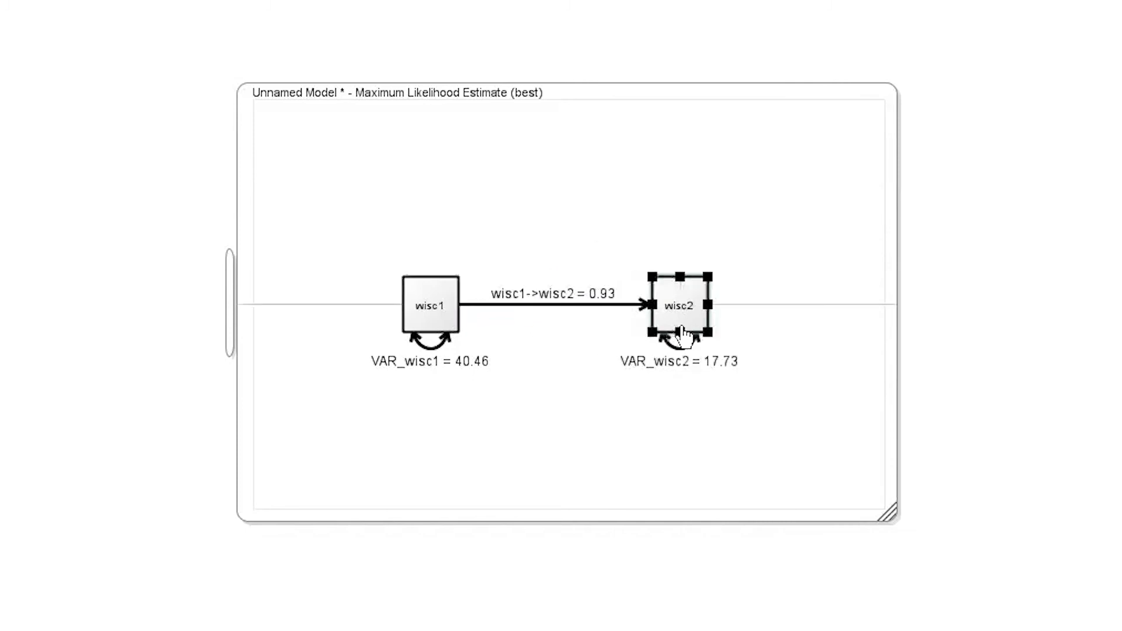
mouse_move(607, 319)
left_click_drag(414, 313, 386, 315)
left_click(519, 373)
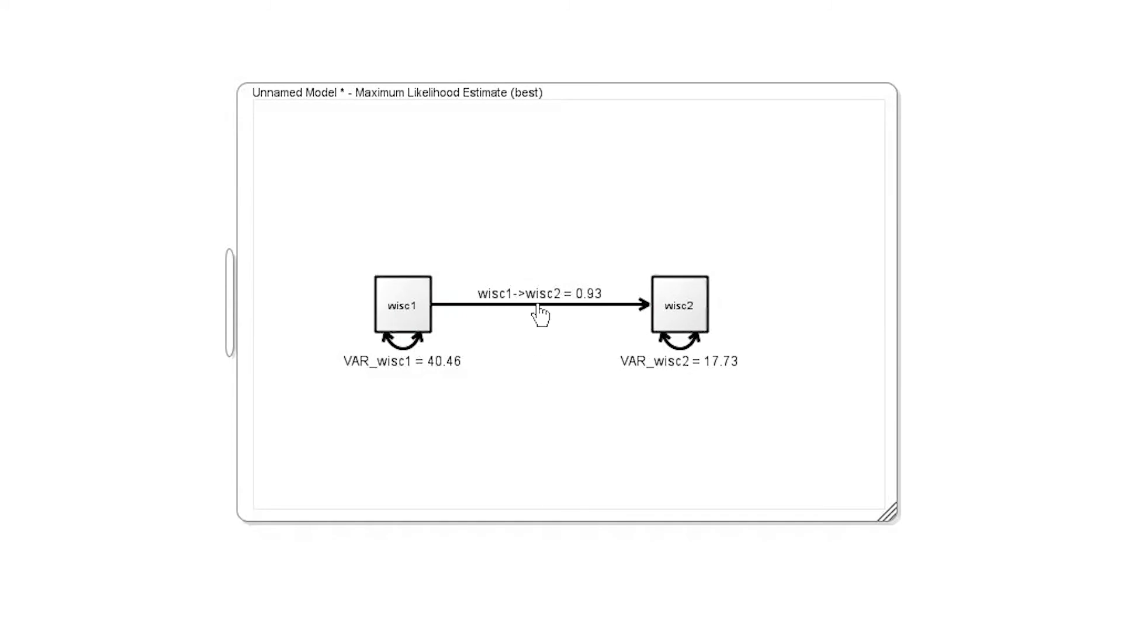
Display standardized values for the wisc1→wisc2 path and VAR_wisc2: 0.93(0.81) and 17.73(0.34)
mouse_move(540, 314)
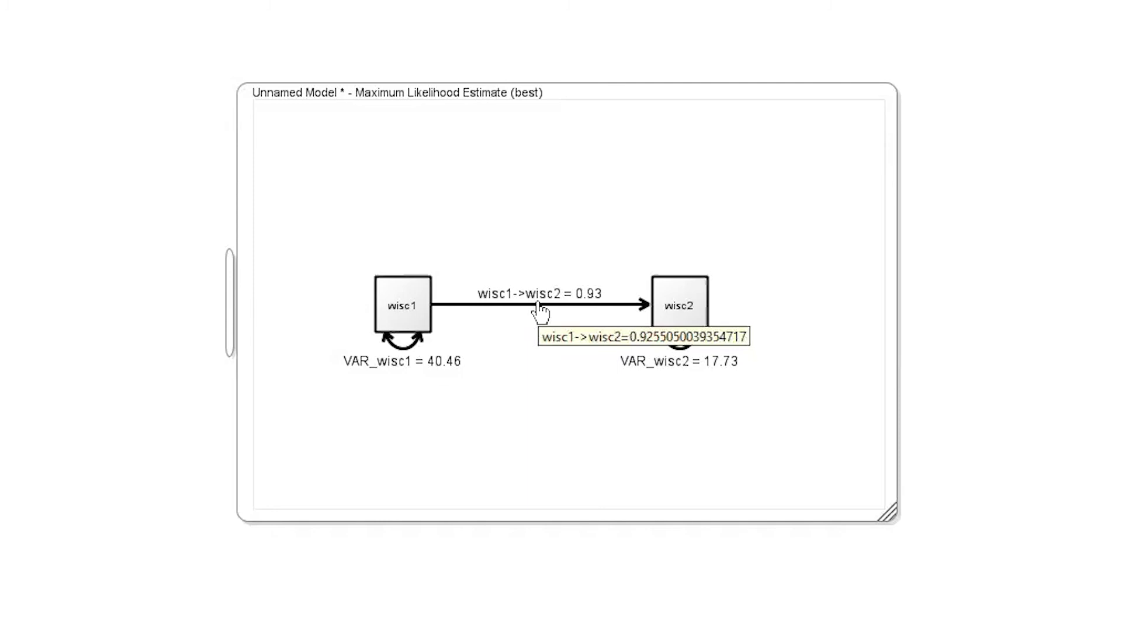
right_click(539, 305)
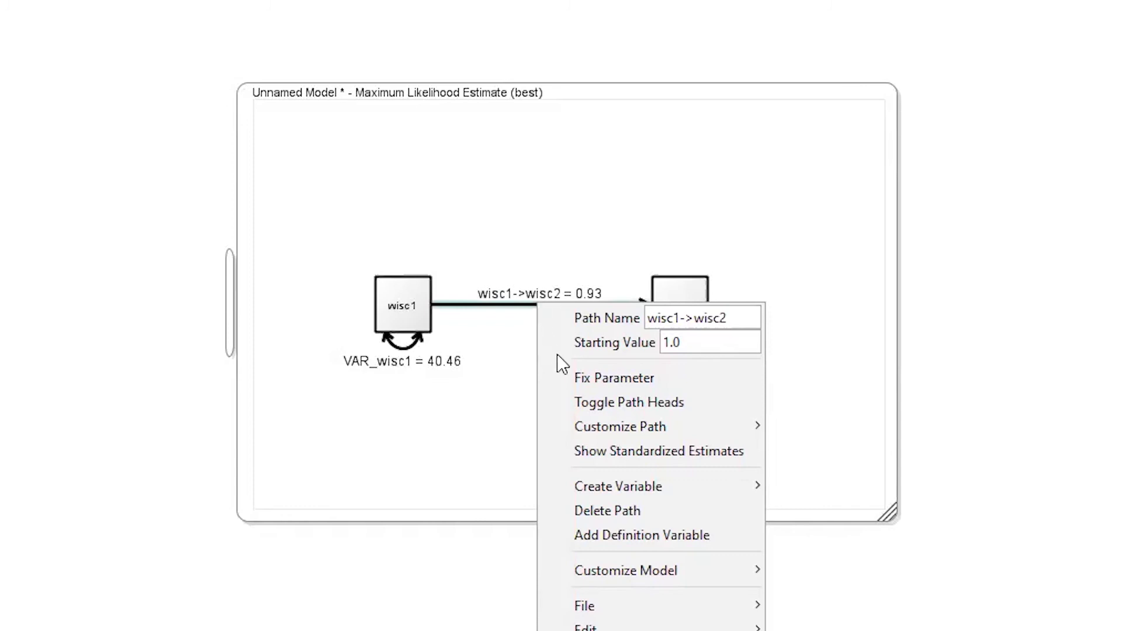
left_click(594, 453)
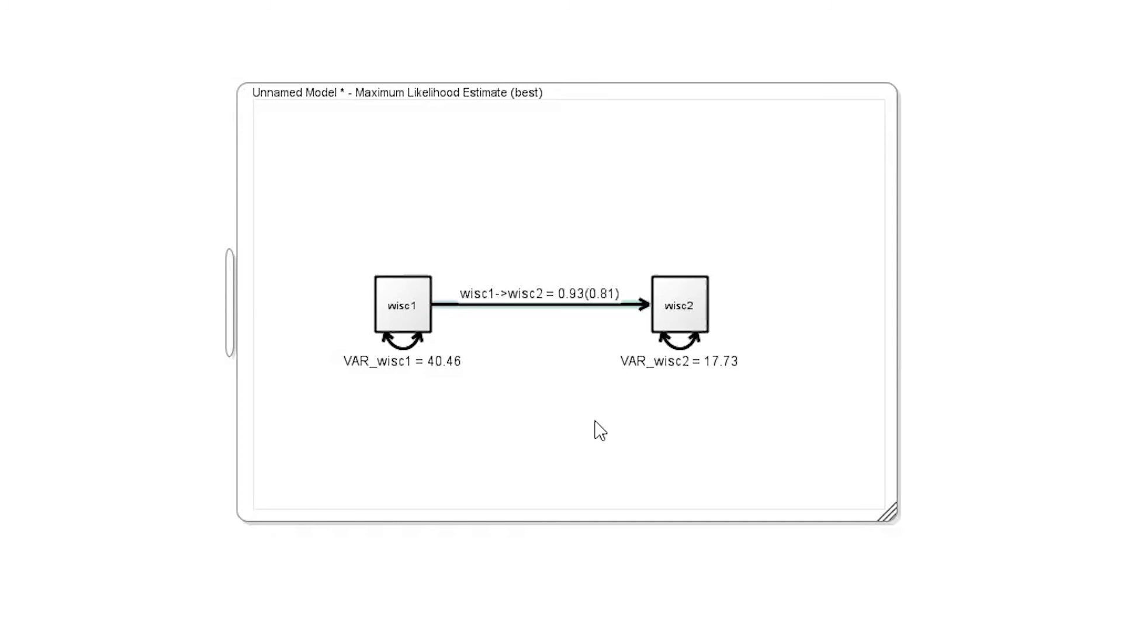
right_click(689, 353)
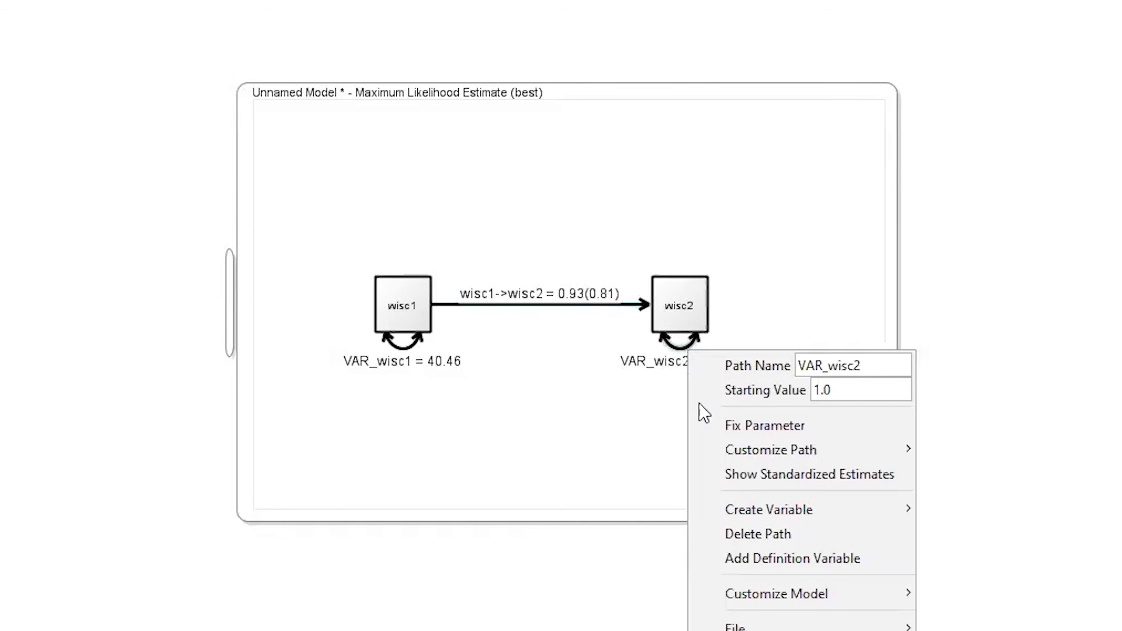
left_click(734, 475)
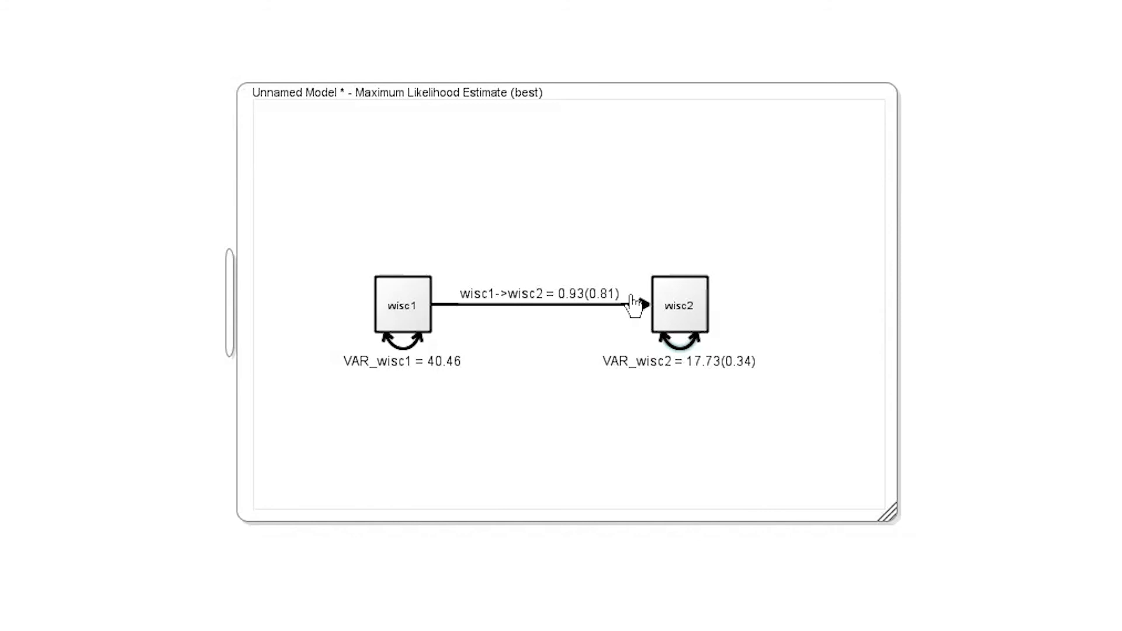
Apply a z-transform to both wisc2 and wisc1
right_click(667, 314)
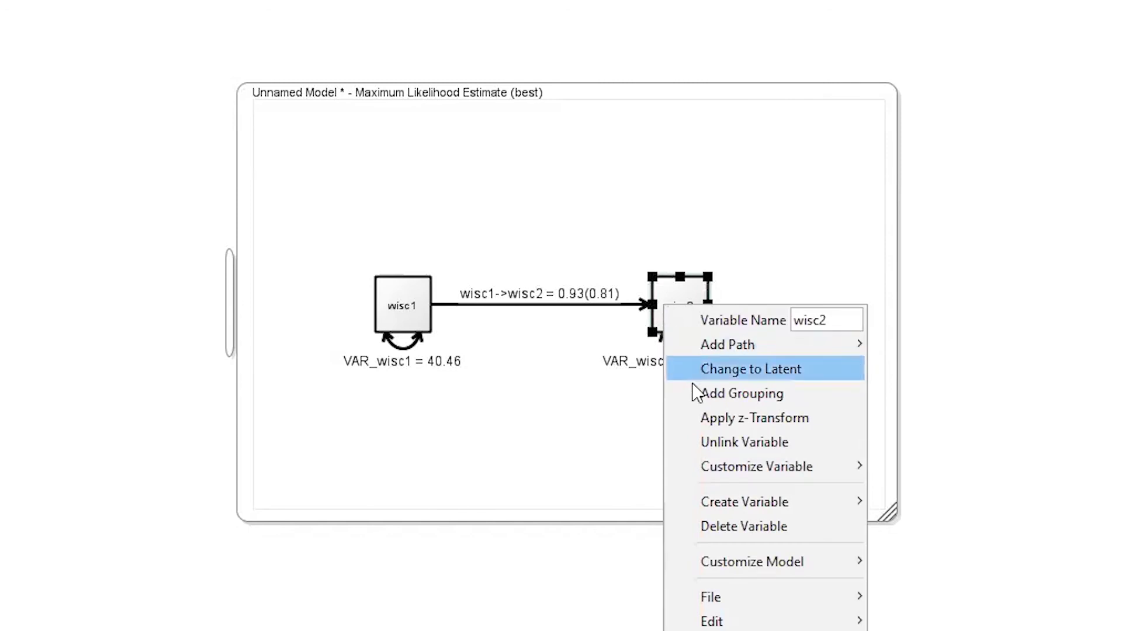
left_click(713, 421)
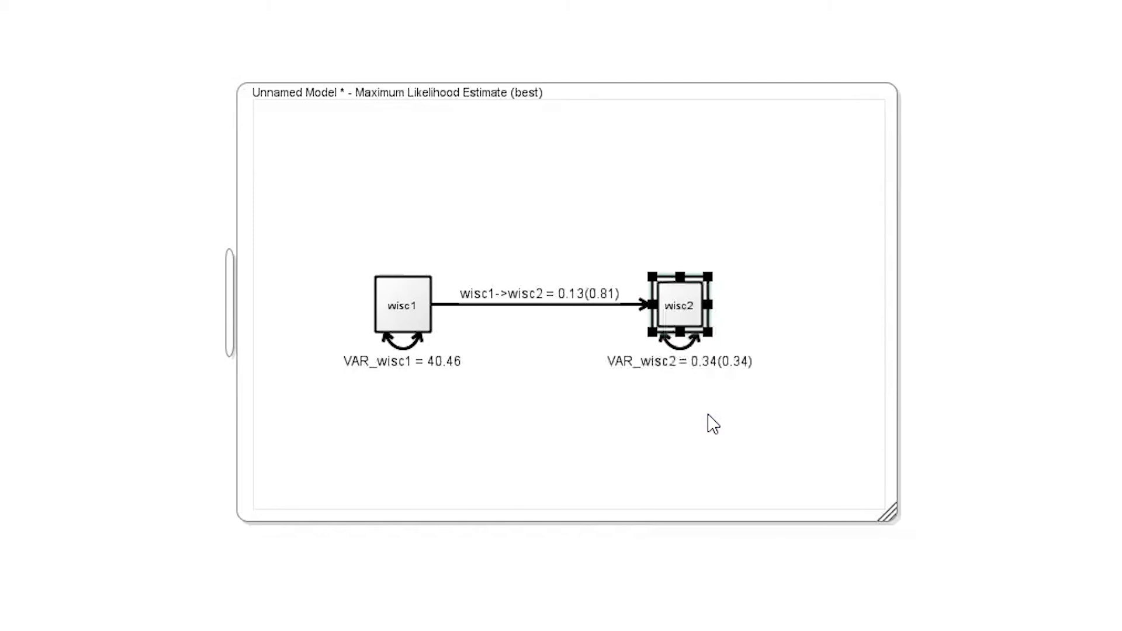
left_click(416, 311)
right_click(416, 312)
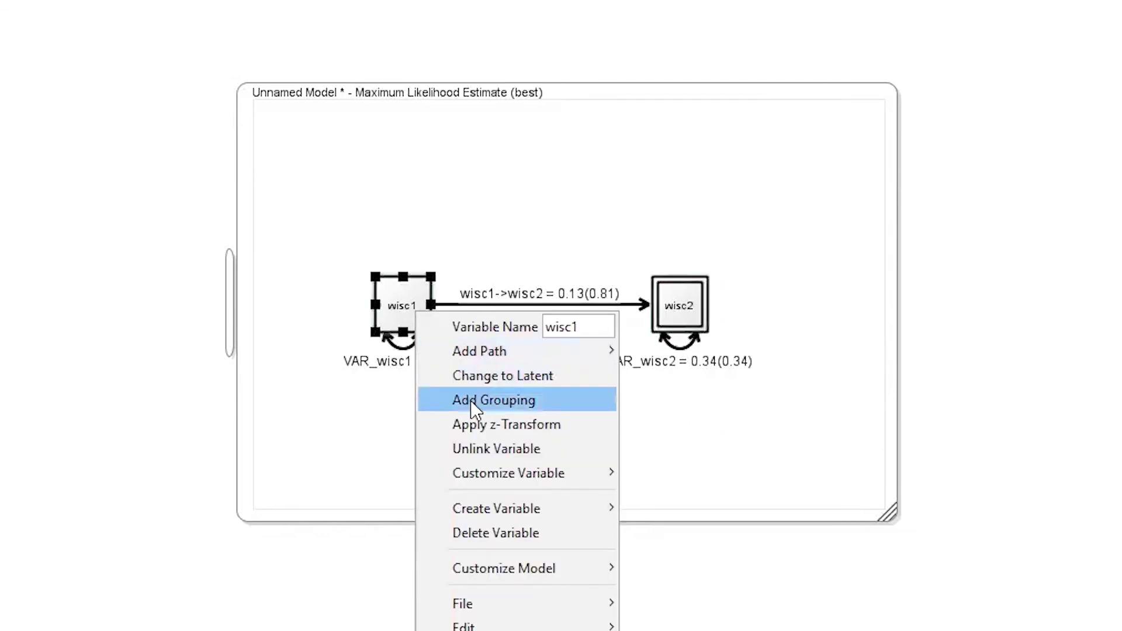
left_click(488, 427)
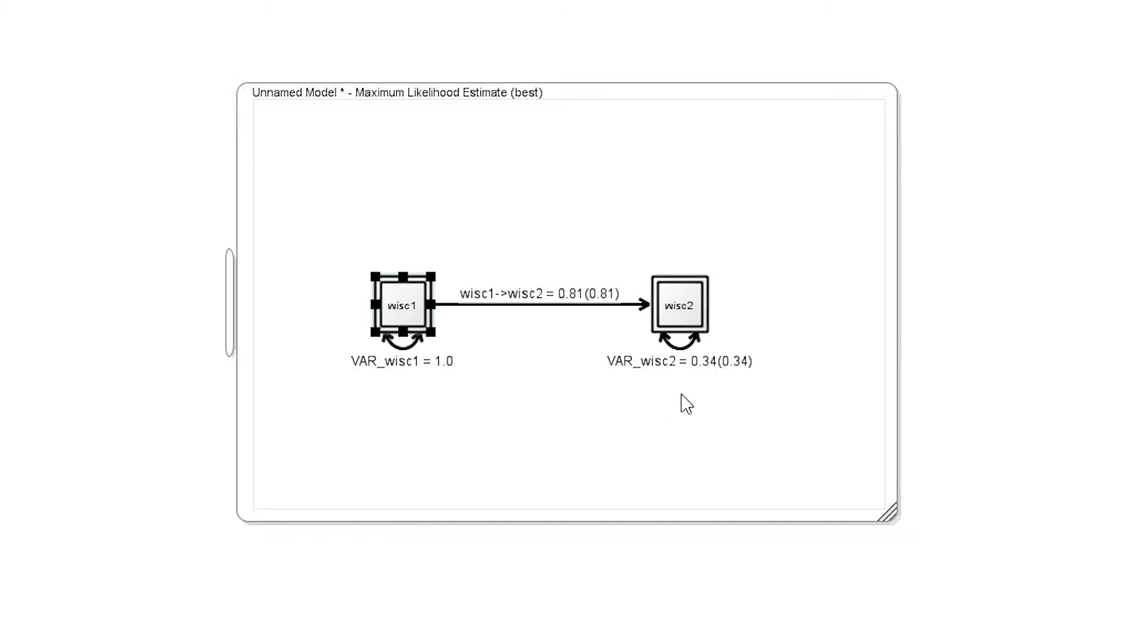
Remove the z-transforms from wisc1 and wisc2 so the path reads 0.93(0.81) again
right_click(415, 309)
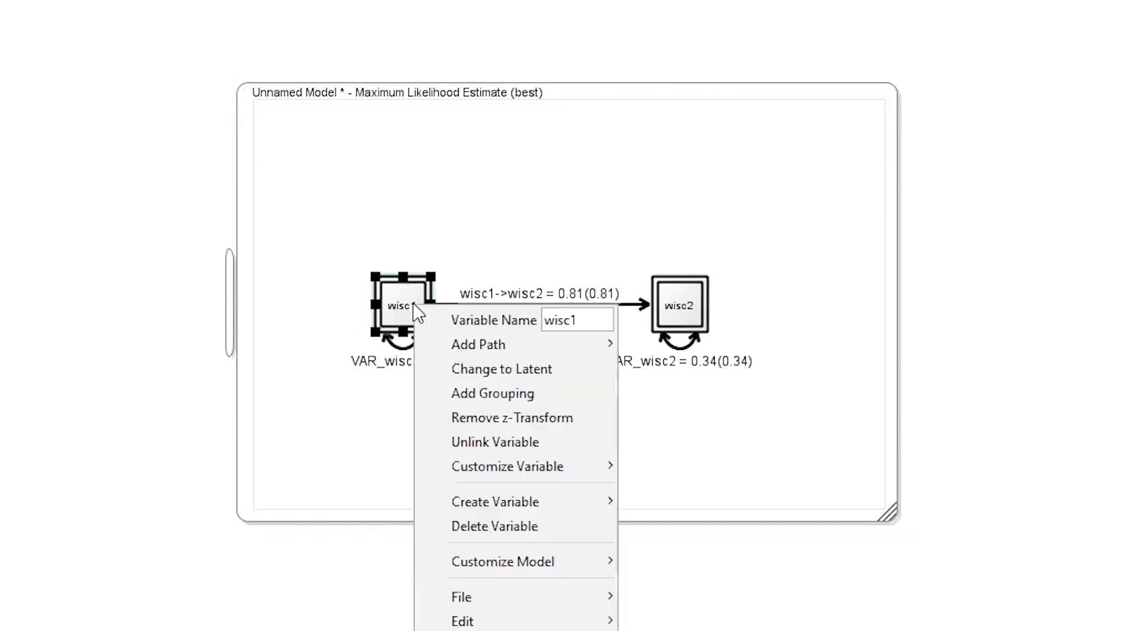
left_click(479, 416)
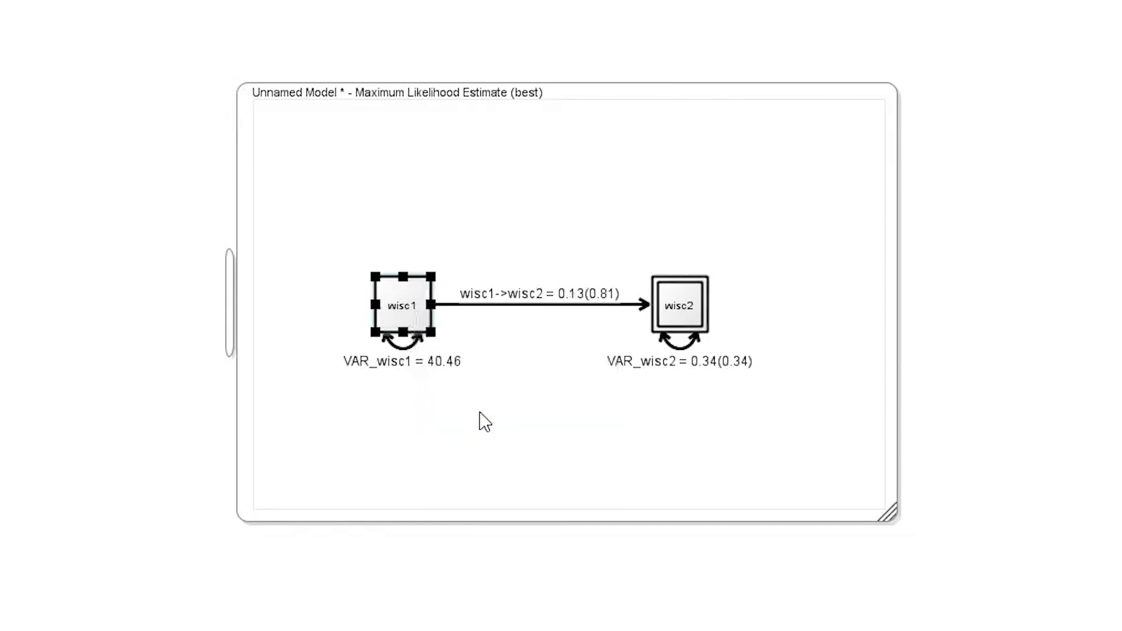
right_click(675, 298)
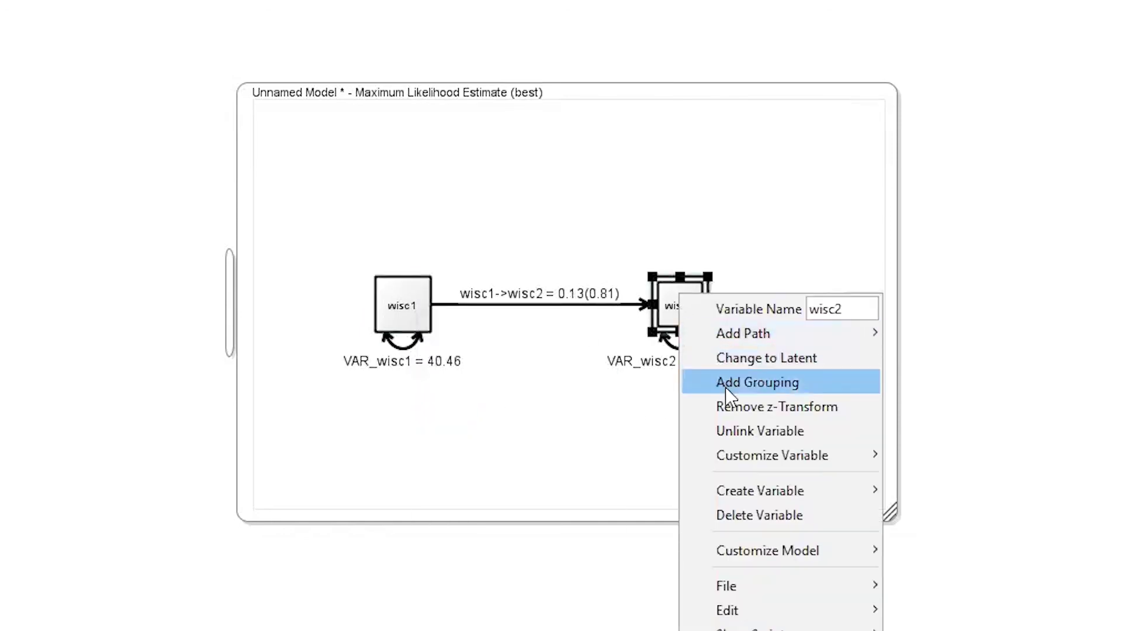
left_click(725, 408)
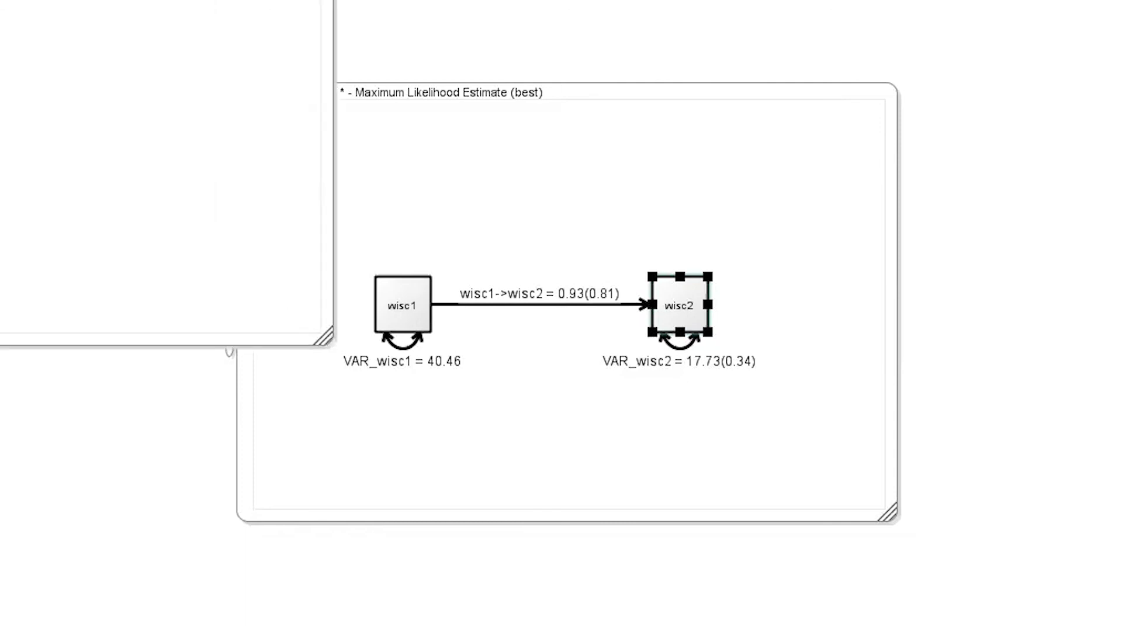
Centre the second model window and add the data set's variables to it
left_click_drag(152, 41, 234, 39)
left_click_drag(245, 79, 286, 135)
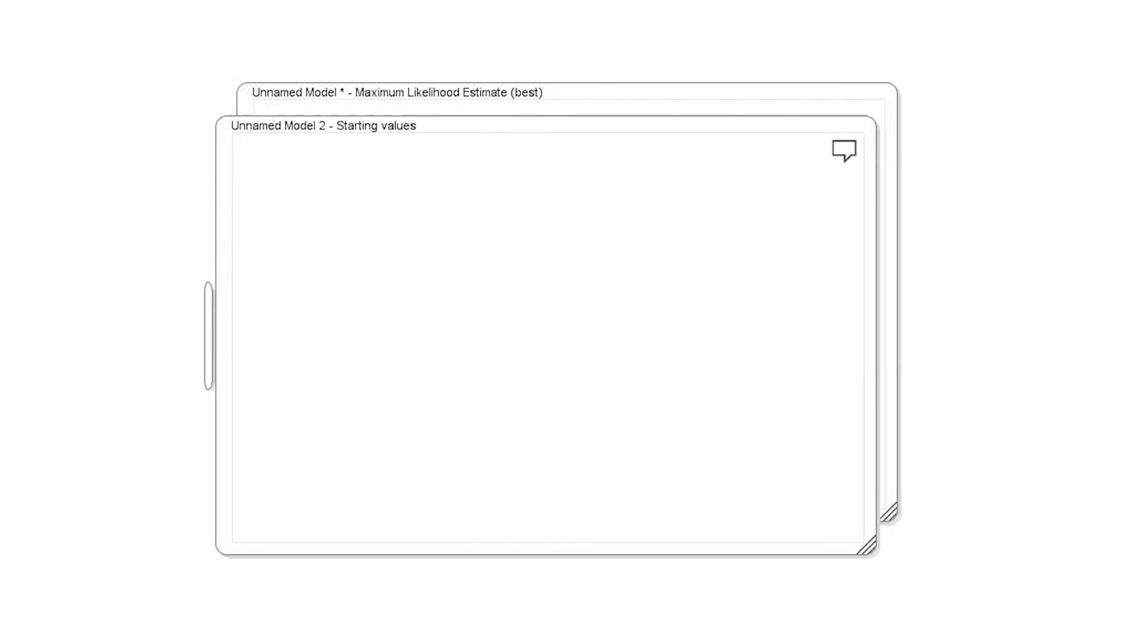
left_click_drag(30, 137, 439, 293)
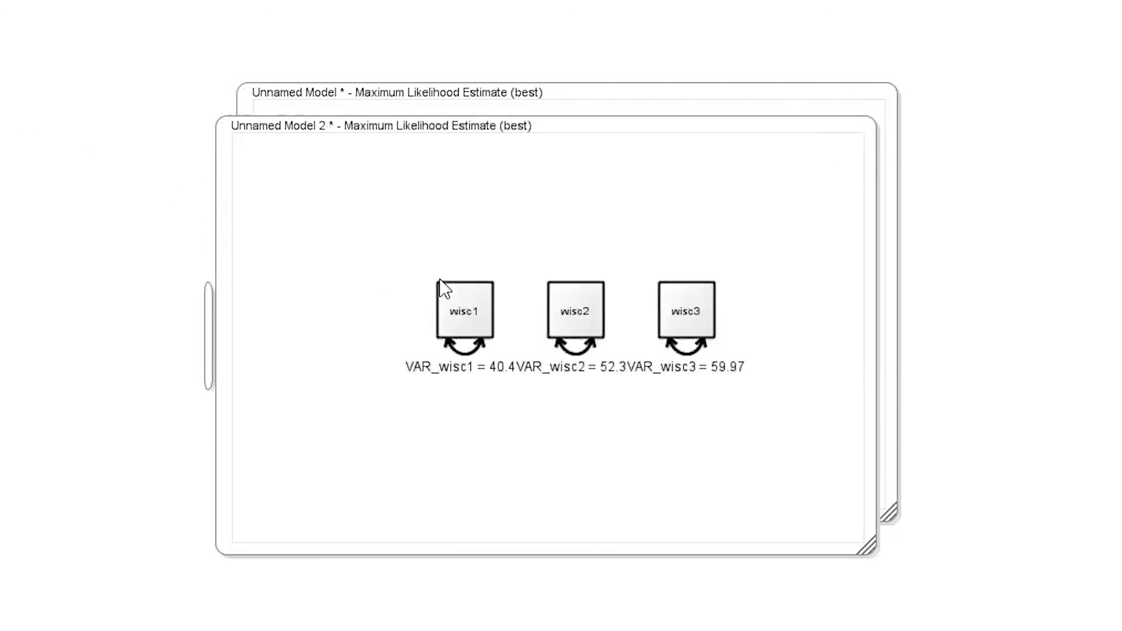
Place wisc1 above wisc2 on the left, with wisc3 nudged down to their right
left_click(475, 317)
left_click_drag(475, 320, 467, 286)
left_click_drag(571, 320, 447, 459)
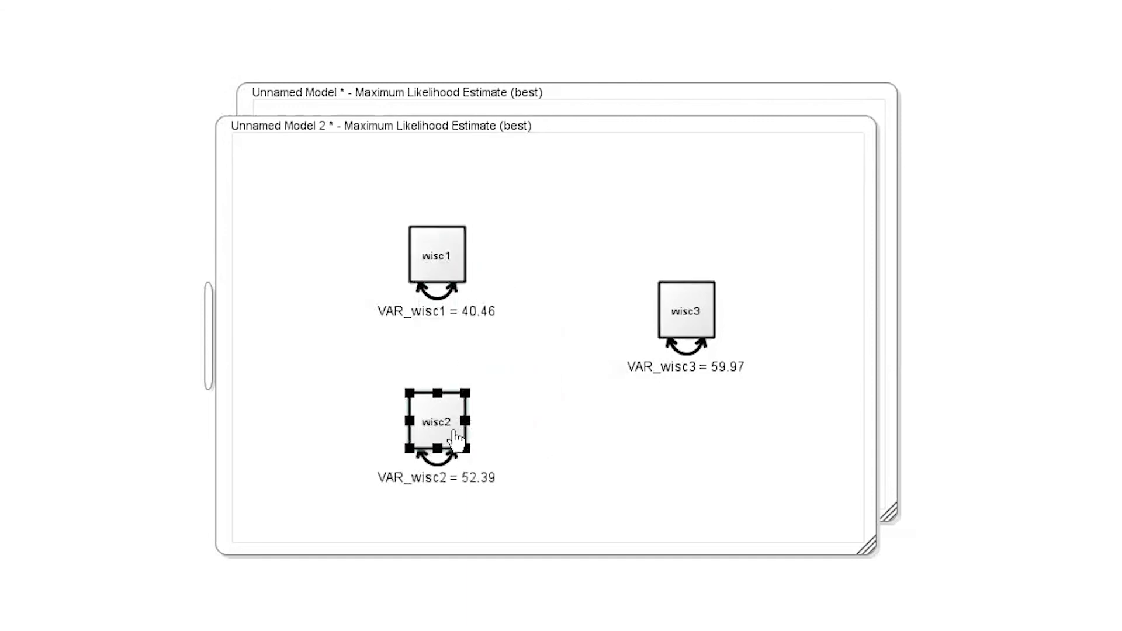
left_click_drag(674, 310, 687, 356)
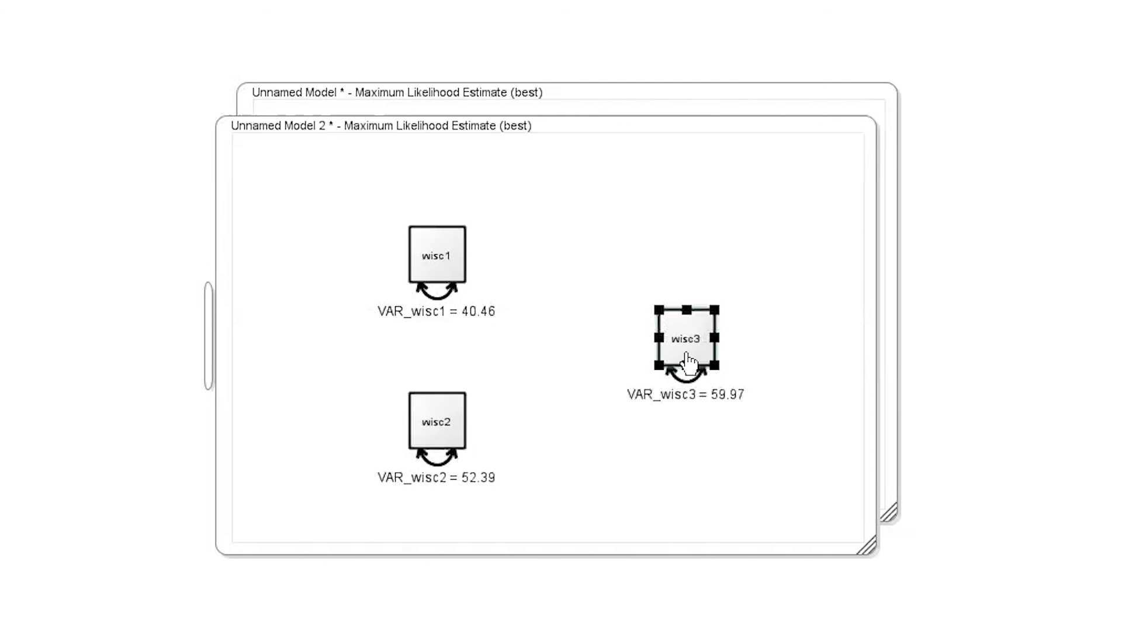
left_click(338, 211)
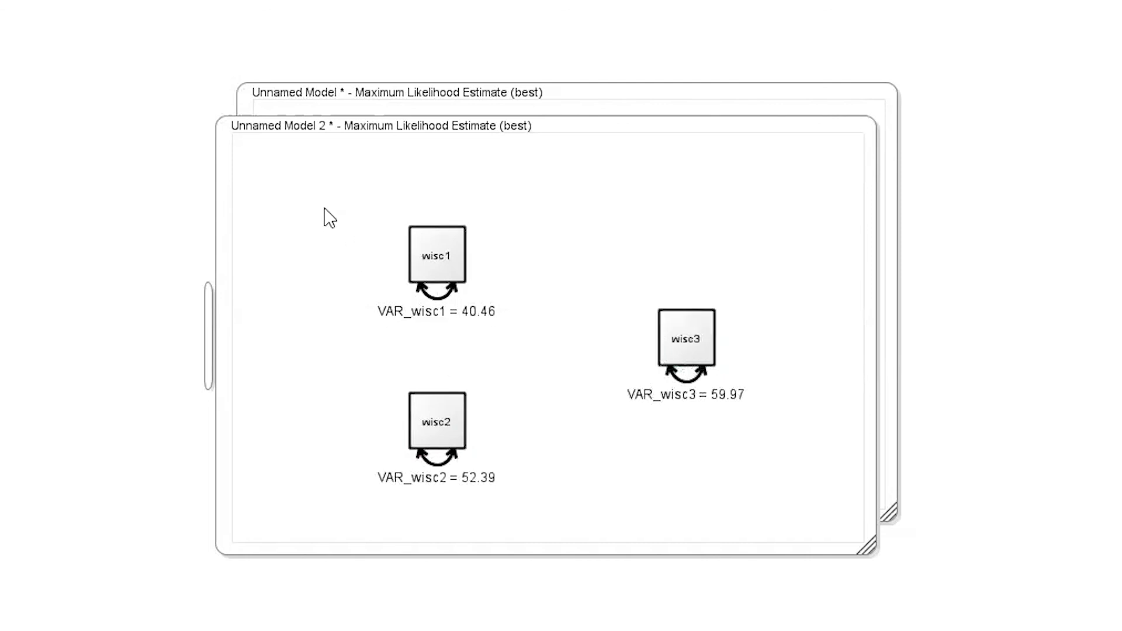
Draw paths from wisc1 and wisc2 to wisc3 and free both, estimating 0.41 and 0.62
left_click_drag(447, 258, 670, 334)
left_click_drag(464, 432, 666, 350)
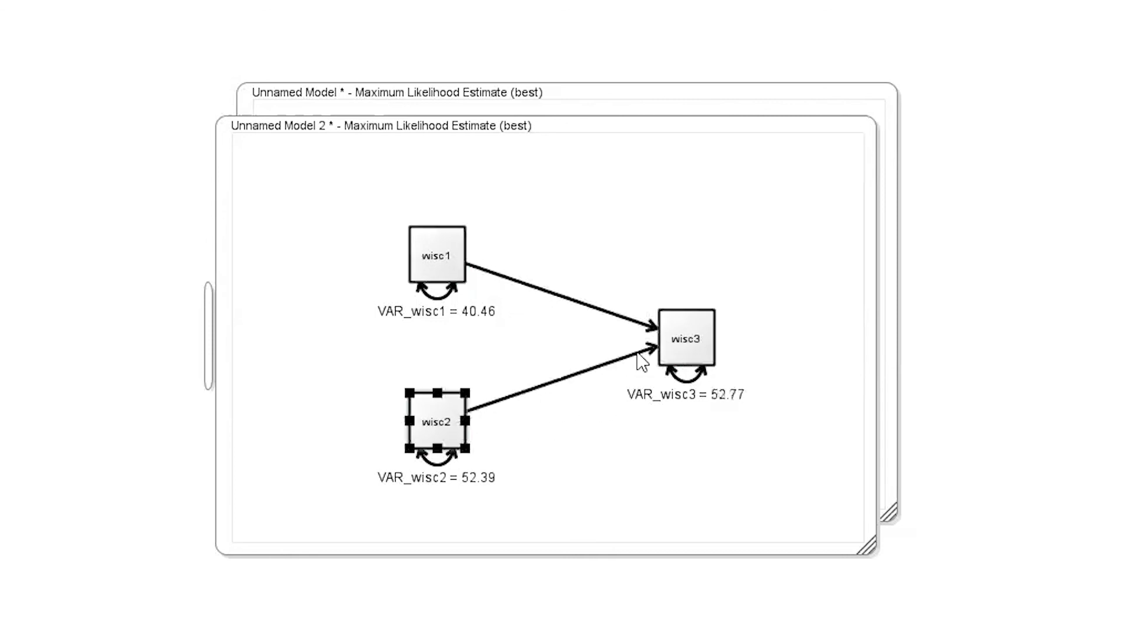
right_click(579, 305)
left_click(617, 353)
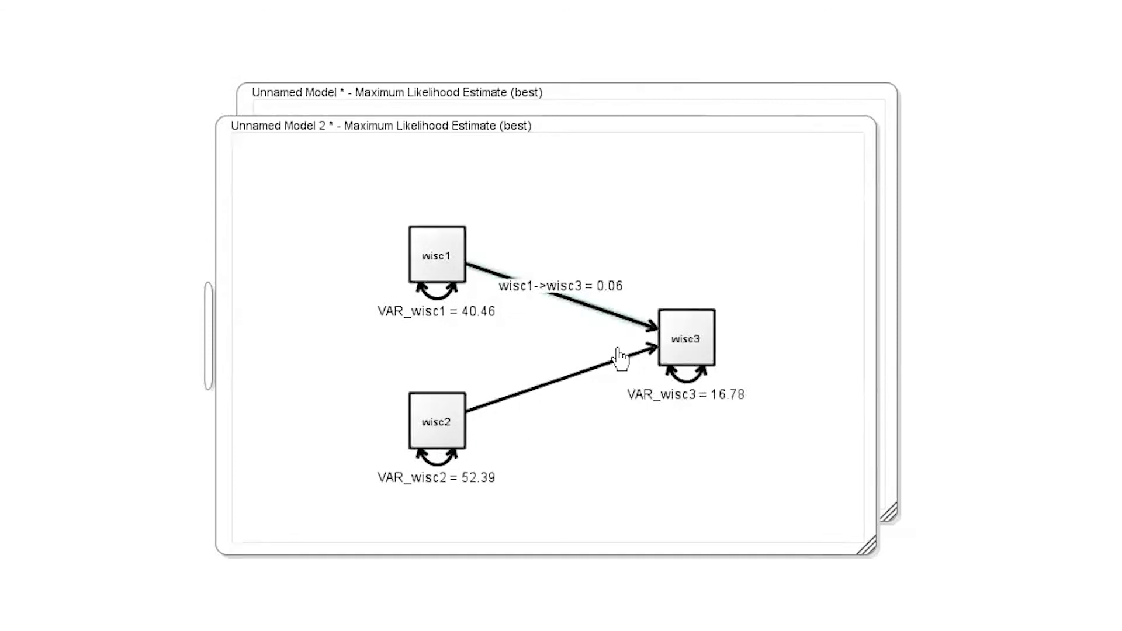
right_click(577, 386)
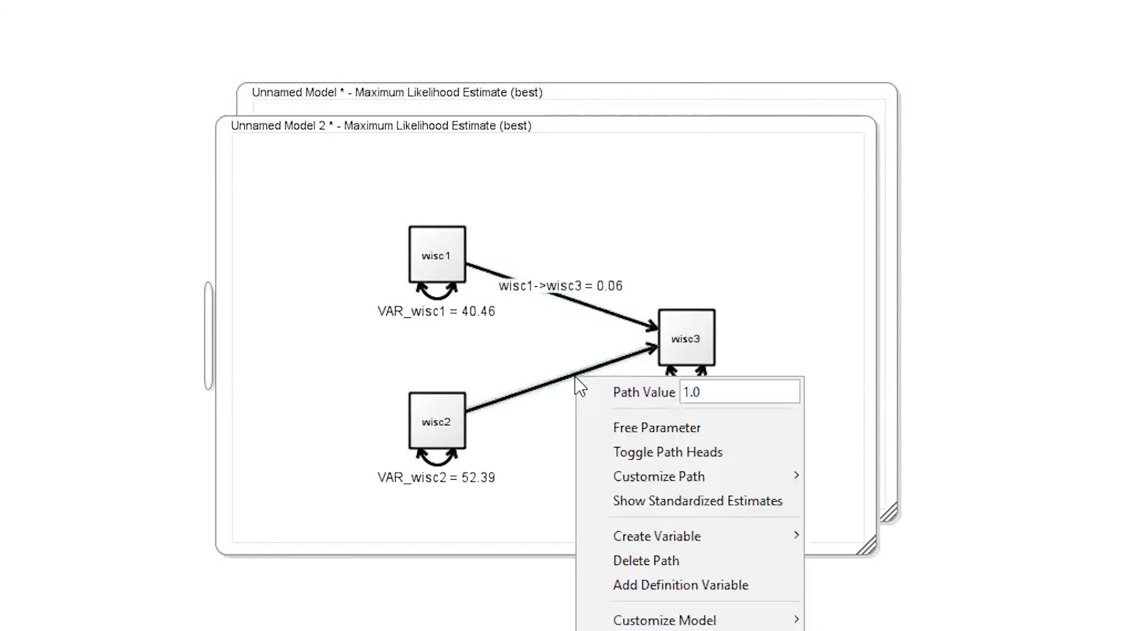
left_click(631, 433)
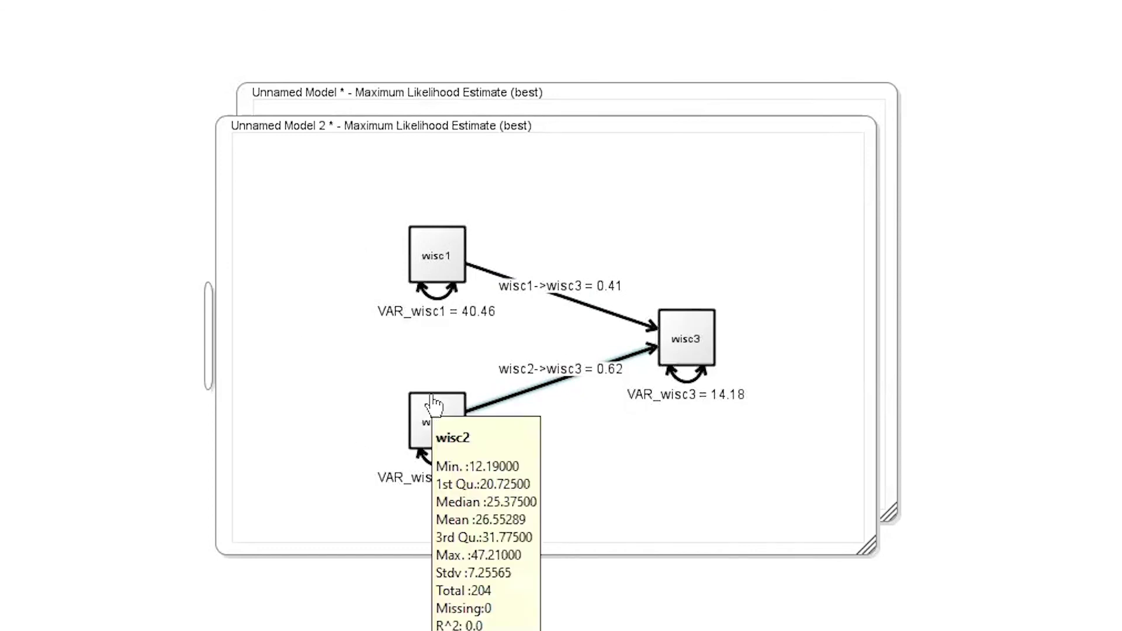
mouse_move(435, 275)
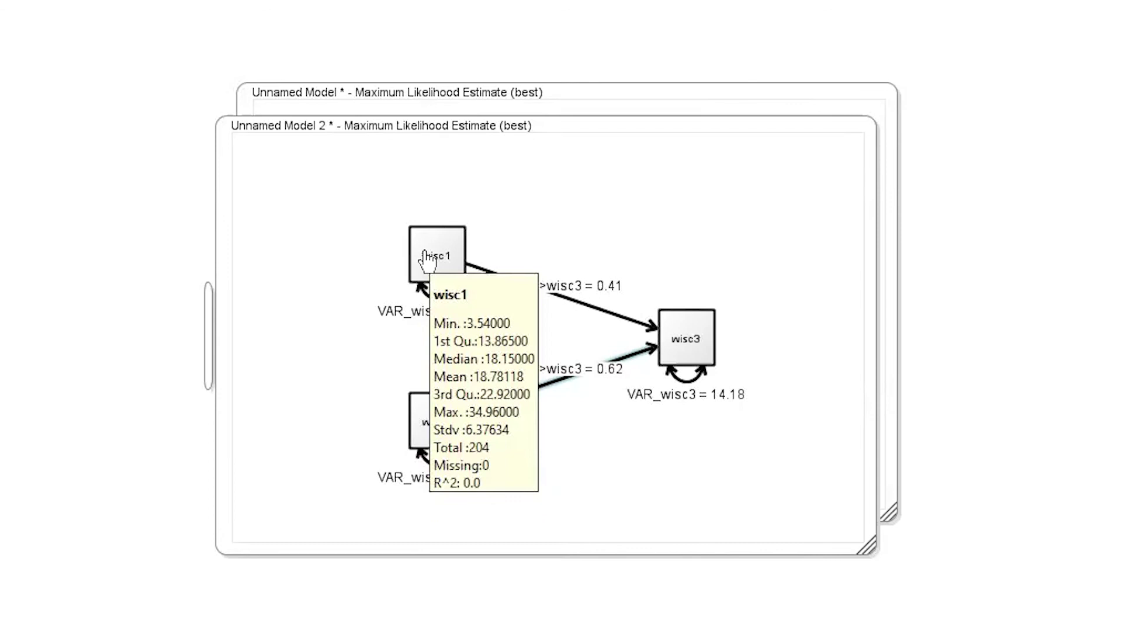
Add a free wisc1–wisc2 covariance, estimated at 37.44, and move wisc1 up to tidy the layout
left_click(428, 257)
left_click_drag(428, 260, 438, 409)
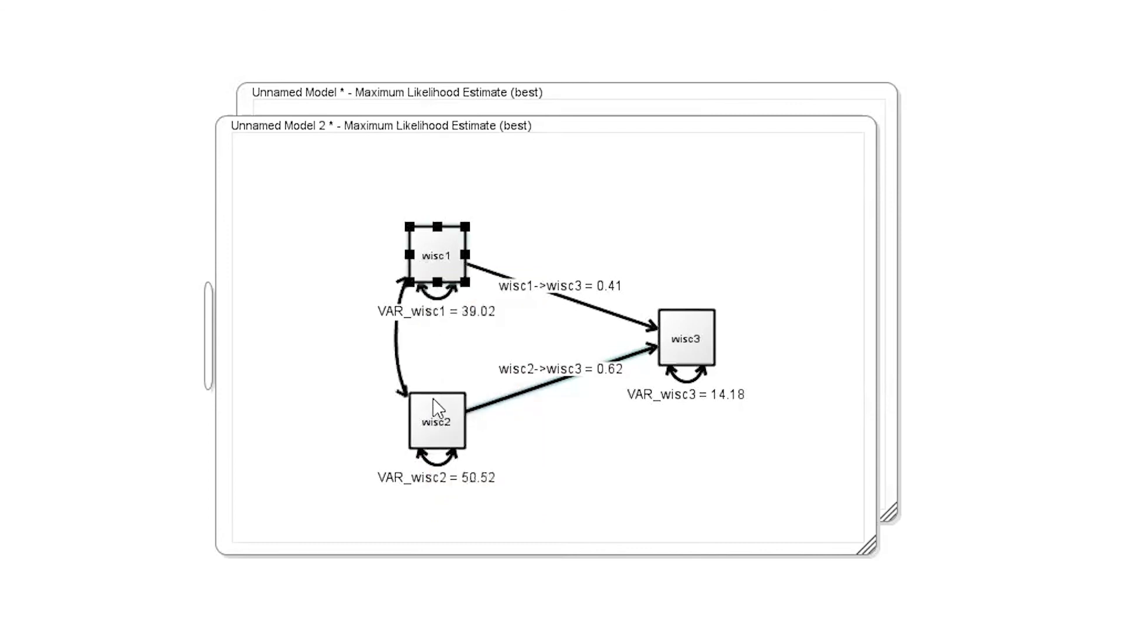
right_click(395, 348)
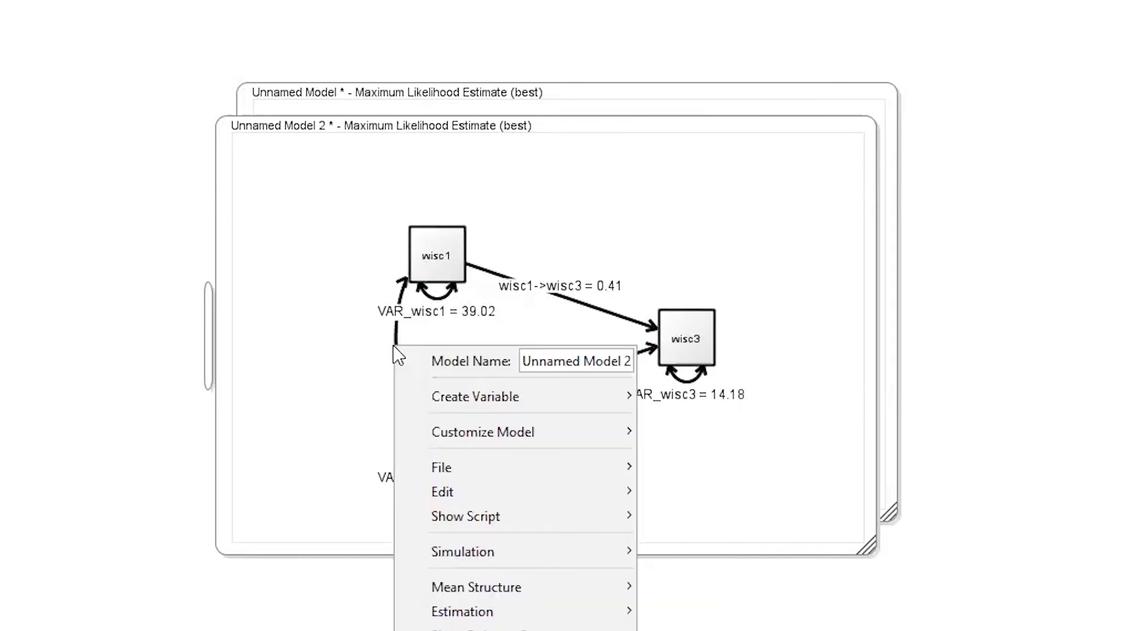
left_click(373, 323)
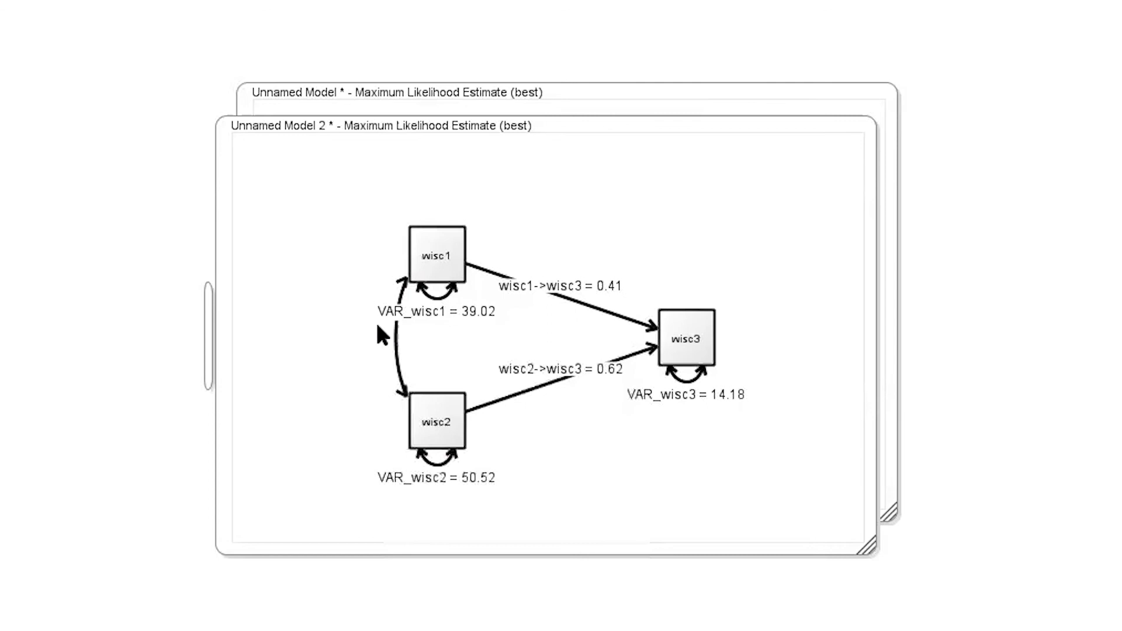
right_click(398, 345)
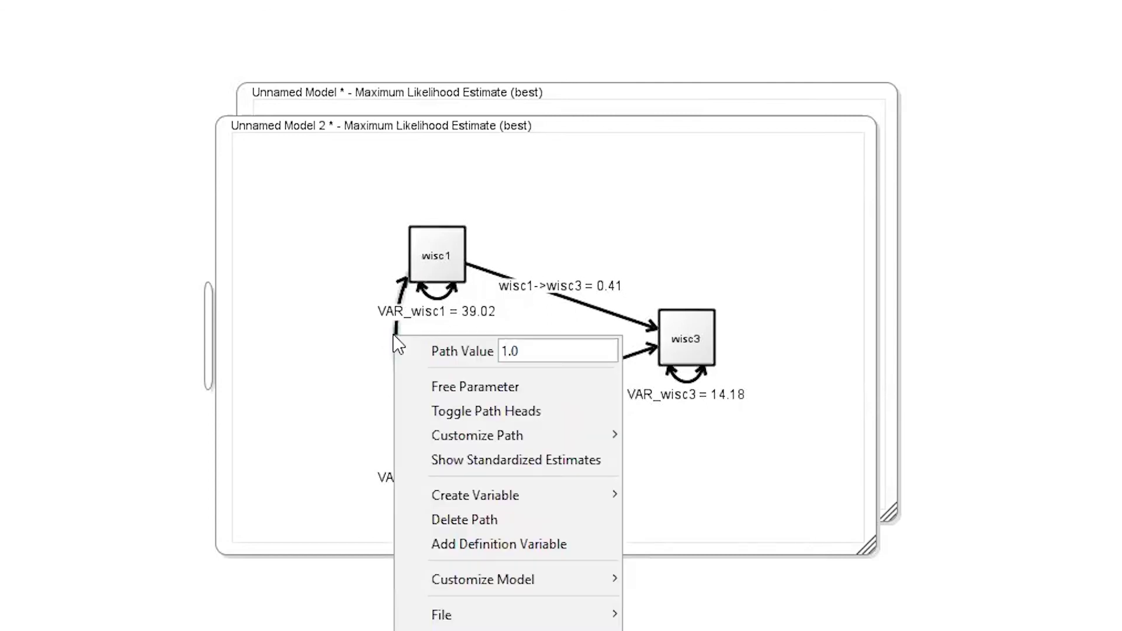
left_click(444, 391)
left_click(441, 421)
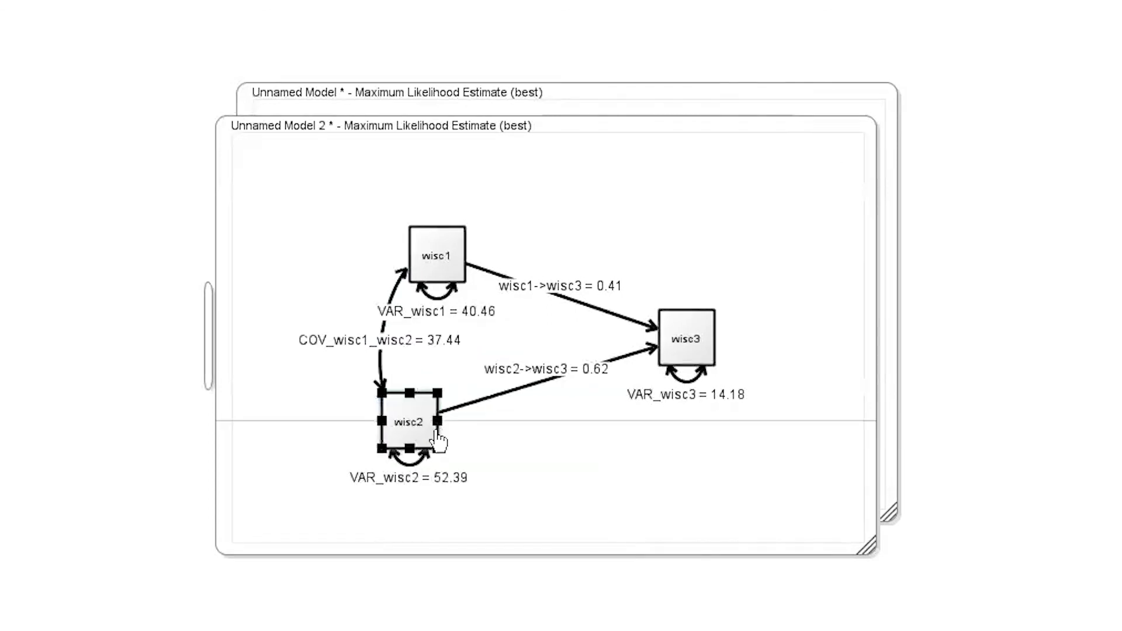
mouse_move(445, 258)
left_mouse_down()
mouse_move(417, 201)
mouse_move(464, 262)
left_mouse_up()
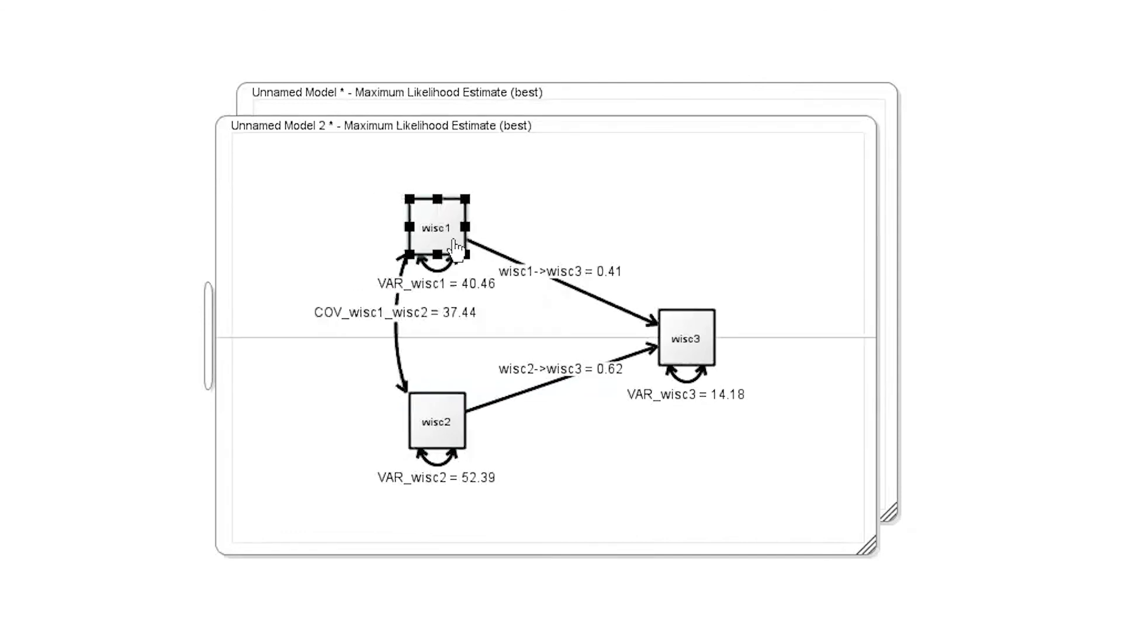
left_click(316, 255)
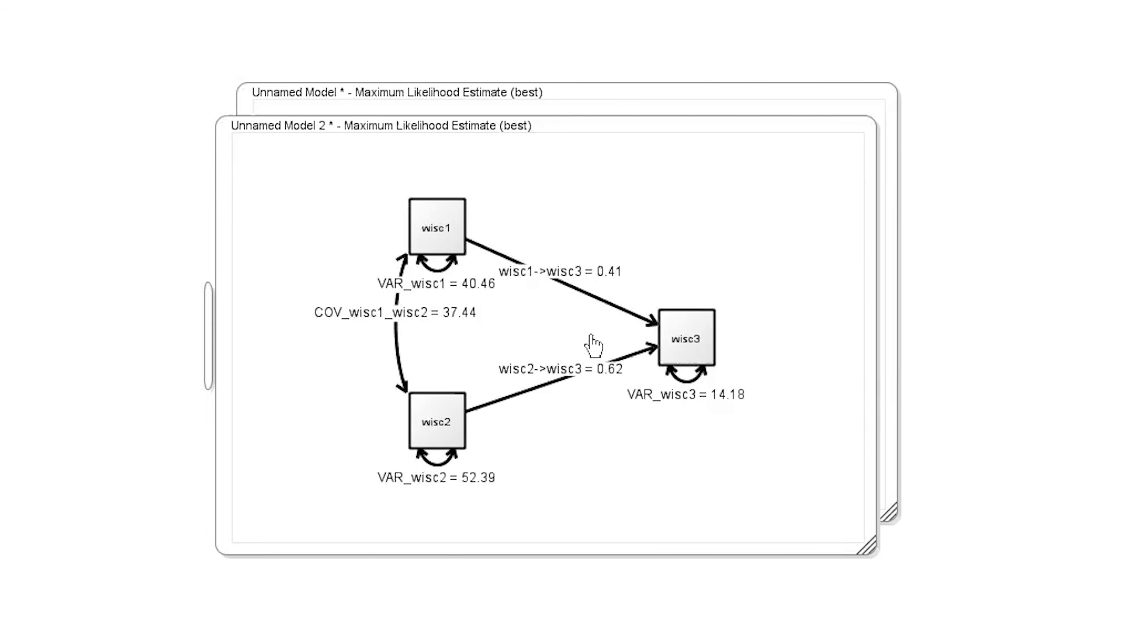
Show standardized estimates on the wisc1→wisc3 and wisc2→wisc3 paths
right_click(579, 295)
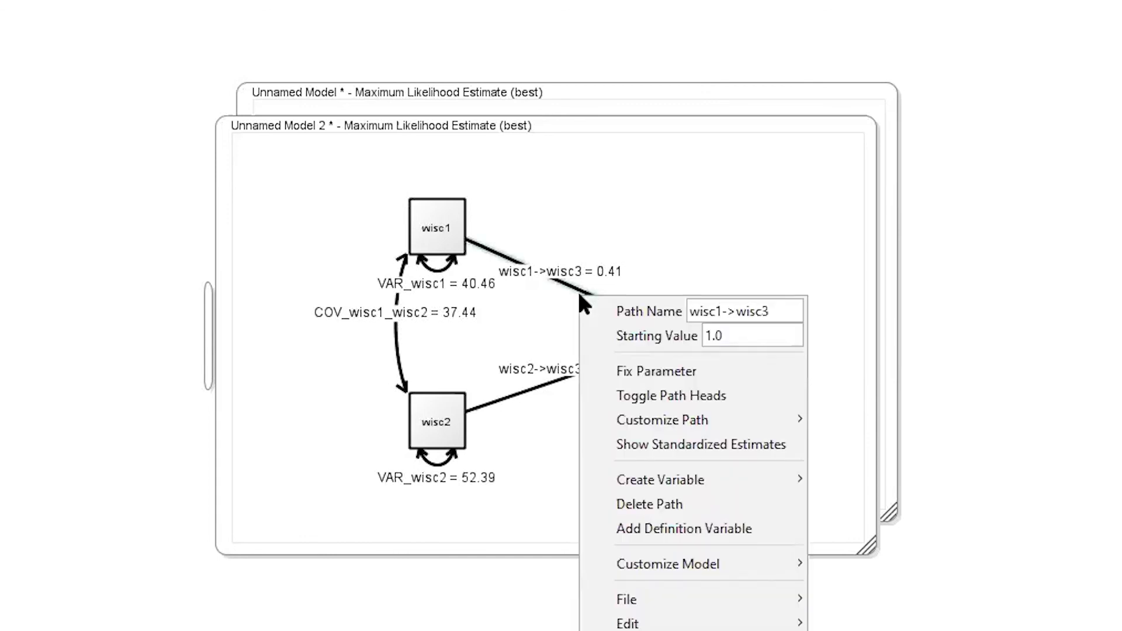
left_click(637, 443)
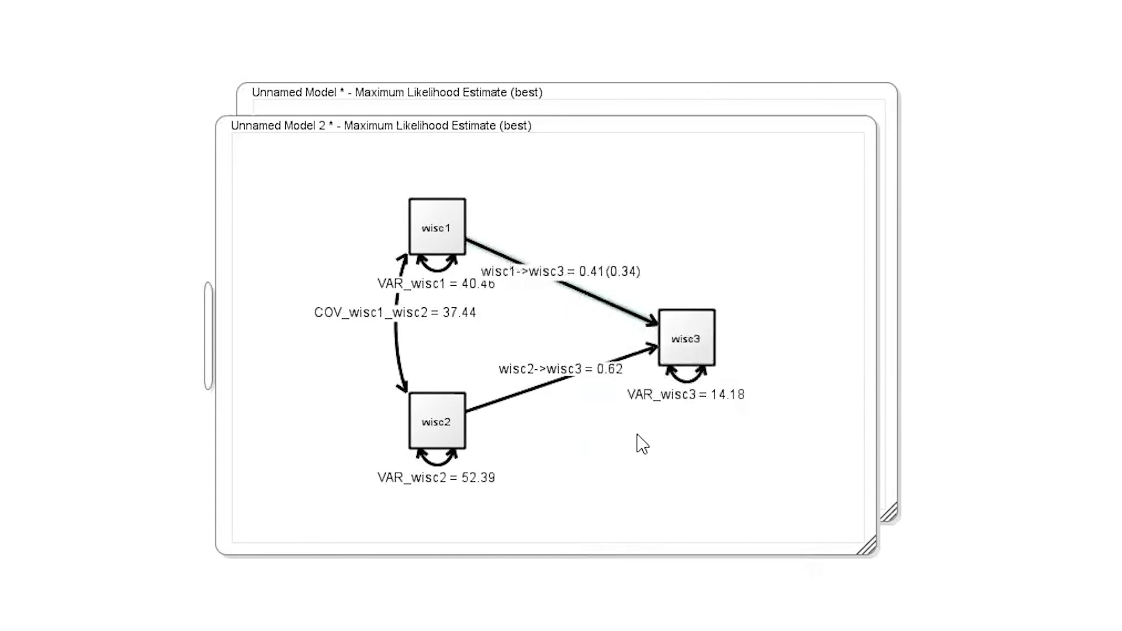
right_click(548, 386)
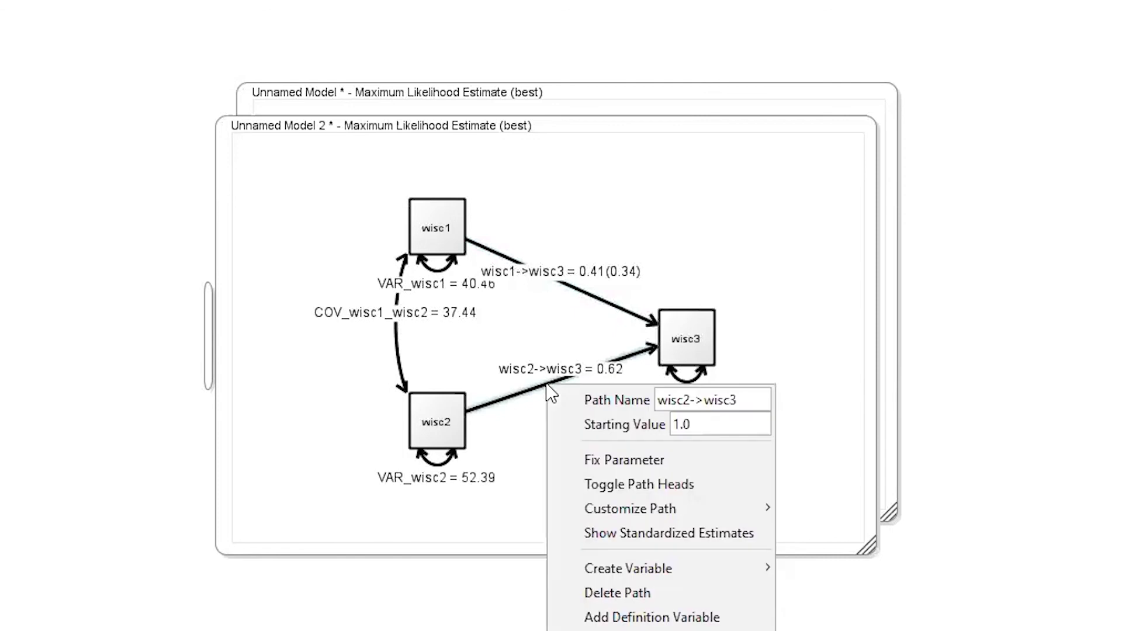
left_click(607, 533)
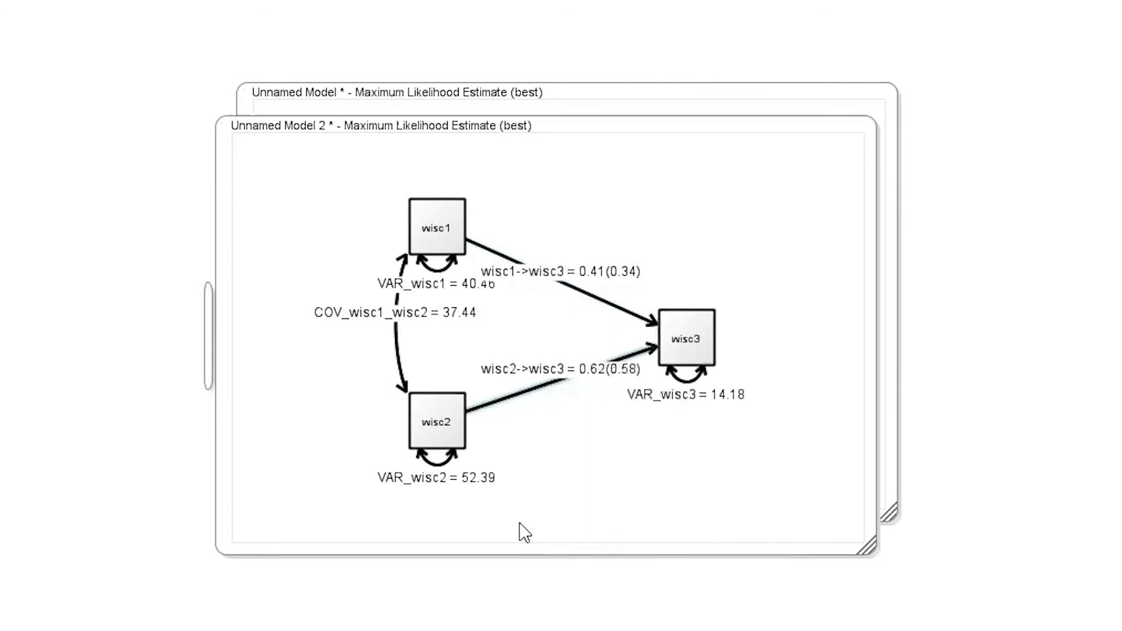
Show standardized values for the covariance, 37.44(0.81), and wisc3's residual variance, 14.18(0.24)
right_click(396, 351)
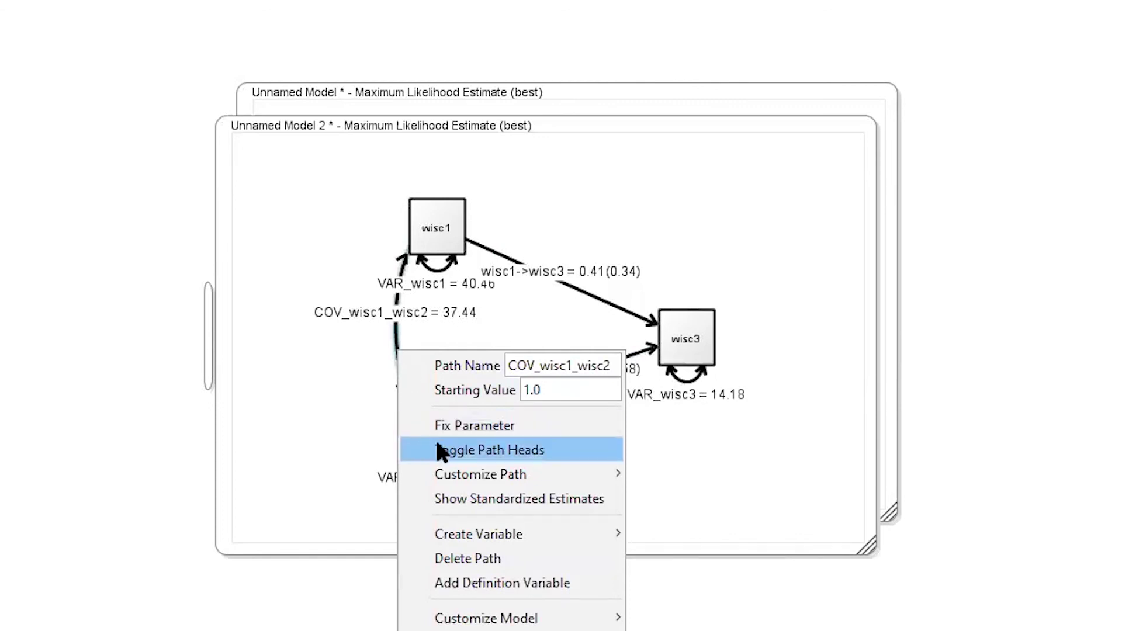
left_click(465, 497)
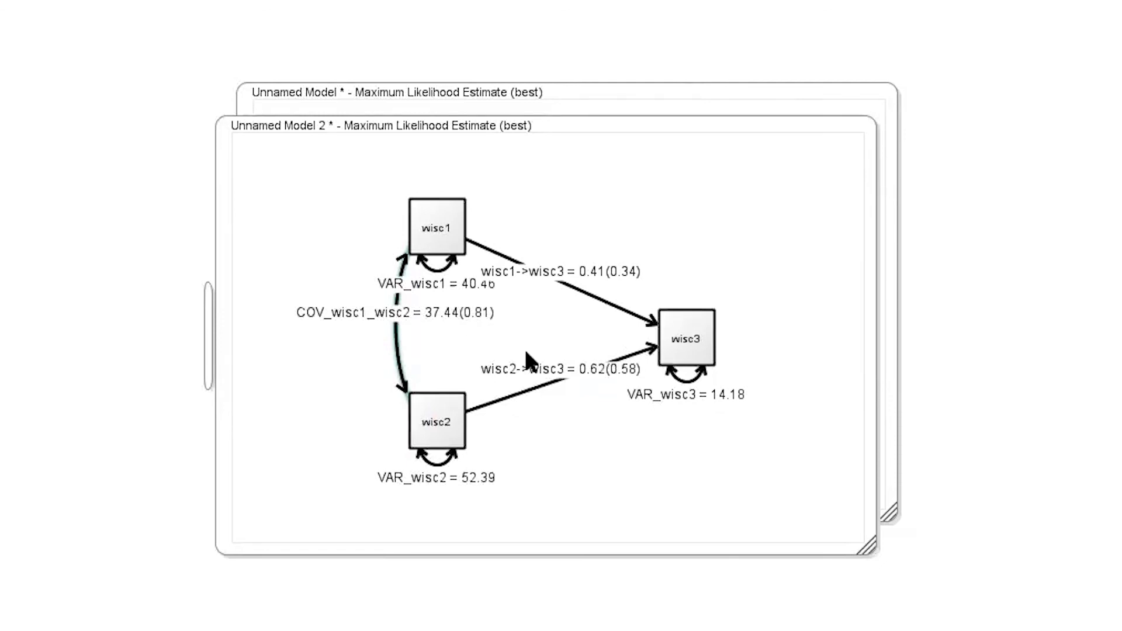
right_click(683, 384)
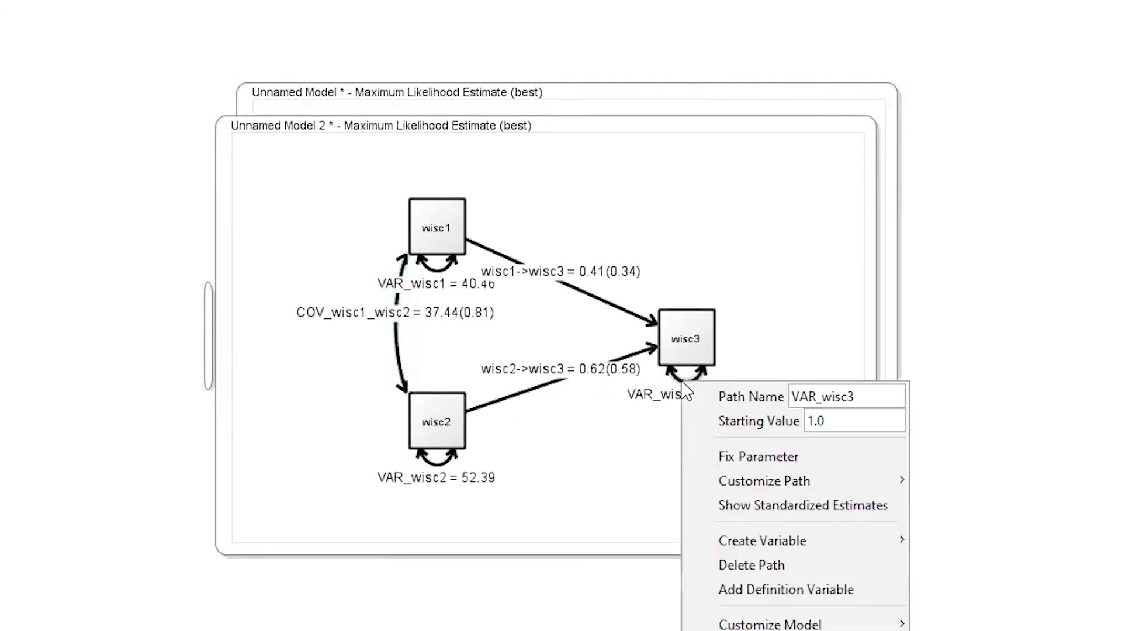
left_click(727, 505)
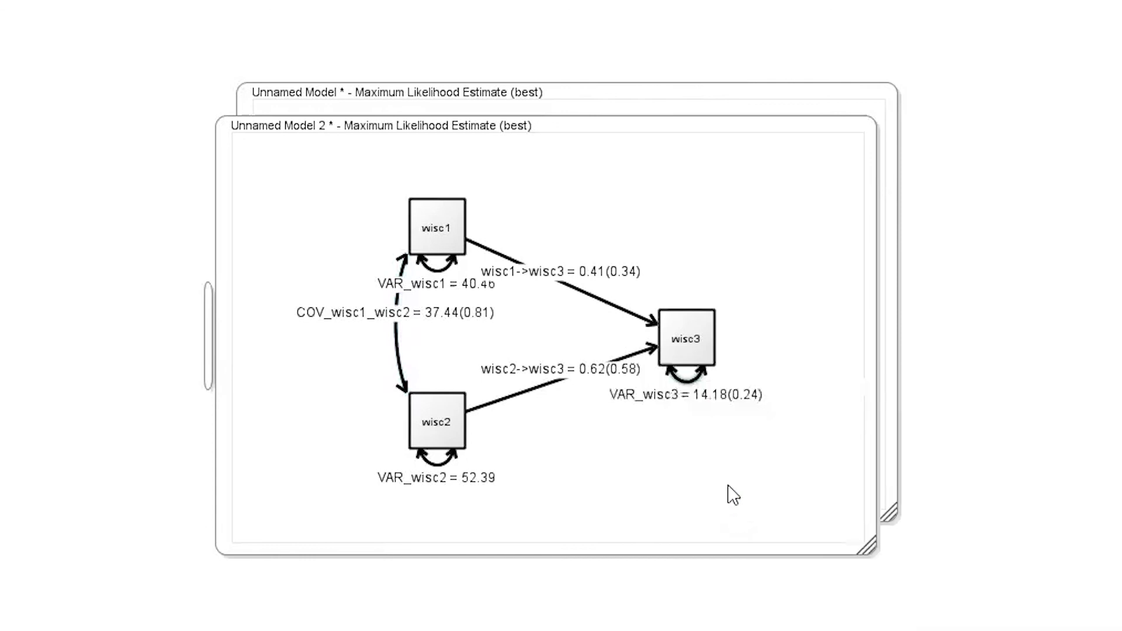